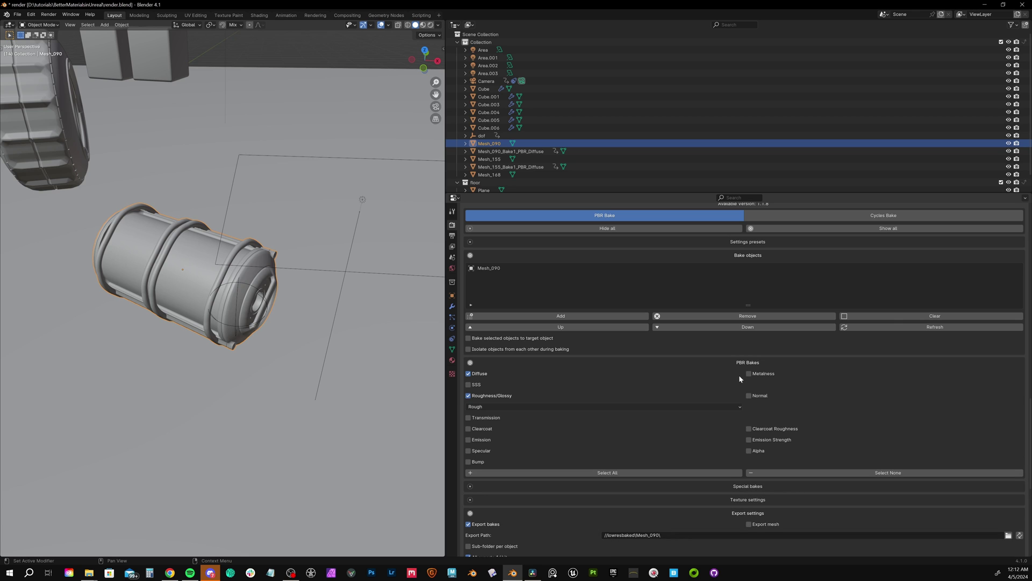
Enable the Metalness and Normal PBR bakes for Mesh_090, alongside Diffuse and Roughness
{"action": "scroll", "coordinate": [752, 400], "scroll_direction": "down", "scroll_amount": 5}
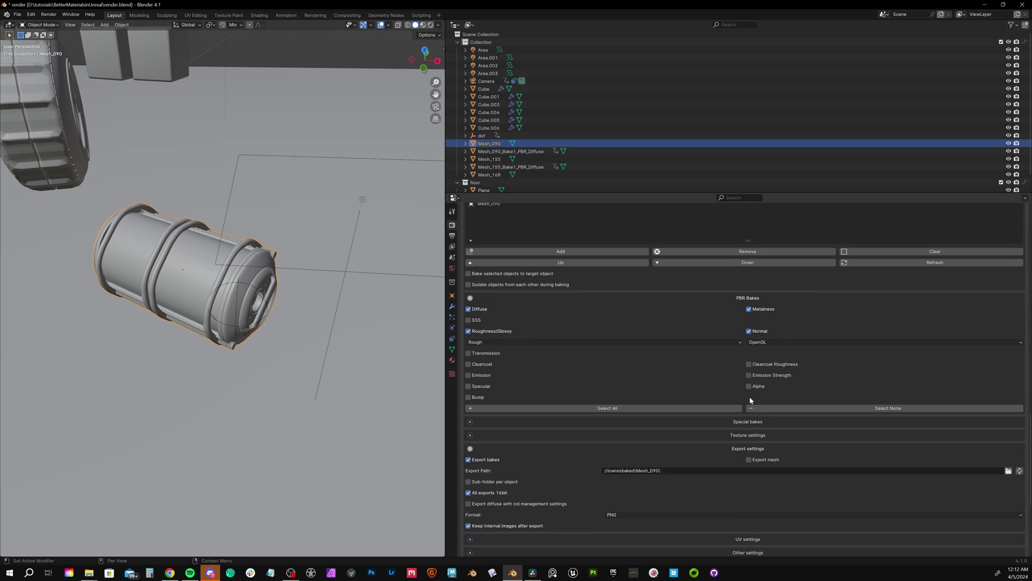
{"action": "left_click", "coordinate": [750, 396]}
{"action": "scroll", "coordinate": [629, 413], "scroll_direction": "up", "scroll_amount": 1}
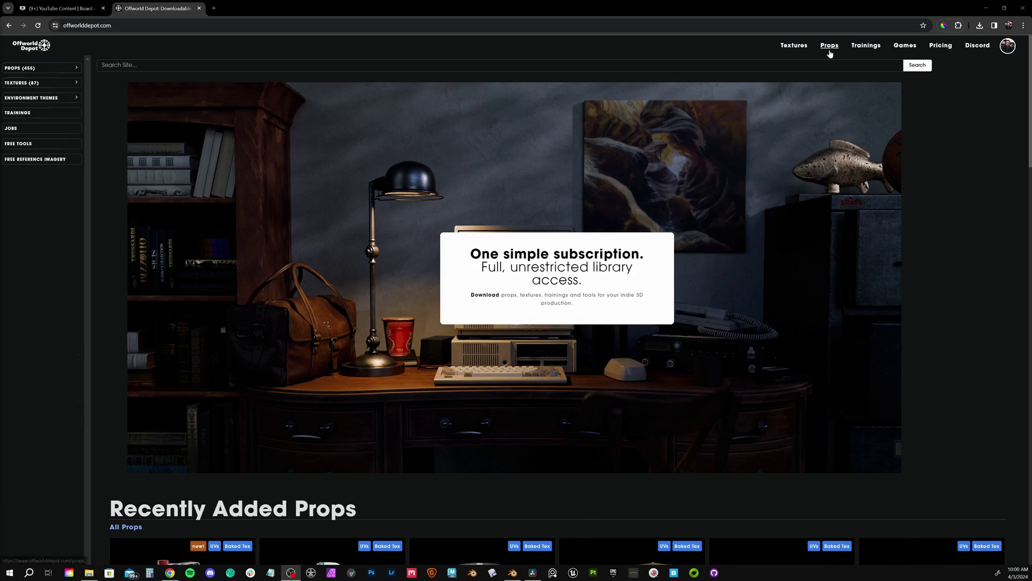
Switch to the Offworld Depot website, search for "arm", and open the Robotic Arm prop's download options
{"action": "left_click", "coordinate": [830, 46]}
{"action": "type", "text": "arm"}
{"action": "key", "text": "Return"}
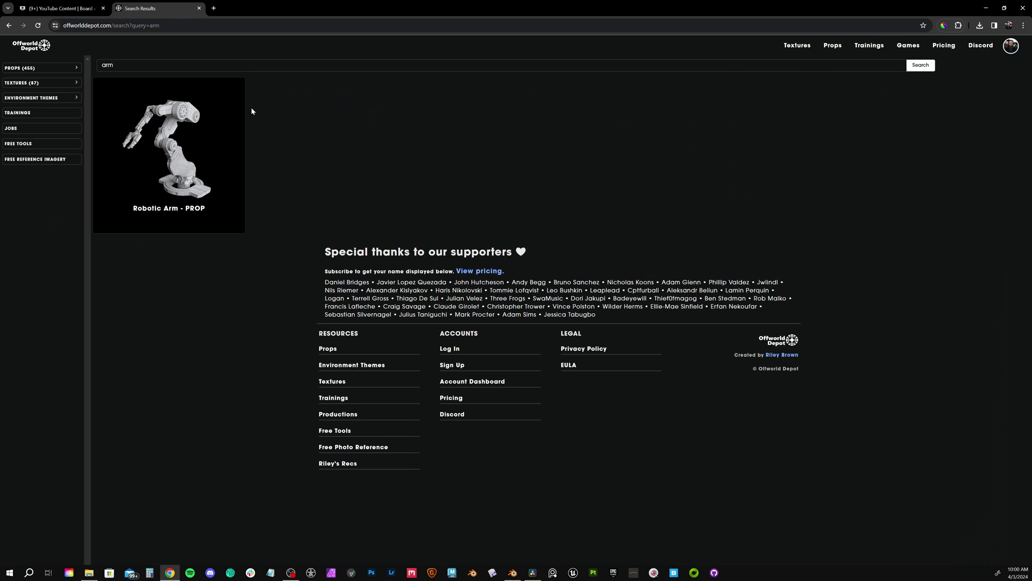
{"action": "left_click", "coordinate": [216, 116]}
{"action": "left_click", "coordinate": [690, 184]}
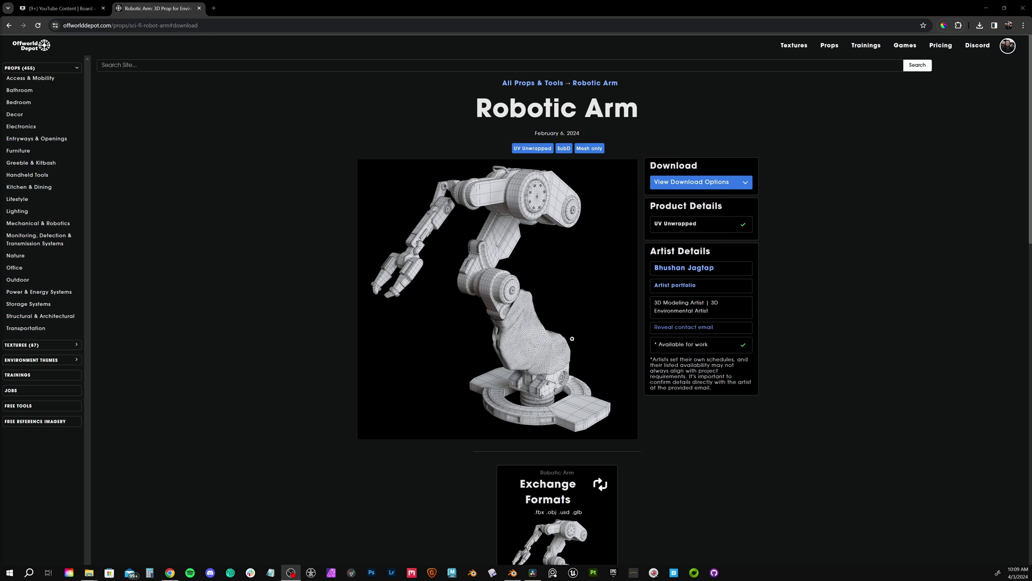
Open the page of the artist who made the Robotic Arm and examine their other props
{"action": "left_click", "coordinate": [697, 271]}
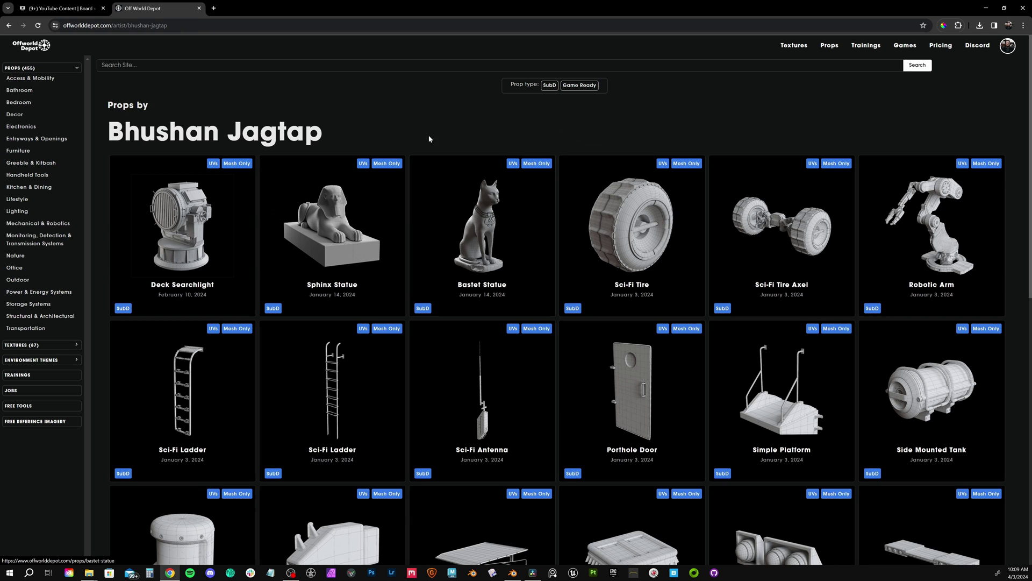
{"action": "scroll", "coordinate": [96, 178], "scroll_direction": "down", "scroll_amount": 1}
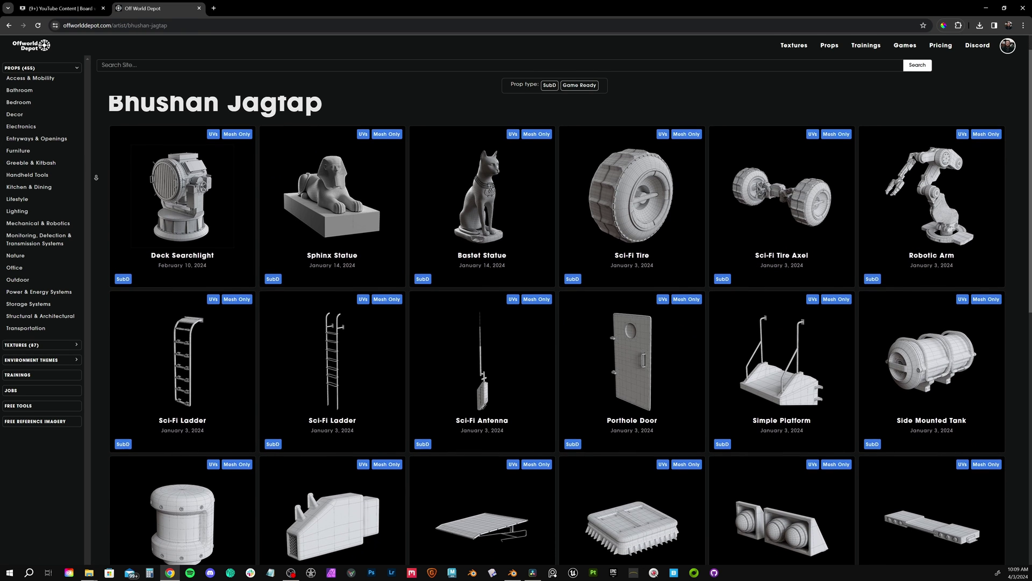
{"action": "scroll", "coordinate": [97, 178], "scroll_direction": "down", "scroll_amount": 1}
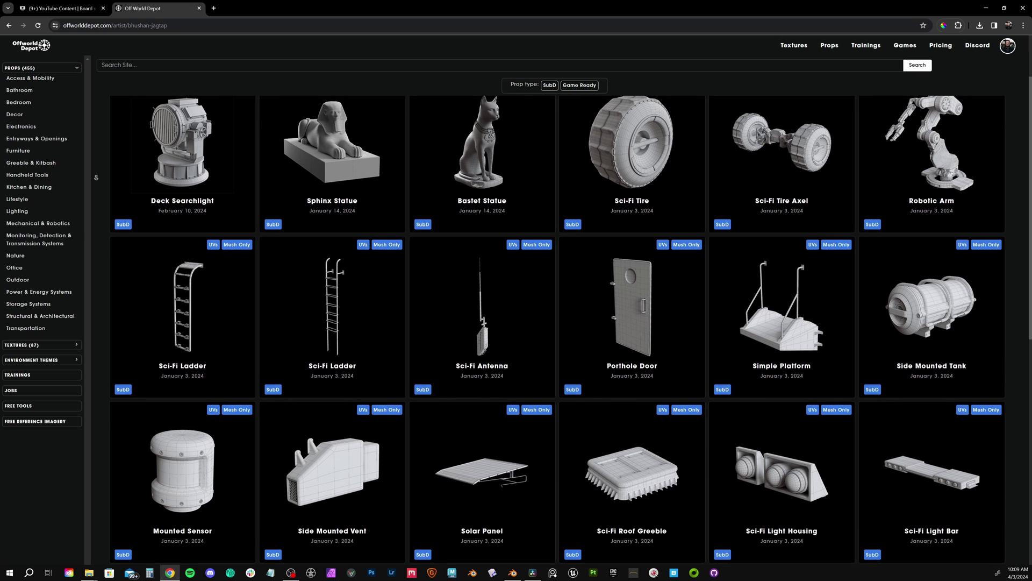
{"action": "scroll", "coordinate": [97, 178], "scroll_direction": "down", "scroll_amount": 1}
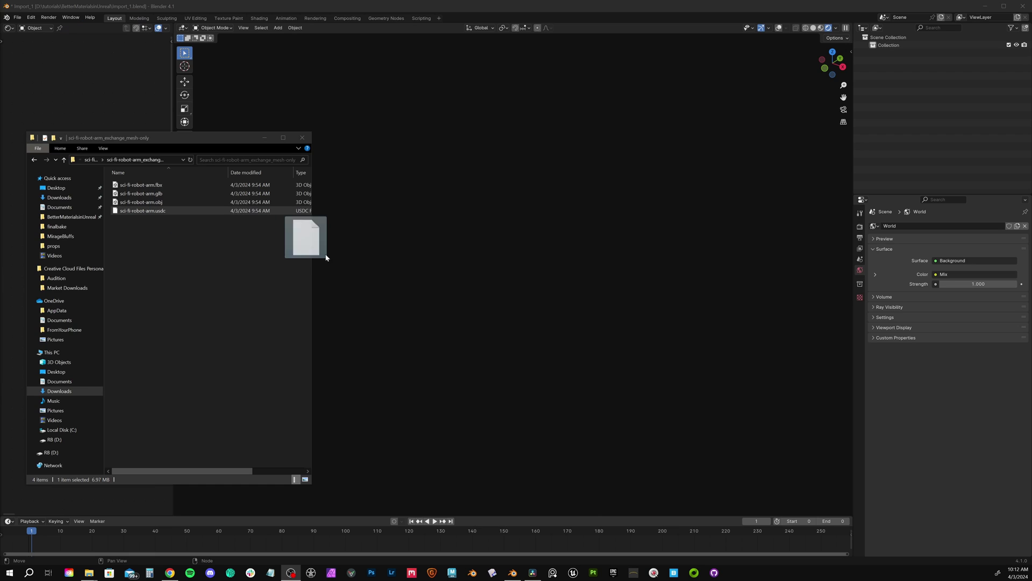
Import sci-fi-robot-arm.usdc from the downloaded exchange folder into the empty Blender scene
{"action": "left_click_drag", "start_coordinate": [326, 258], "coordinate": [488, 253]}
{"action": "left_click", "coordinate": [504, 542]}
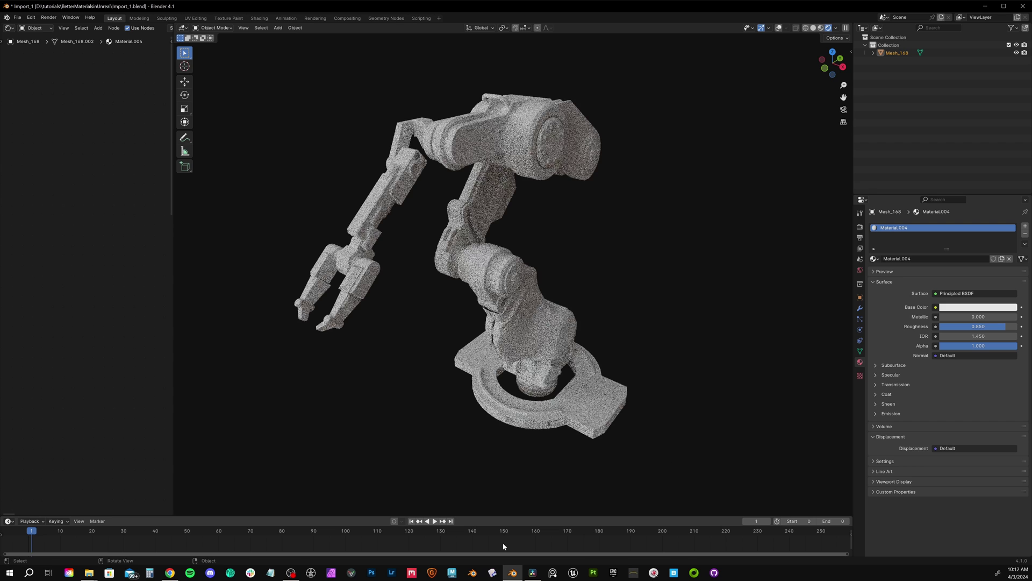
{"action": "middle_click_drag", "start_coordinate": [490, 285], "coordinate": [504, 291]}
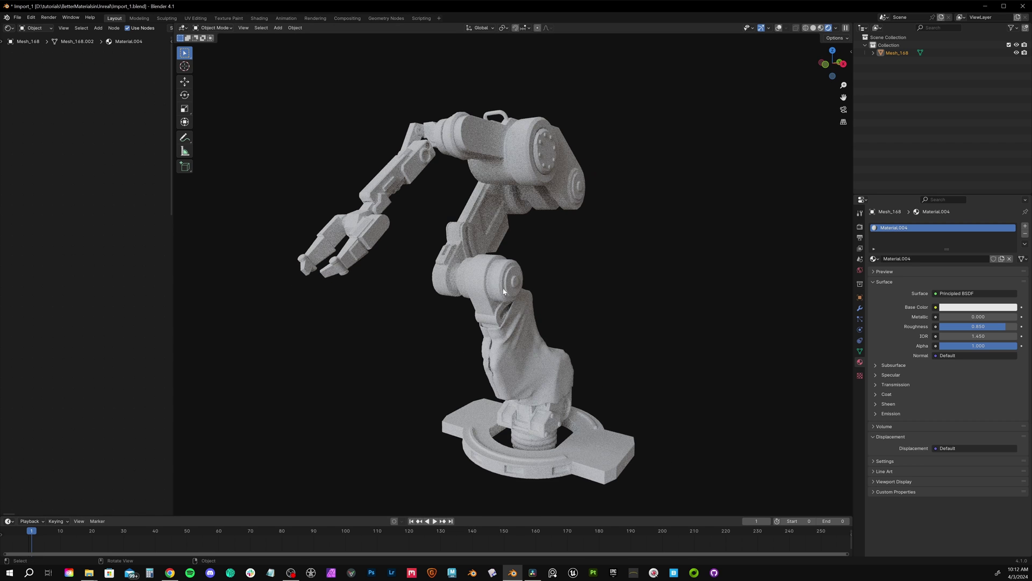
Delete the linked cloth-like cover around the robotic arm's lower section in Edit Mode
{"action": "key", "text": "Tab"}
{"action": "key", "text": "l"}
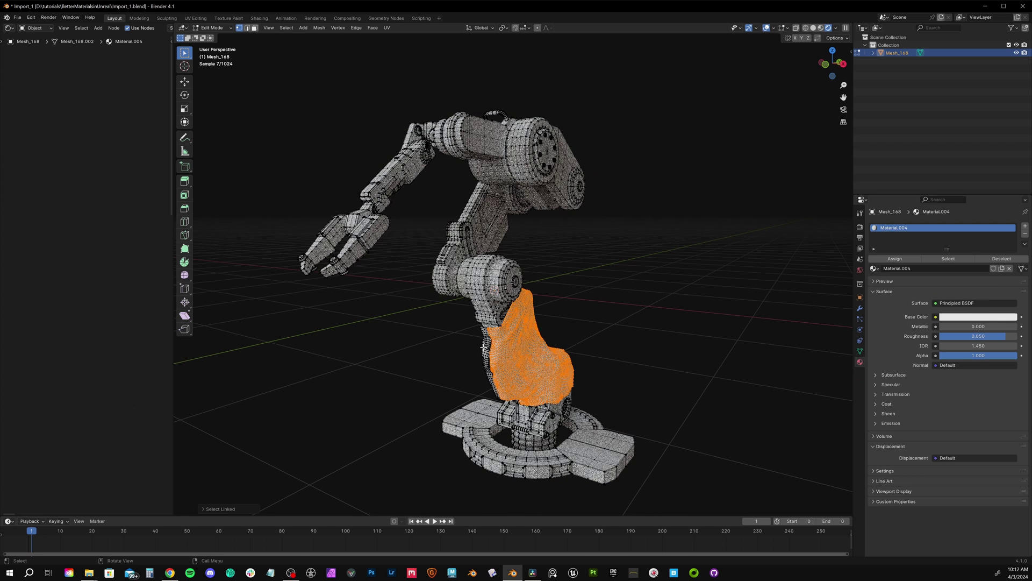
{"action": "left_click", "coordinate": [487, 349]}
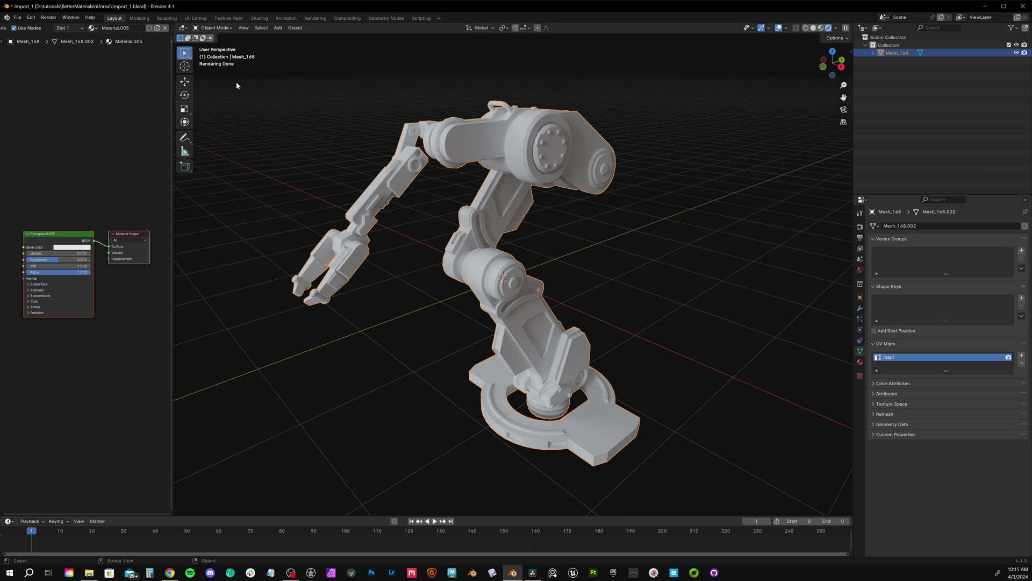
Create a new material for the robotic arm and maximize the shader editor around its nodes
{"action": "left_click", "coordinate": [157, 27]}
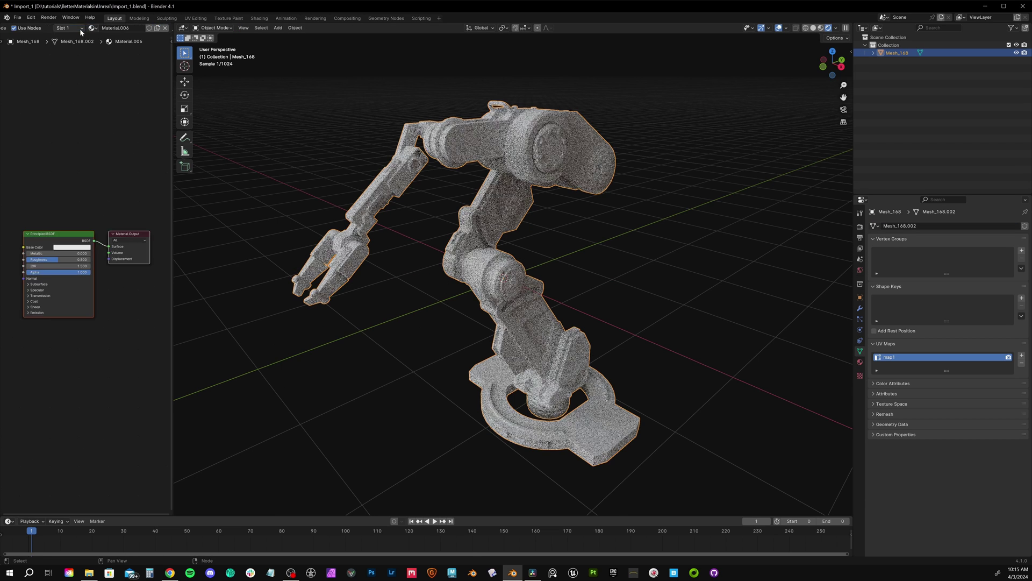
{"action": "key", "text": "ctrl+space"}
{"action": "scroll", "coordinate": [870, 380], "scroll_direction": "up", "scroll_amount": 5}
{"action": "middle_click_drag", "start_coordinate": [870, 381], "coordinate": [563, 434]}
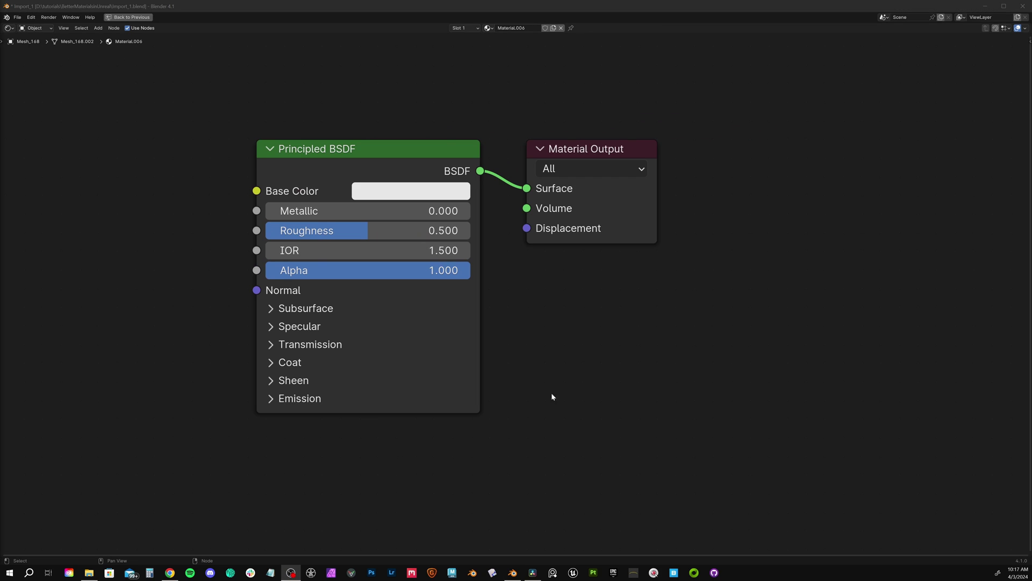
Move the Principled BSDF away from the Material Output and place a duplicate of it below
{"action": "scroll", "coordinate": [608, 345], "scroll_direction": "down", "scroll_amount": 4}
{"action": "key", "text": "g"}
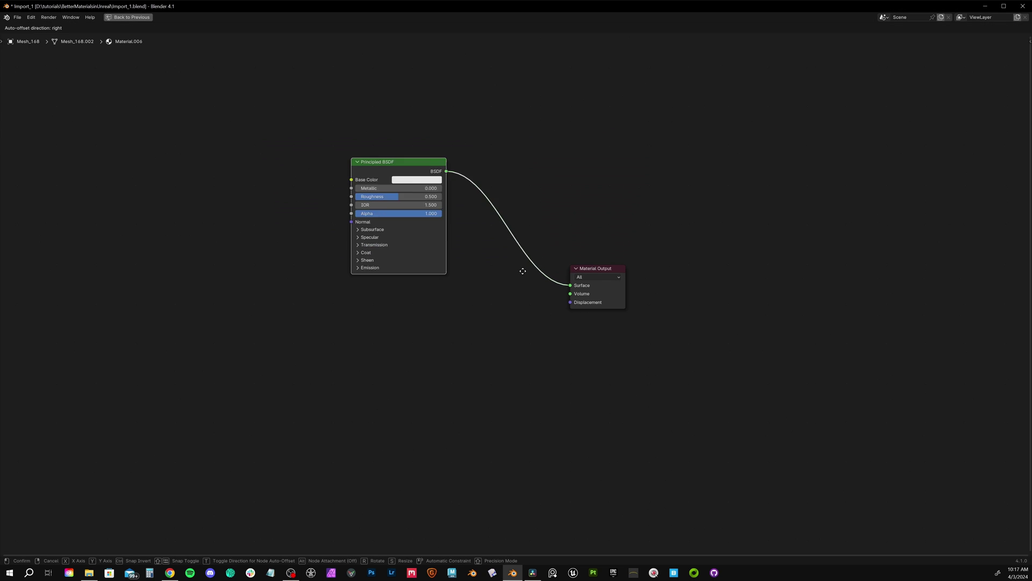
{"action": "left_click", "coordinate": [499, 236]}
{"action": "key", "text": "shift+d"}
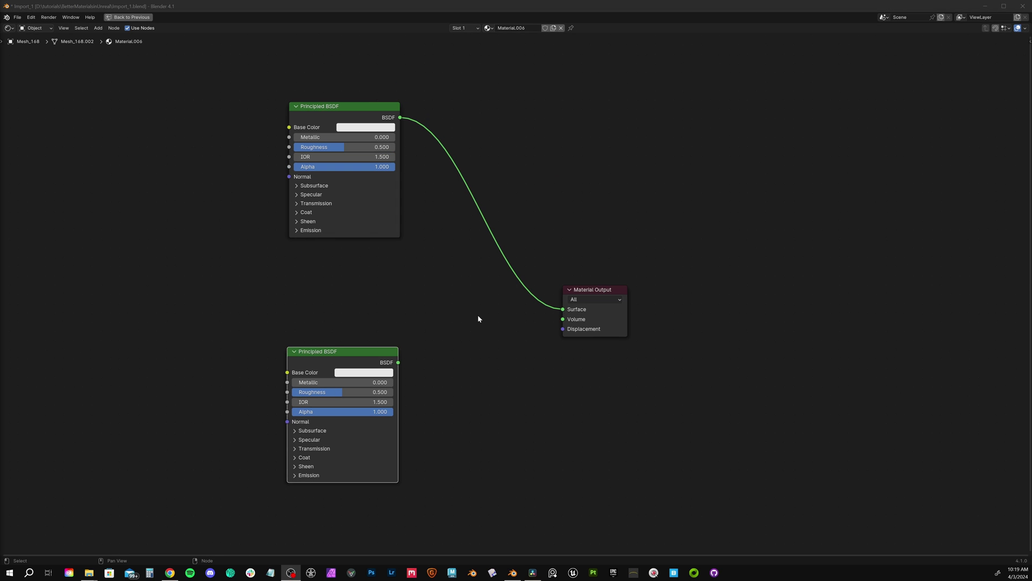
Add a Mix Shader that combines both Principled BSDF nodes and feeds the Material Output surface
{"action": "left_click", "coordinate": [478, 312]}
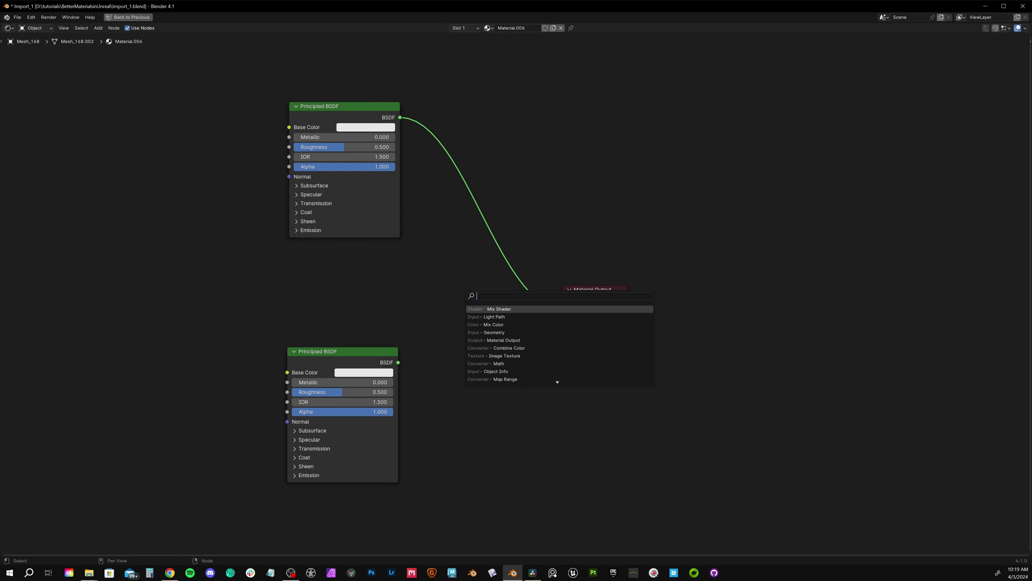
{"action": "key", "text": "Return"}
{"action": "left_click", "coordinate": [366, 369]}
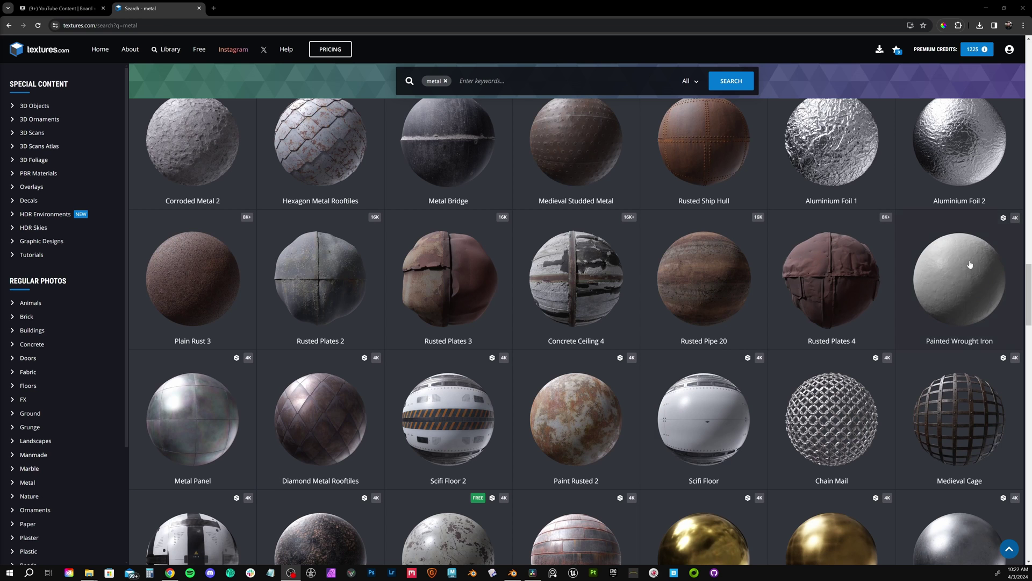
Open the Painted Wrought Iron material from the metal results on textures.com
{"action": "left_click", "coordinate": [970, 264]}
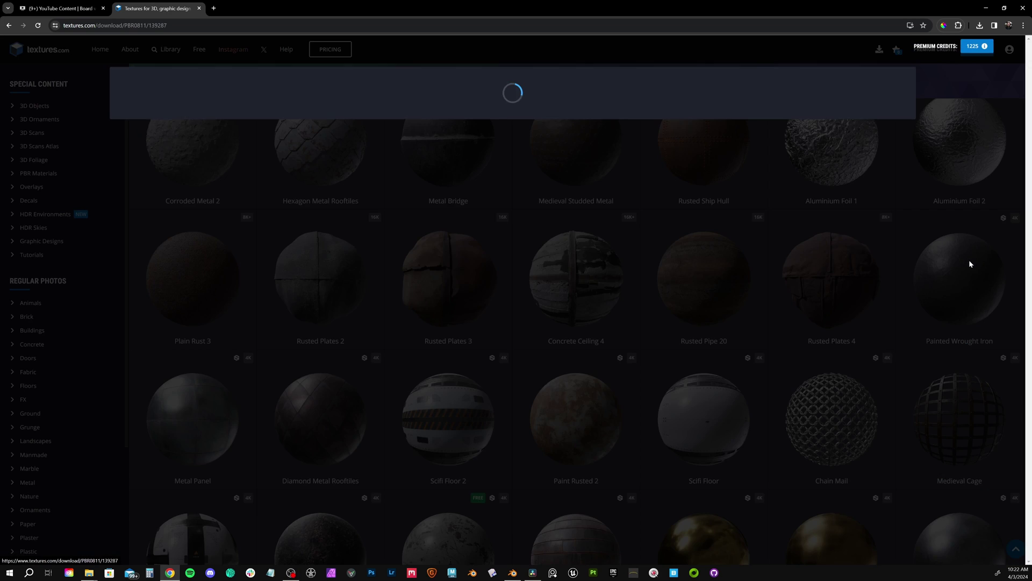
{"action": "scroll", "coordinate": [236, 501], "scroll_direction": "down", "scroll_amount": 1}
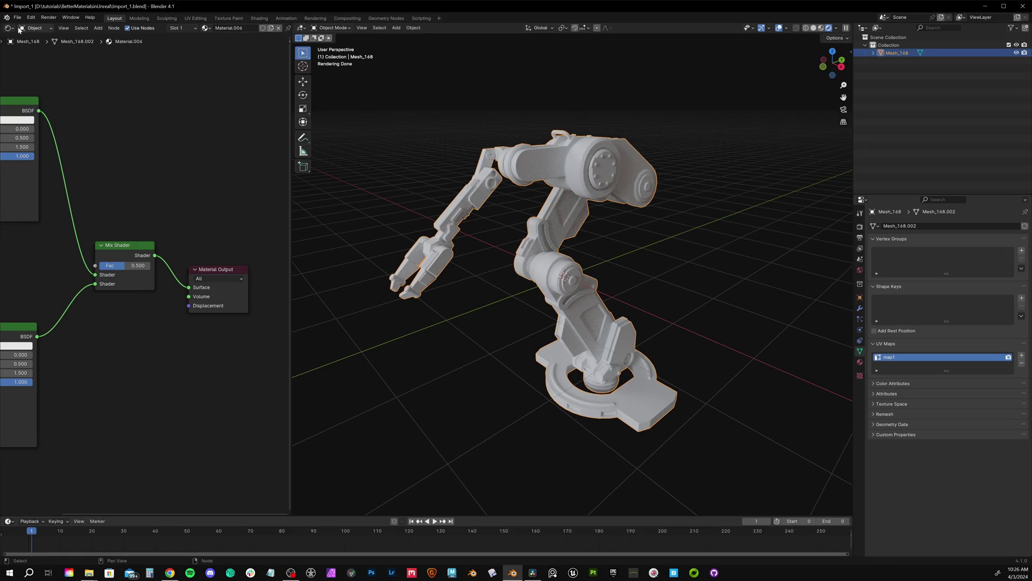
Return to Blender and search the add-on preferences for "wra"
{"action": "left_click", "coordinate": [31, 17]}
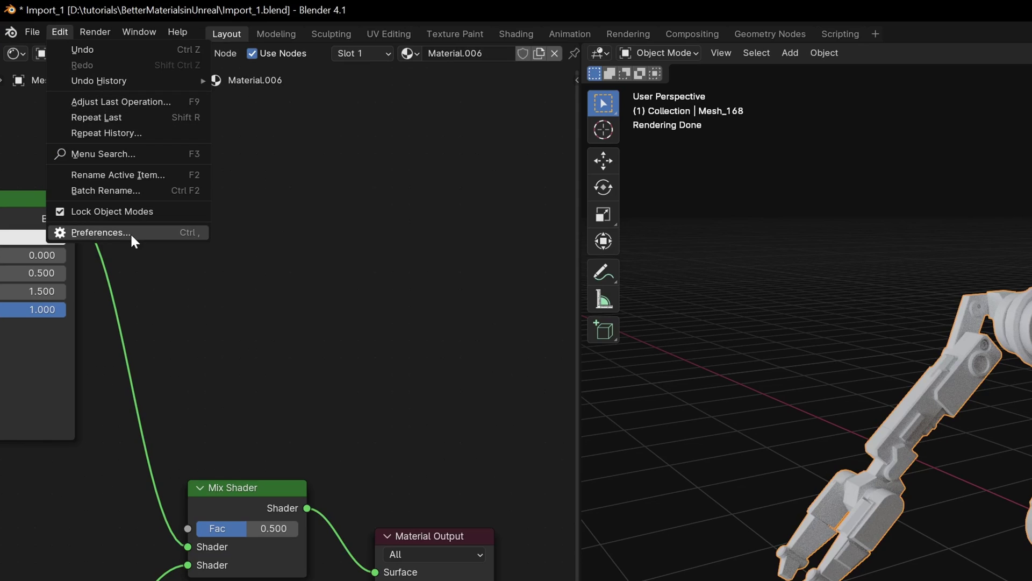
{"action": "left_click", "coordinate": [130, 232]}
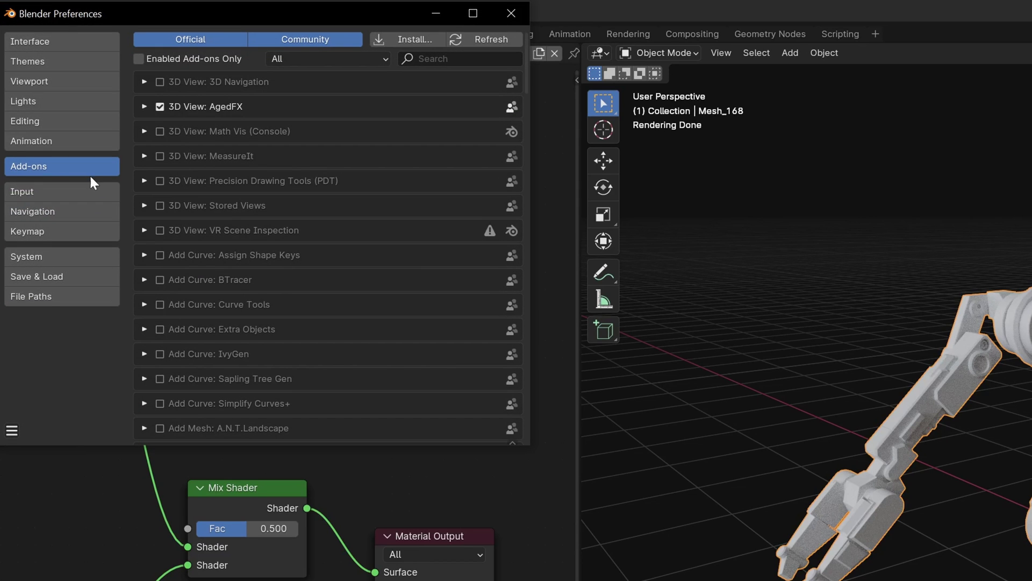
{"action": "type", "text": "wra"}
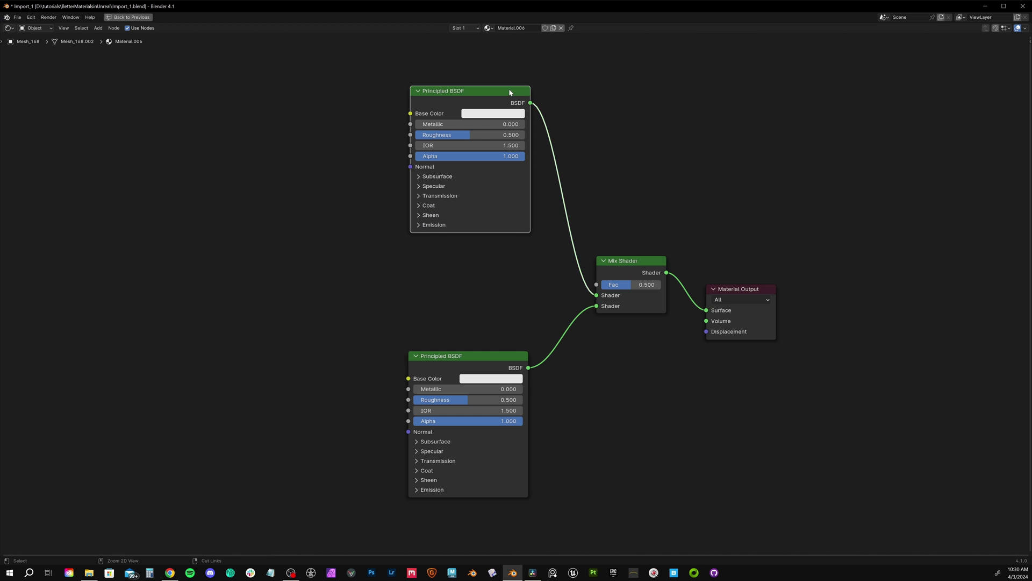
Load the wrought iron textures from the METAL folder into the upper Principled BSDF with Principled Texture Setup
{"action": "key", "text": "ctrl+shift+t"}
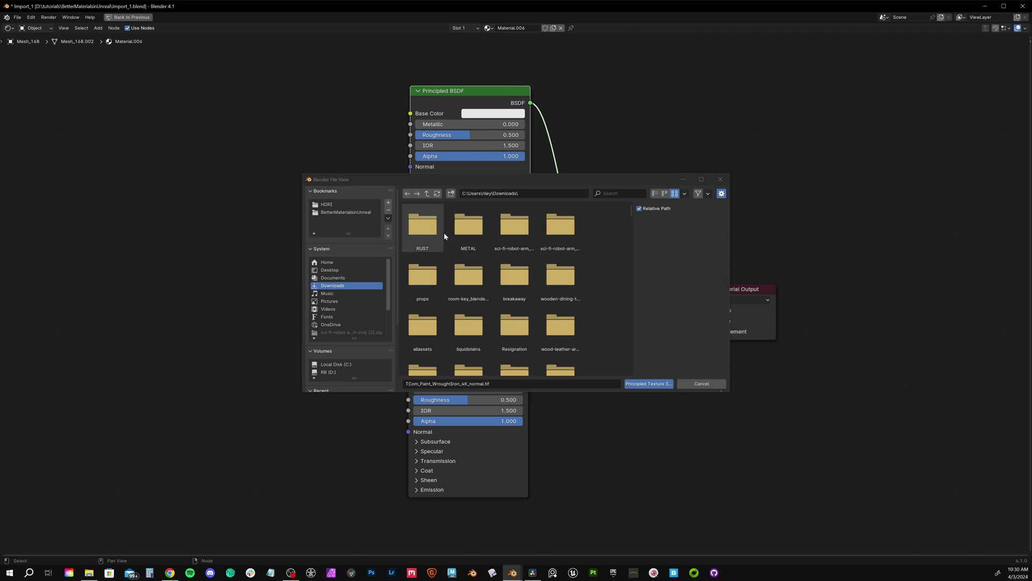
{"action": "left_click", "coordinate": [475, 236]}
{"action": "left_click", "coordinate": [648, 383]}
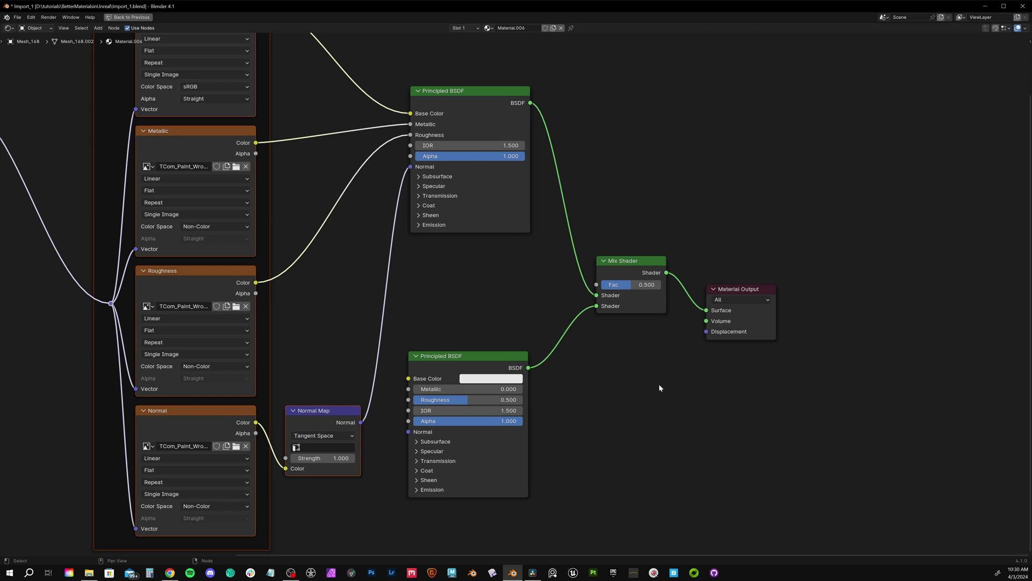
Move the new Mapping and Textures node groups farther away from the upper Principled BSDF
{"action": "scroll", "coordinate": [480, 302], "scroll_direction": "down", "scroll_amount": 5}
{"action": "key", "text": "g"}
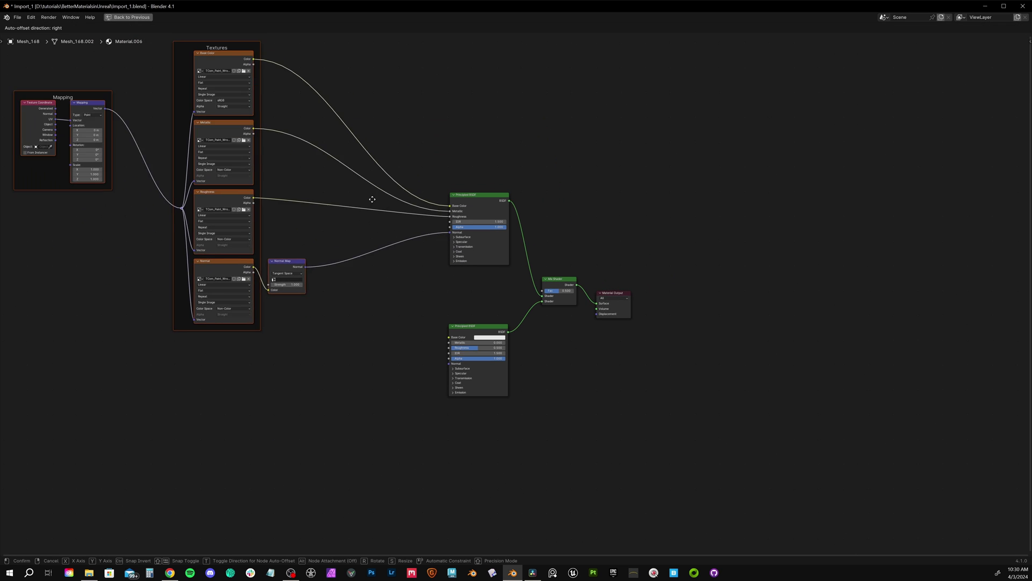
{"action": "left_click", "coordinate": [338, 217]}
{"action": "middle_click_drag", "start_coordinate": [239, 292], "coordinate": [405, 361]}
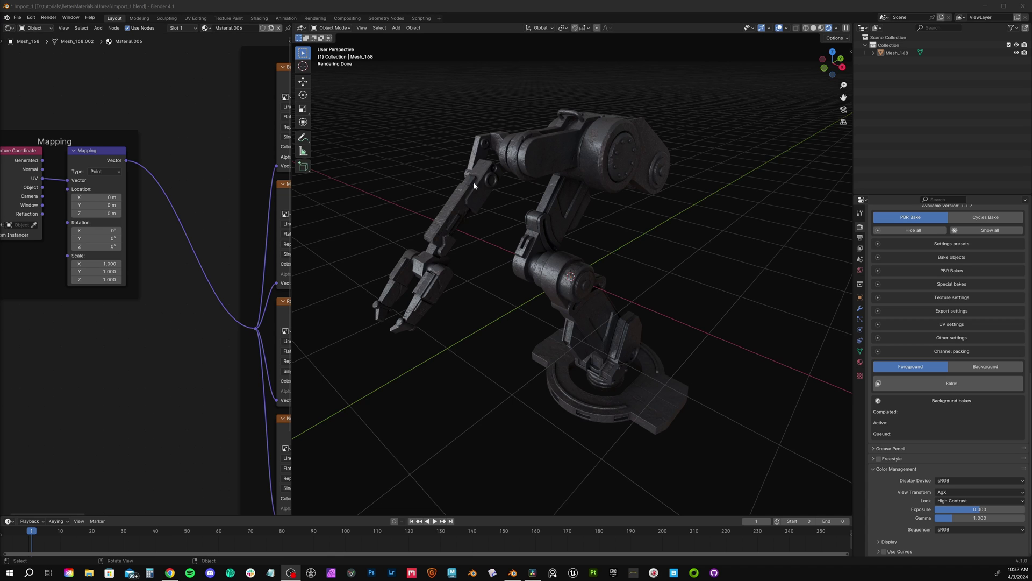
Load the rust texture set into the lower Principled BSDF with Principled Texture Setup
{"action": "scroll", "coordinate": [473, 181], "scroll_direction": "up", "scroll_amount": 5}
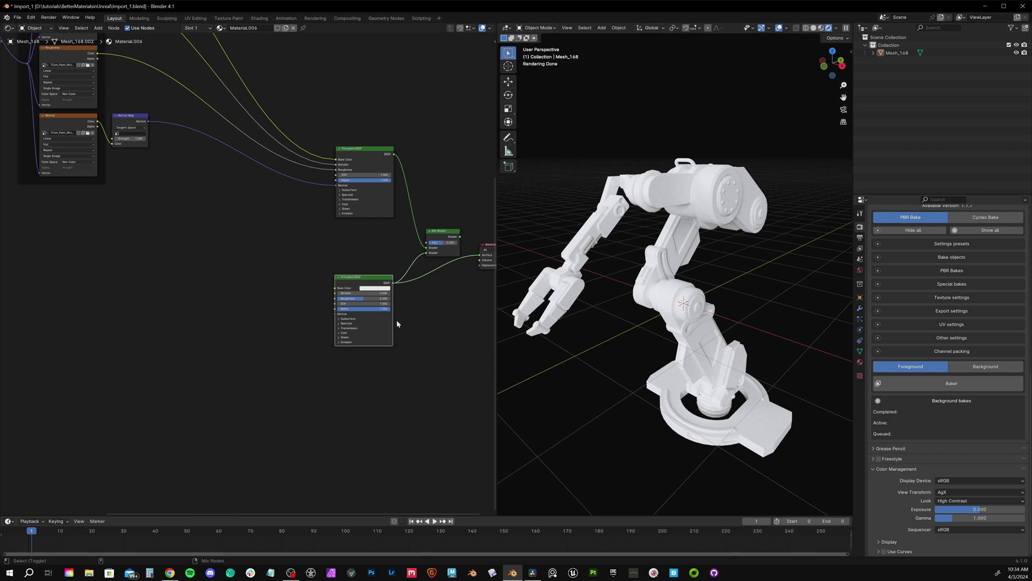
{"action": "key", "text": "ctrl+shift+t"}
{"action": "left_click", "coordinate": [649, 383]}
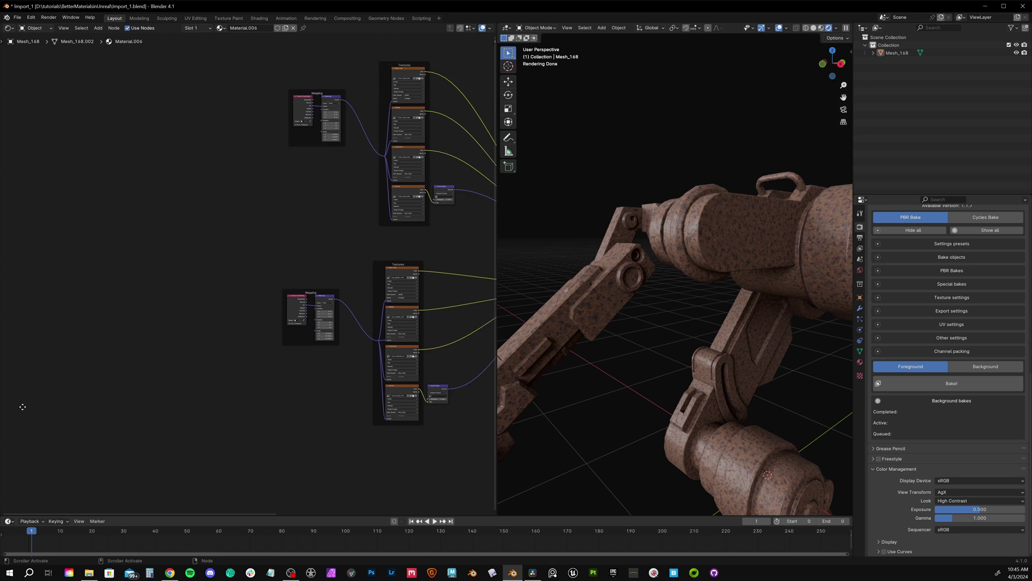
Add a Cavity mask node from the Fluent masks to the robotic arm's material
{"action": "scroll", "coordinate": [364, 417], "scroll_direction": "up", "scroll_amount": 3}
{"action": "middle_click_drag", "start_coordinate": [364, 417], "coordinate": [298, 434]}
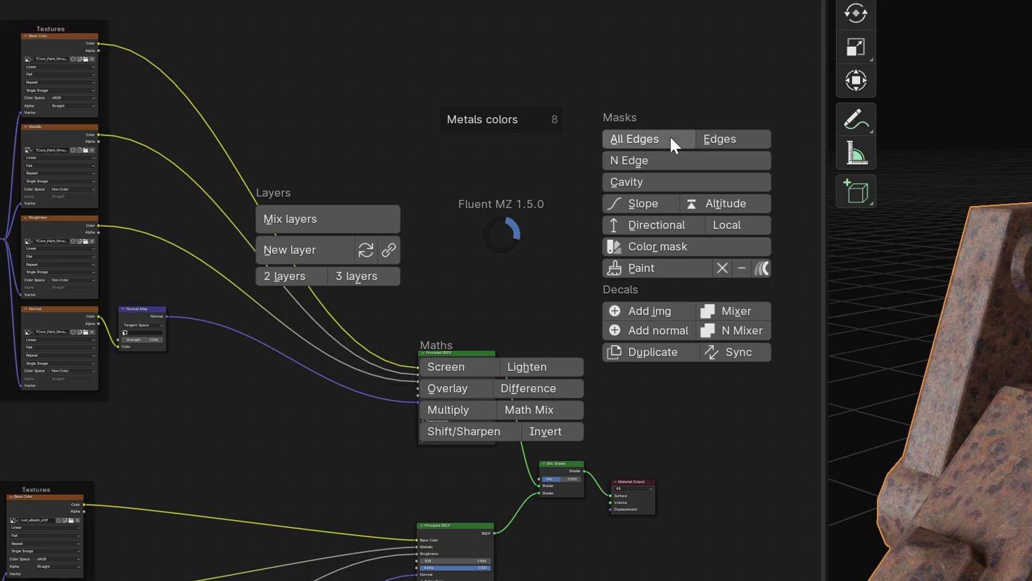
{"action": "left_click", "coordinate": [657, 181]}
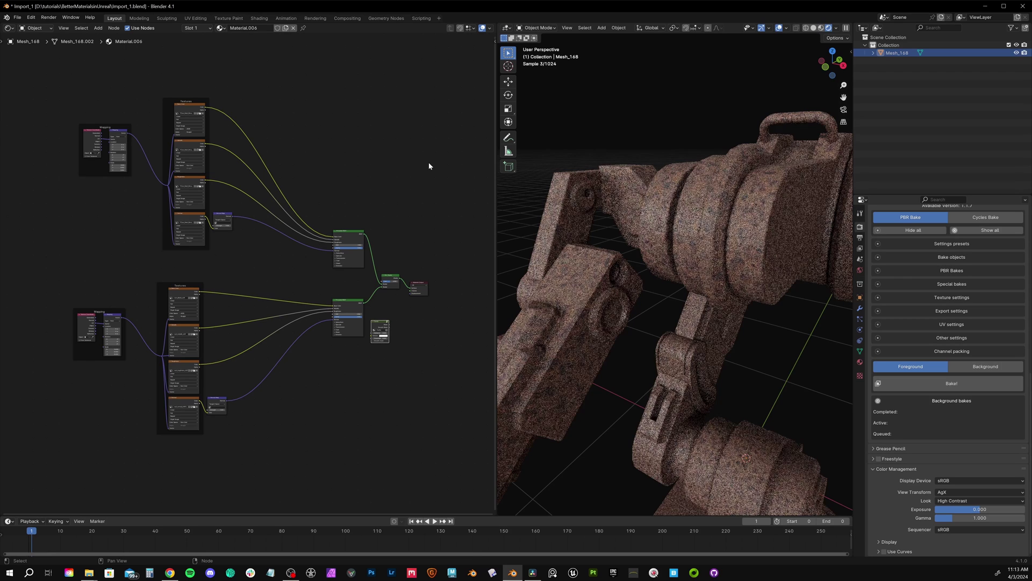
Position the Cavity node above the Mix Shader, beside the upper Principled BSDF, and maximize the shader editor
{"action": "scroll", "coordinate": [418, 326], "scroll_direction": "up", "scroll_amount": 4}
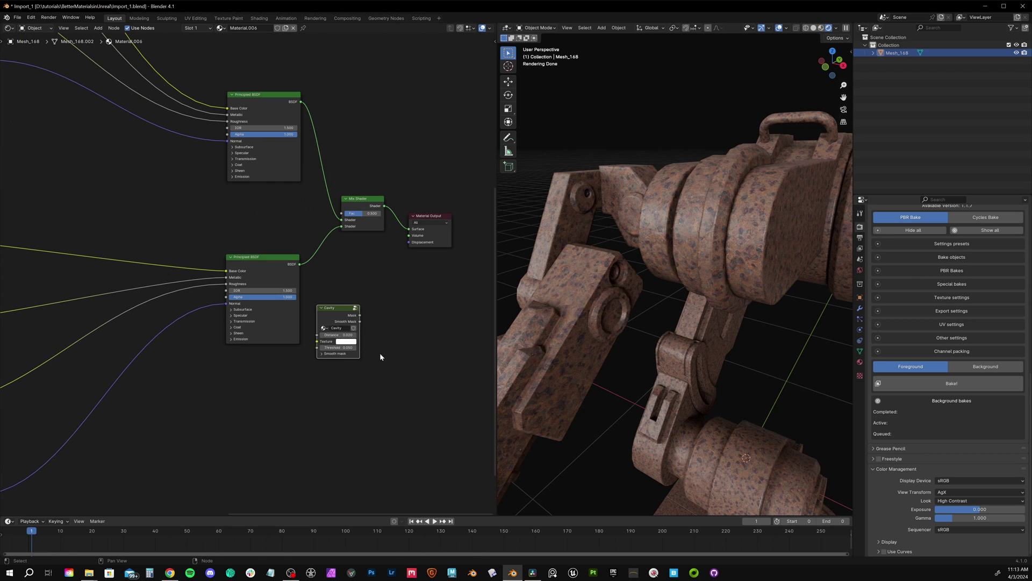
{"action": "left_click", "coordinate": [389, 92]}
{"action": "scroll", "coordinate": [359, 113], "scroll_direction": "up", "scroll_amount": 3}
{"action": "key", "text": "ctrl+space"}
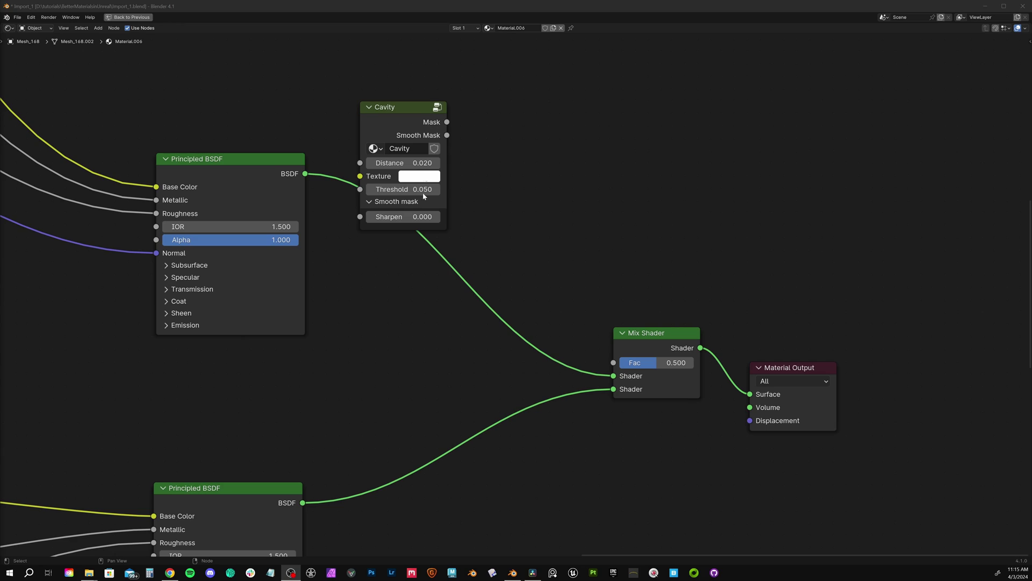
Connect the Cavity node's Smooth Mask to the Mix Shader's factor, with Distance 0.220 and Sharpen 0.610
{"action": "left_click_drag", "start_coordinate": [447, 136], "coordinate": [491, 177]}
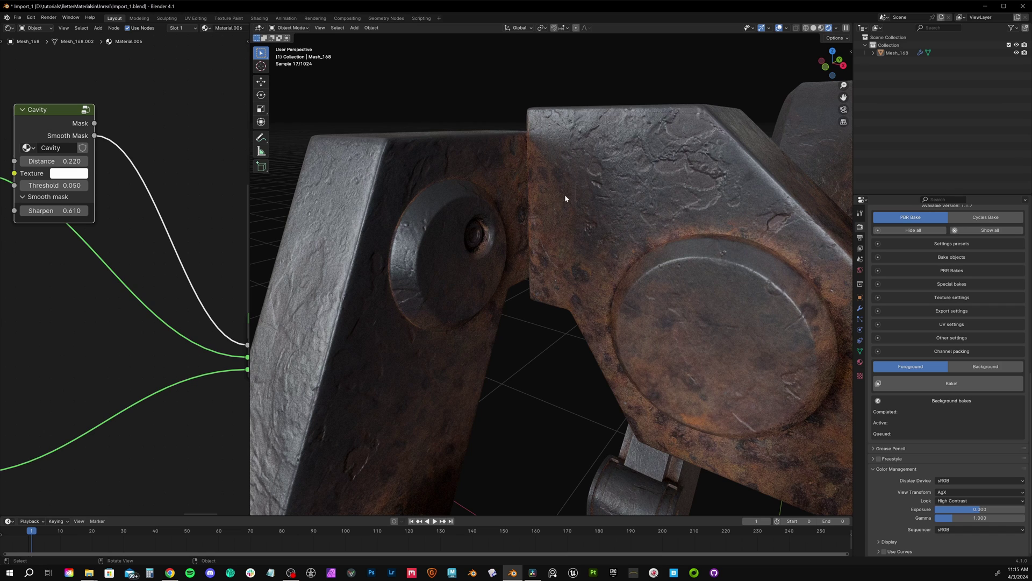
{"action": "middle_click_drag", "start_coordinate": [565, 195], "coordinate": [566, 211]}
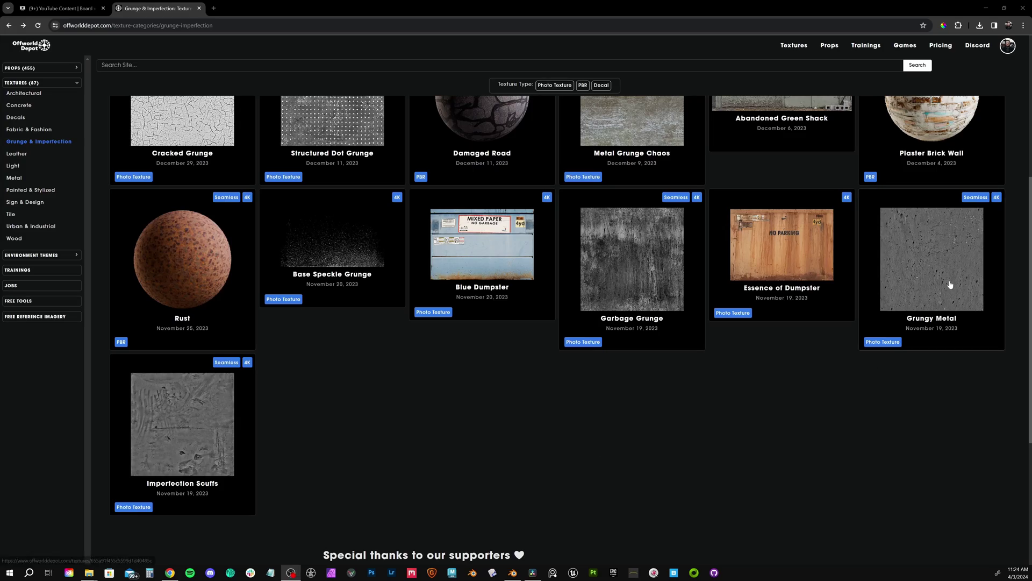
Open the Grungy Metal texture from the Grunge & Imperfection category on the Offworld Depot website
{"action": "left_click", "coordinate": [950, 285]}
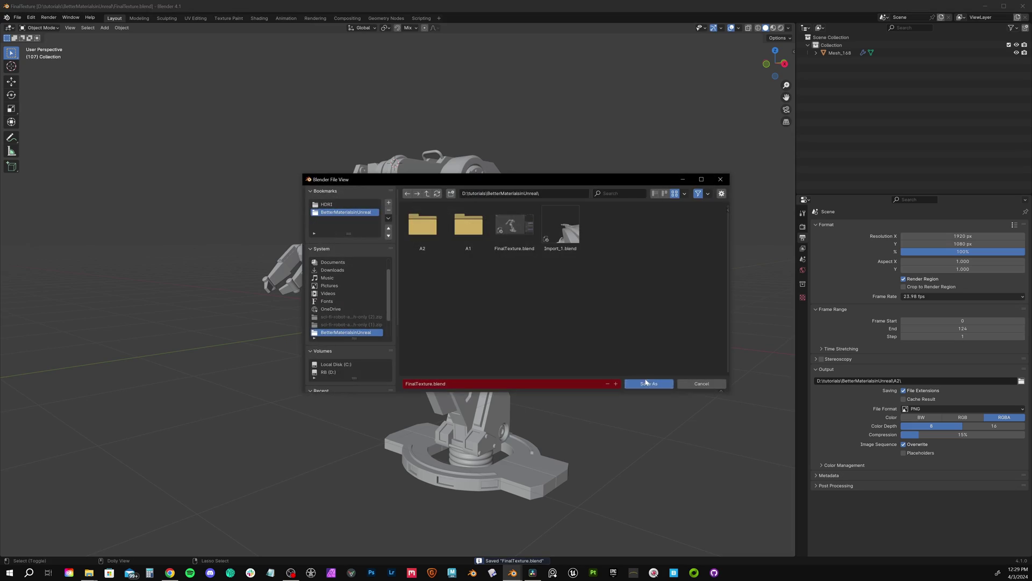
Save the Blender file as FinalTexture.blend, and create a First Person Unreal project named BetterMaterials
{"action": "left_click", "coordinate": [647, 383]}
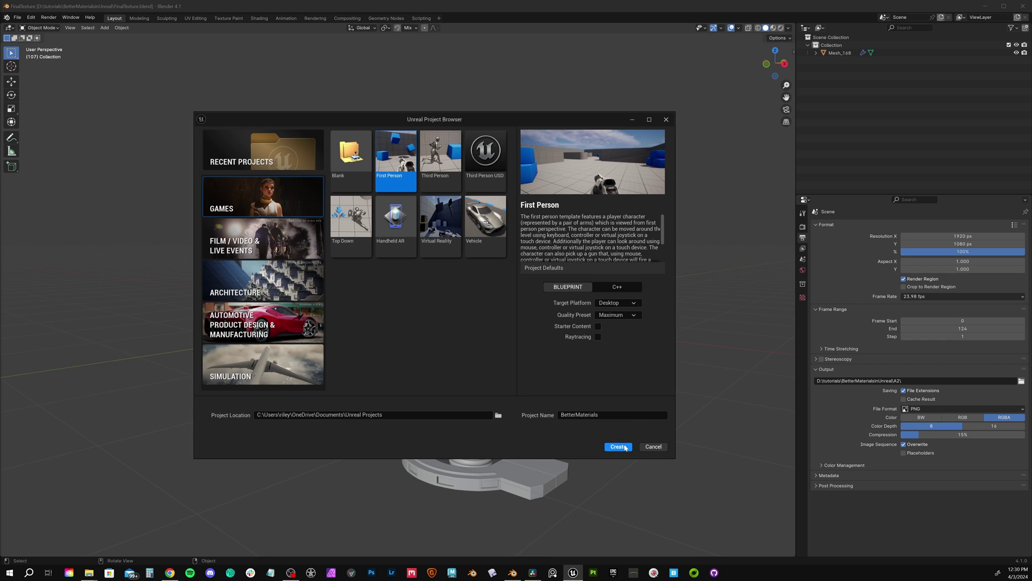
{"action": "left_click", "coordinate": [619, 447]}
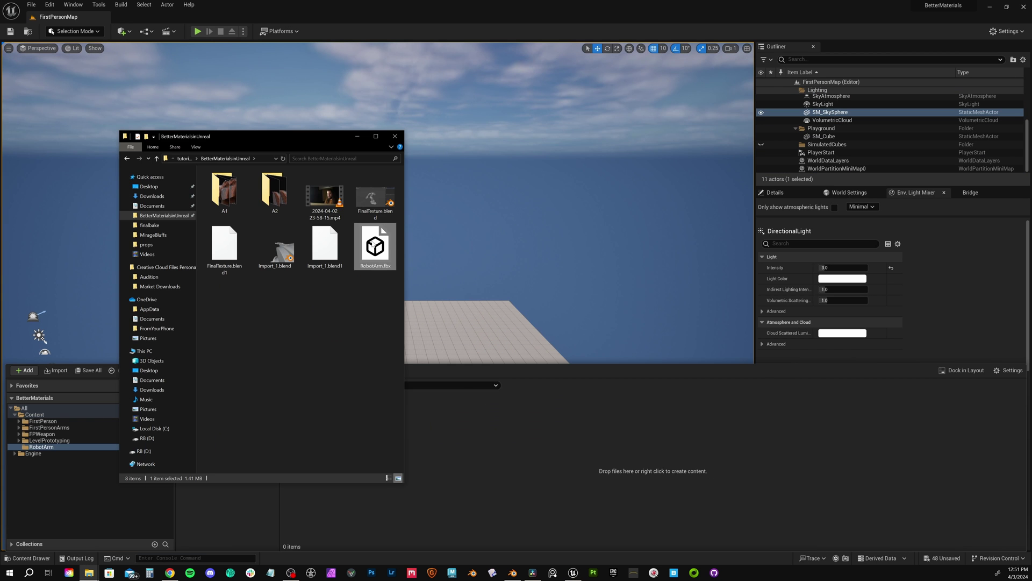
Import RobotArm.fbx into the RobotArm content folder and place the static mesh on the level's floor
{"action": "left_click_drag", "start_coordinate": [482, 452], "coordinate": [498, 437]}
{"action": "left_click", "coordinate": [498, 436]}
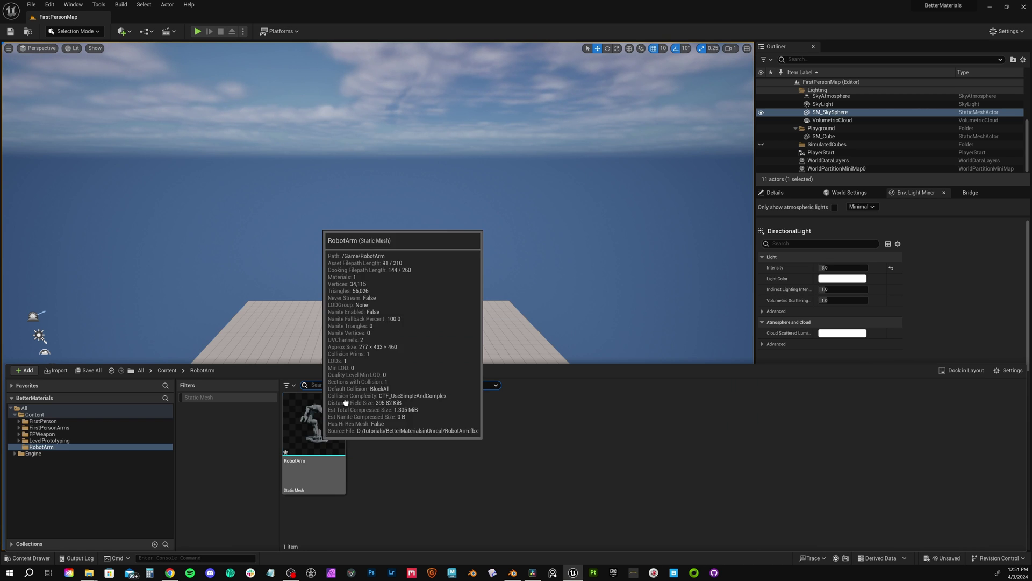
{"action": "left_click_drag", "start_coordinate": [314, 435], "coordinate": [374, 351]}
{"action": "key", "text": "f"}
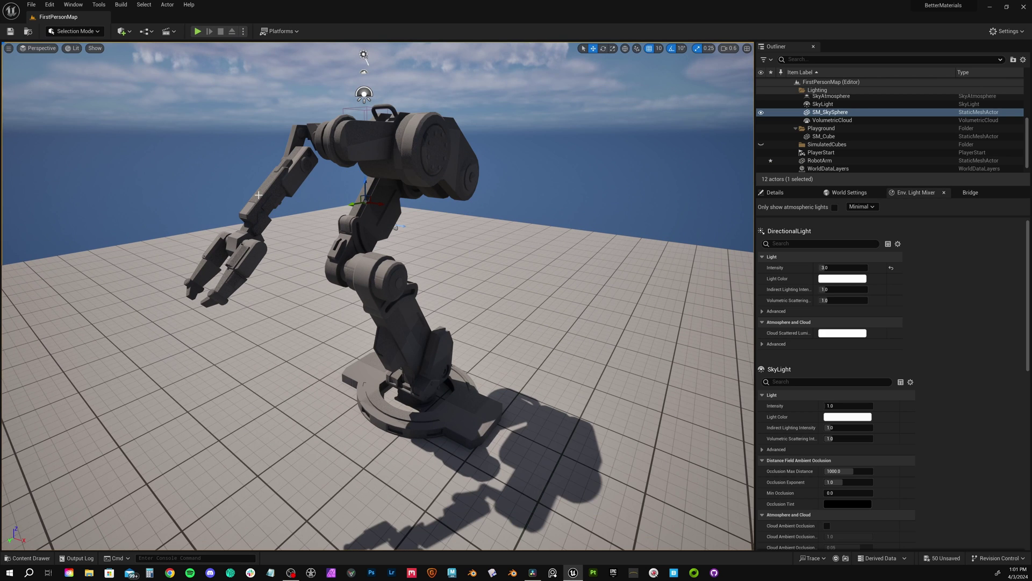
Create a material named M_Base in the RobotArm content folder
{"action": "key", "text": "ctrl+space"}
{"action": "right_click", "coordinate": [387, 461]}
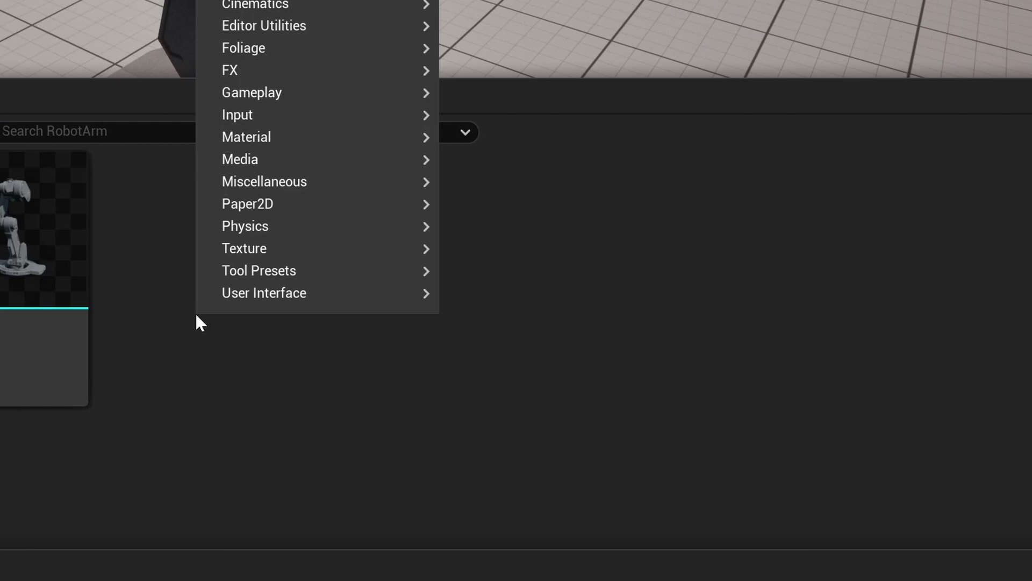
{"action": "mouse_move", "coordinate": [246, 137]}
{"action": "left_click", "coordinate": [596, 120]}
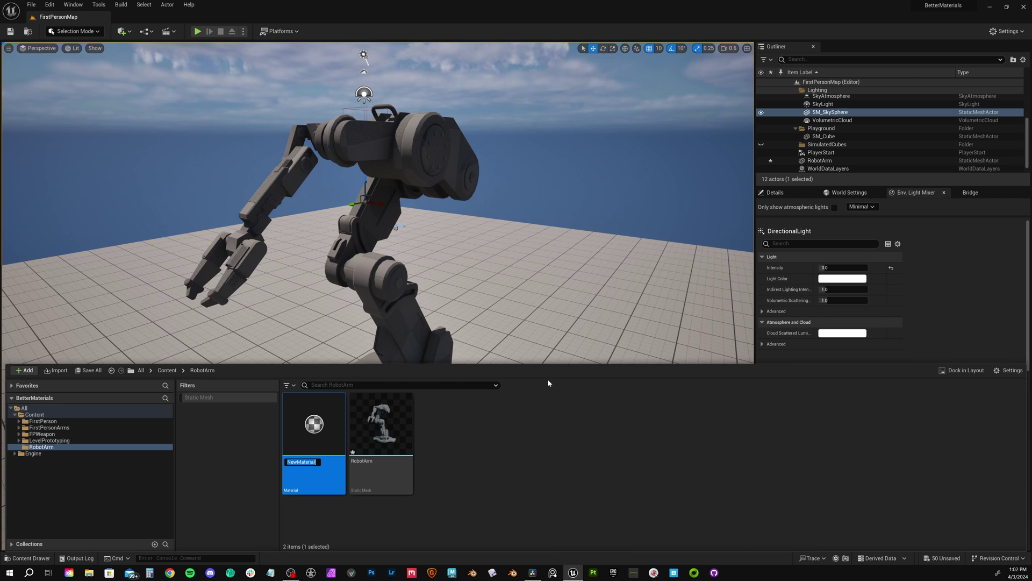
{"action": "type", "text": "M_"}
{"action": "type", "text": "Base"}
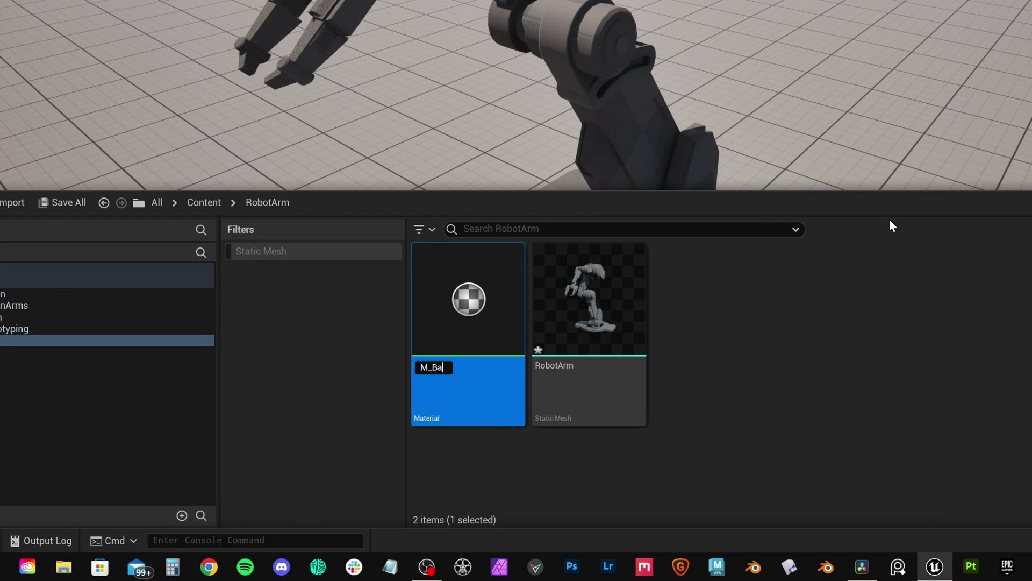
{"action": "key", "text": "Return"}
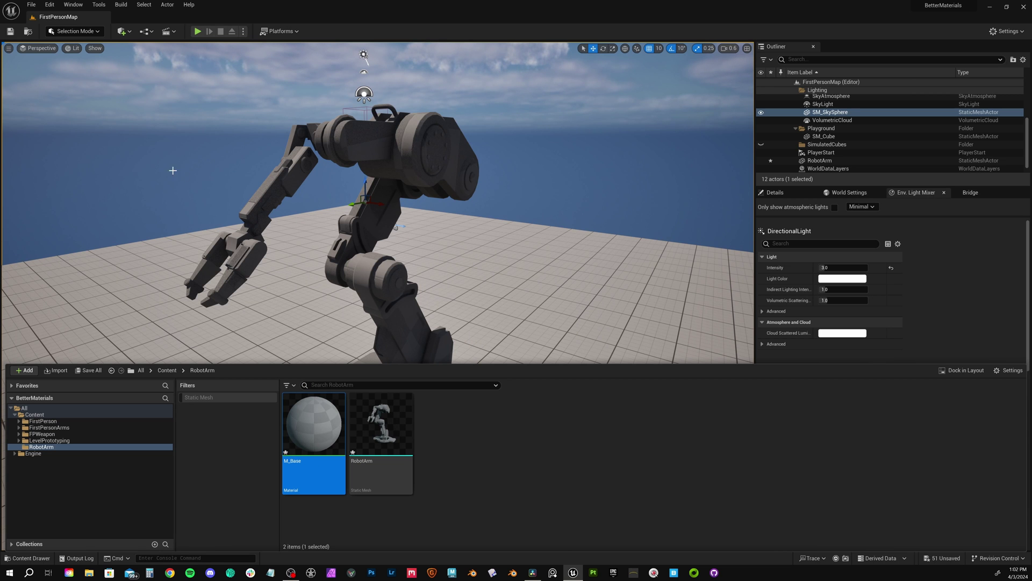
{"action": "left_click", "coordinate": [173, 171]}
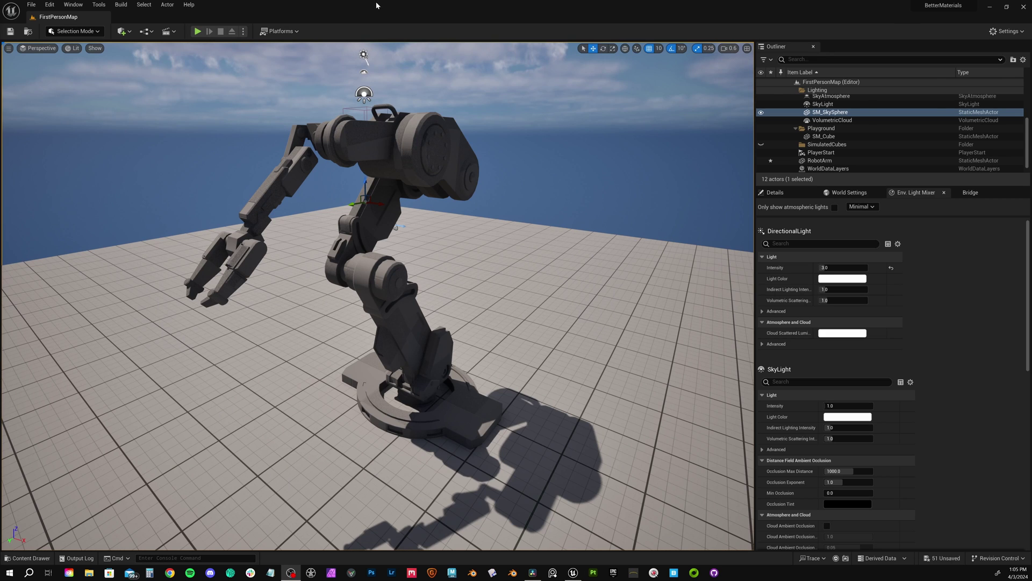
Create a Material Layer asset named ML_Base in the RobotArm folder
{"action": "key", "text": "ctrl+space"}
{"action": "right_click", "coordinate": [468, 453]}
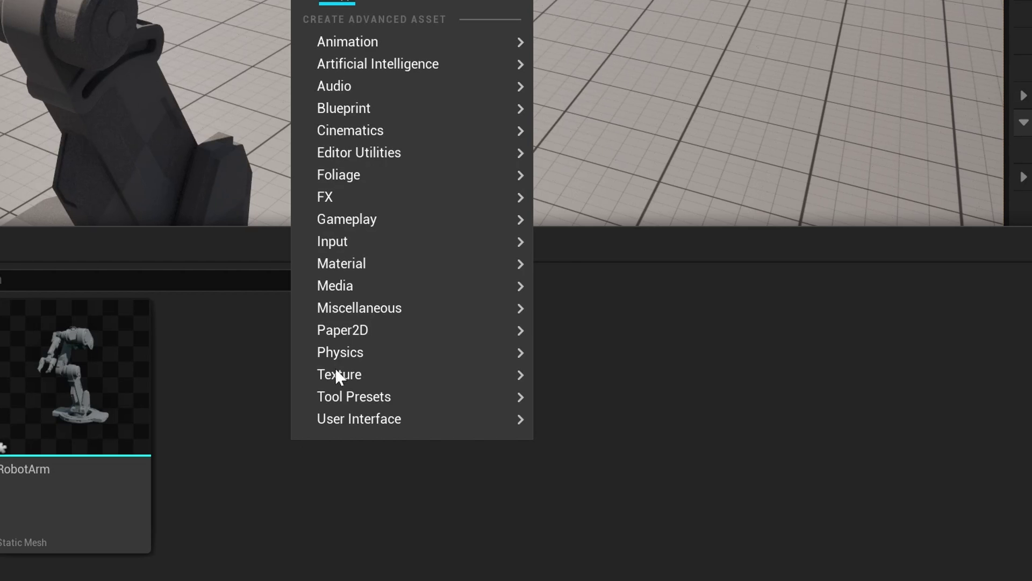
{"action": "mouse_move", "coordinate": [422, 266]}
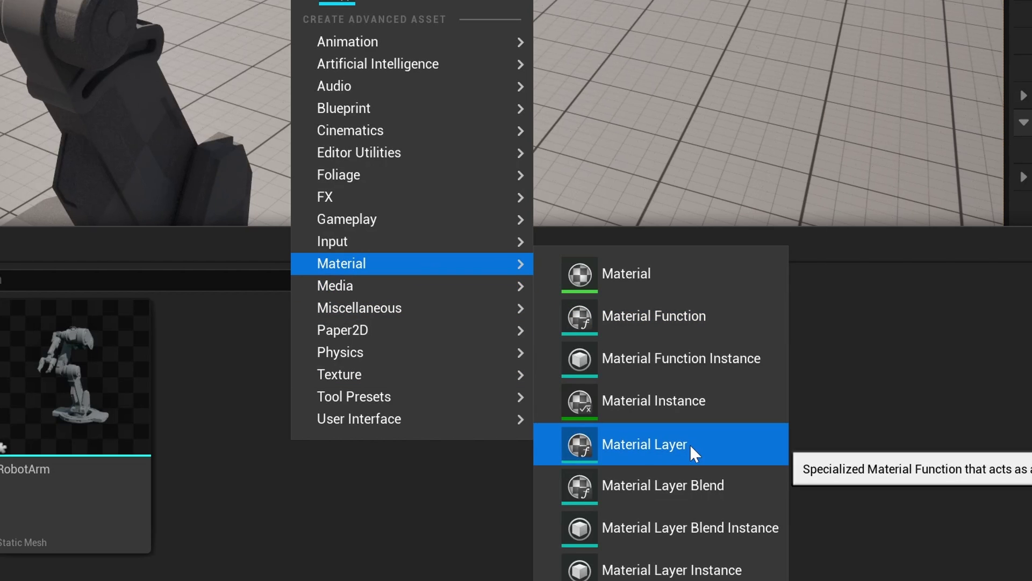
{"action": "left_click", "coordinate": [690, 444]}
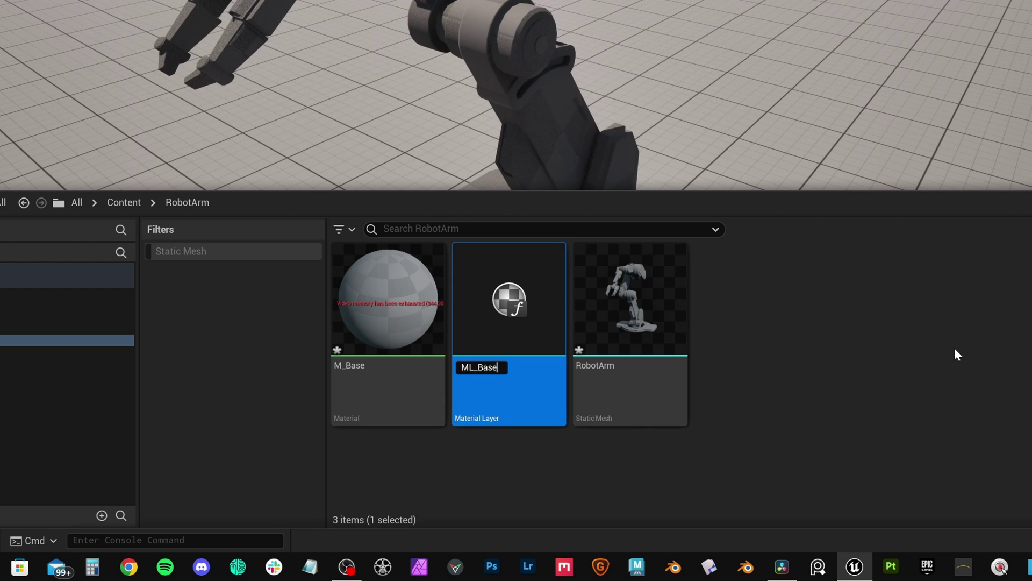
{"action": "key", "text": "Return"}
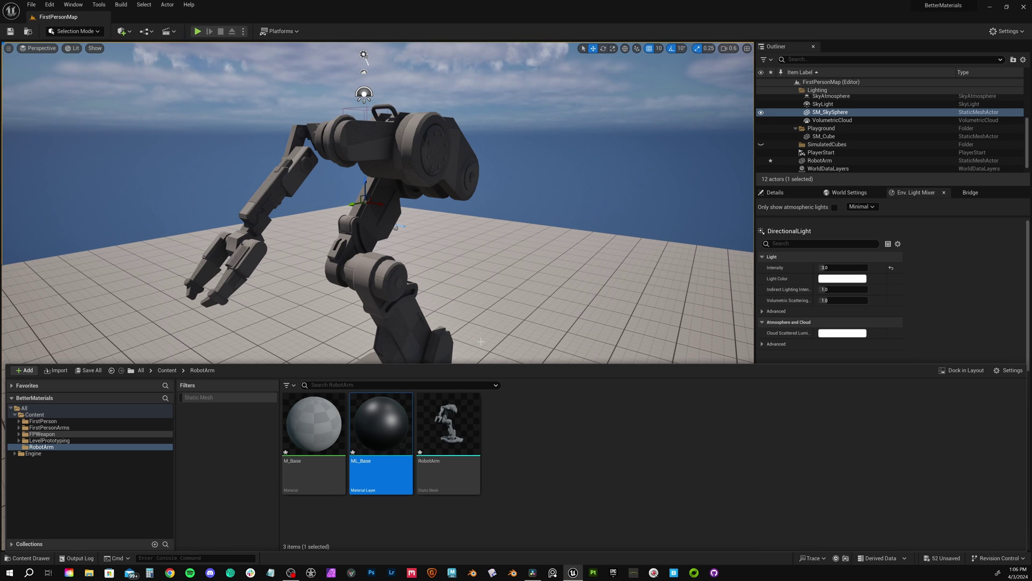
Create a Material Layer Blend asset named MLB_Base in the RobotArm folder
{"action": "right_click", "coordinate": [521, 443]}
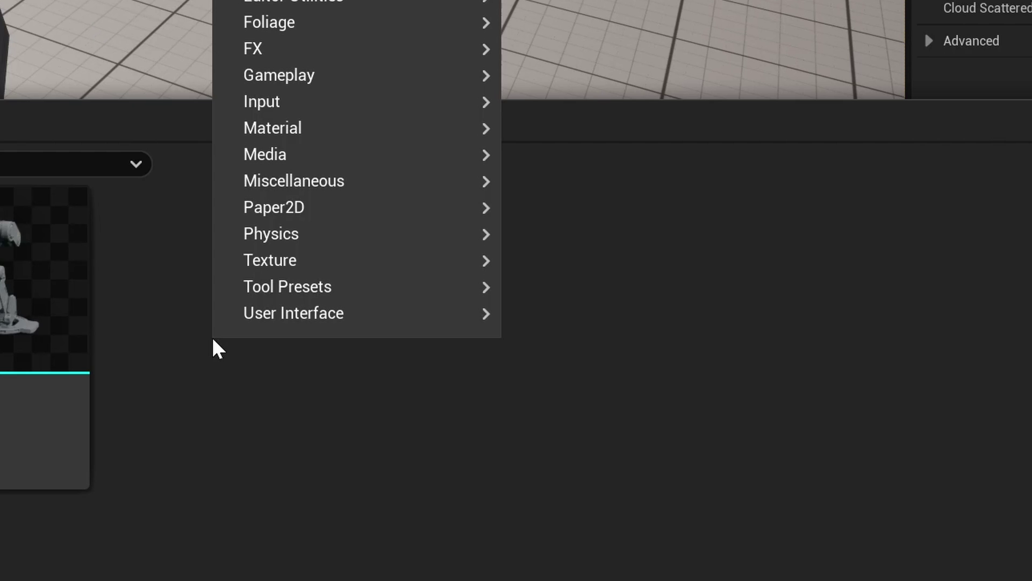
{"action": "mouse_move", "coordinate": [393, 128]}
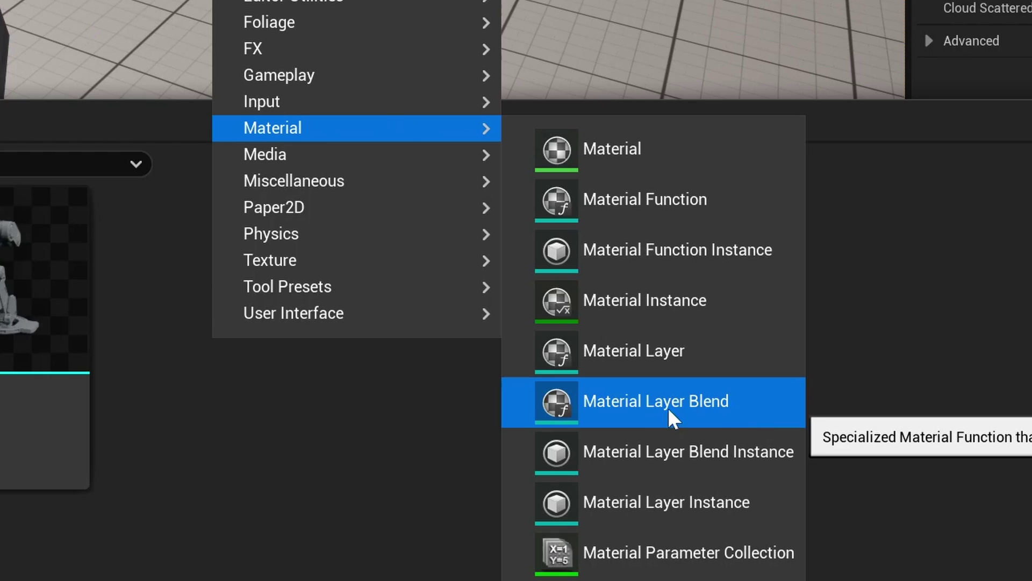
{"action": "left_click", "coordinate": [720, 403]}
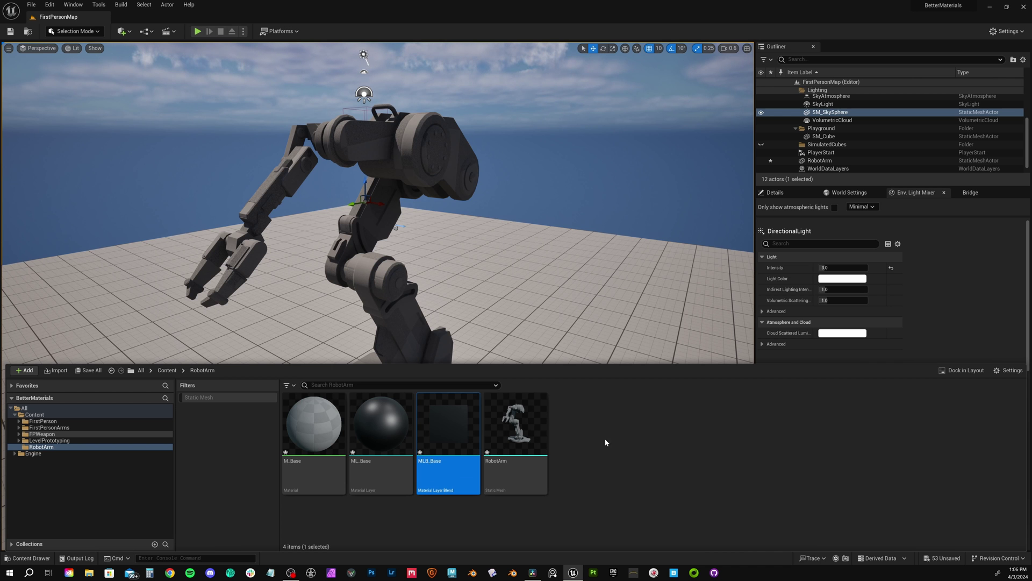
{"action": "left_click", "coordinate": [882, 260]}
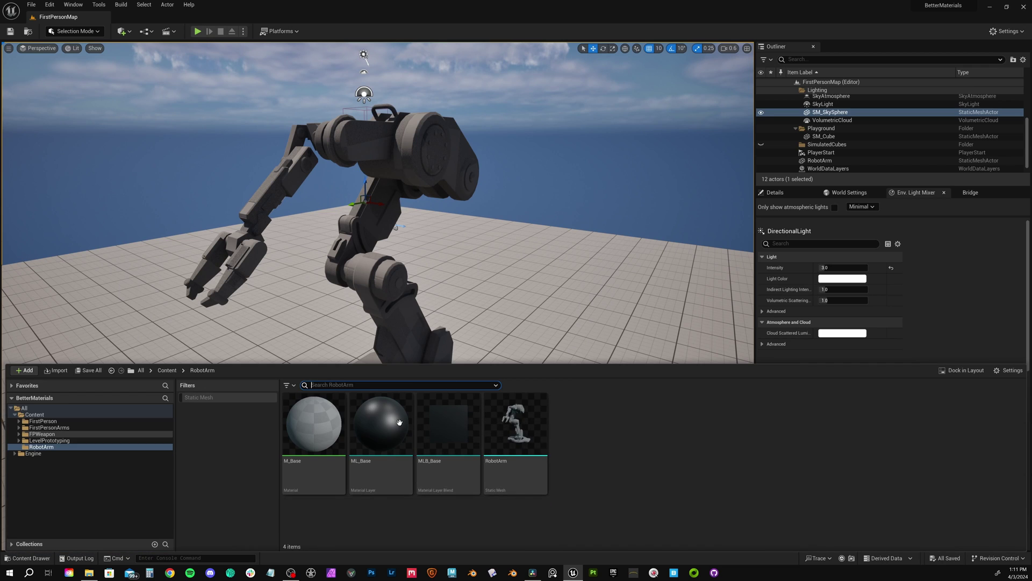
Open the ML_Base layer for editing and import the METAL and RUST texture folders into the RobotArm content folder
{"action": "double_click", "coordinate": [375, 437]}
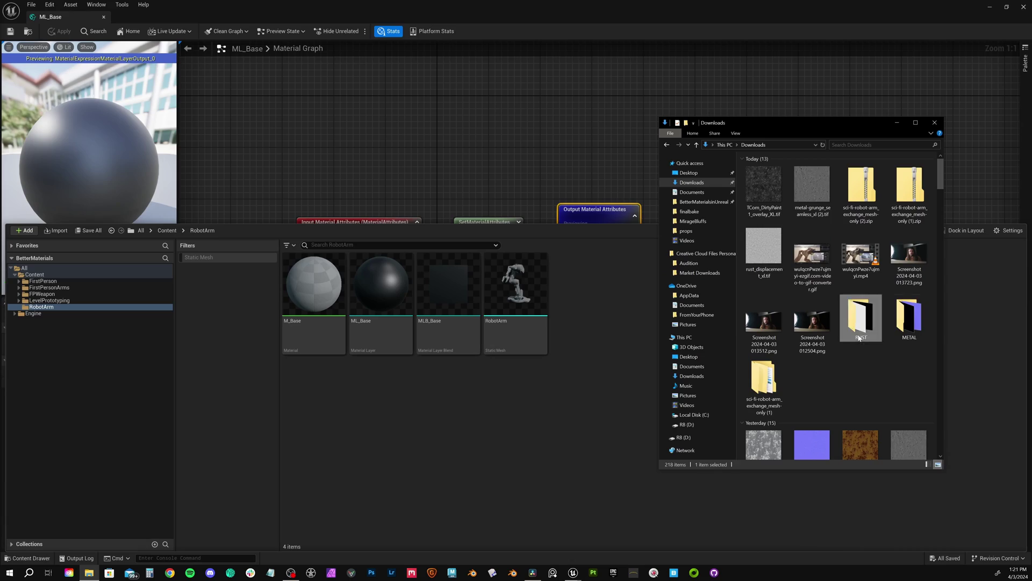
{"action": "left_click_drag", "start_coordinate": [862, 324], "coordinate": [610, 380]}
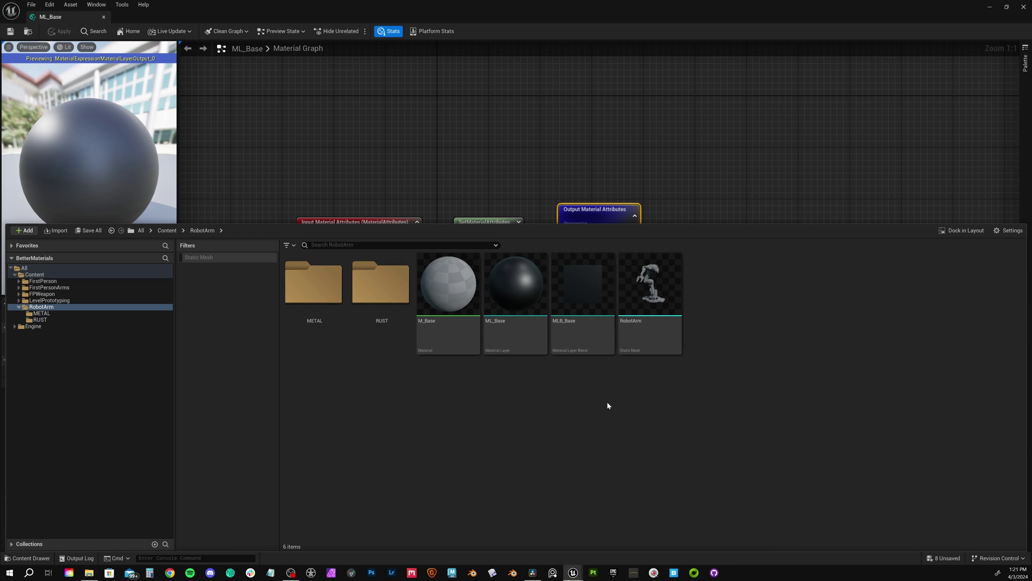
{"action": "double_click", "coordinate": [317, 293]}
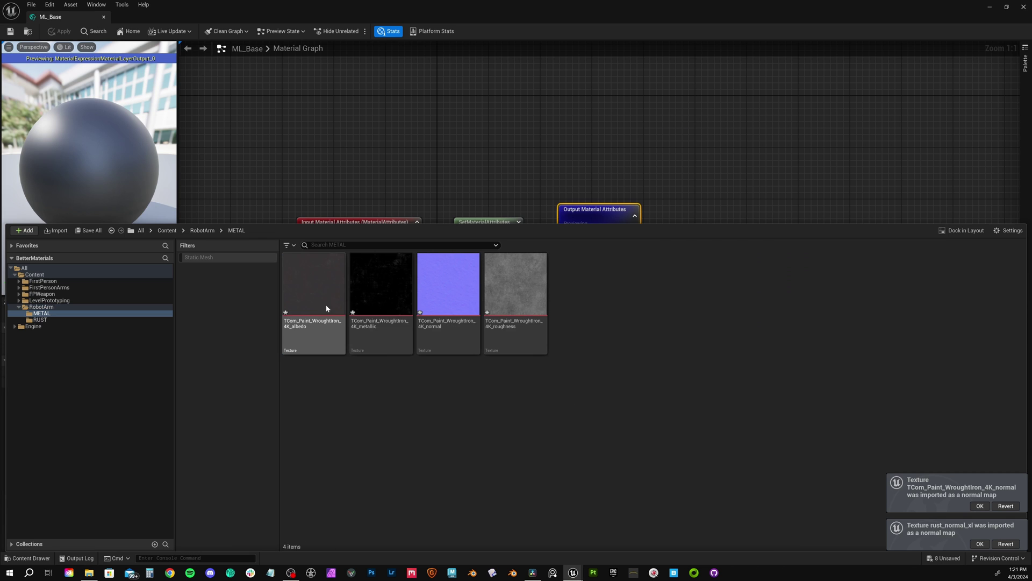
{"action": "left_click", "coordinate": [203, 231]}
{"action": "double_click", "coordinate": [382, 288]}
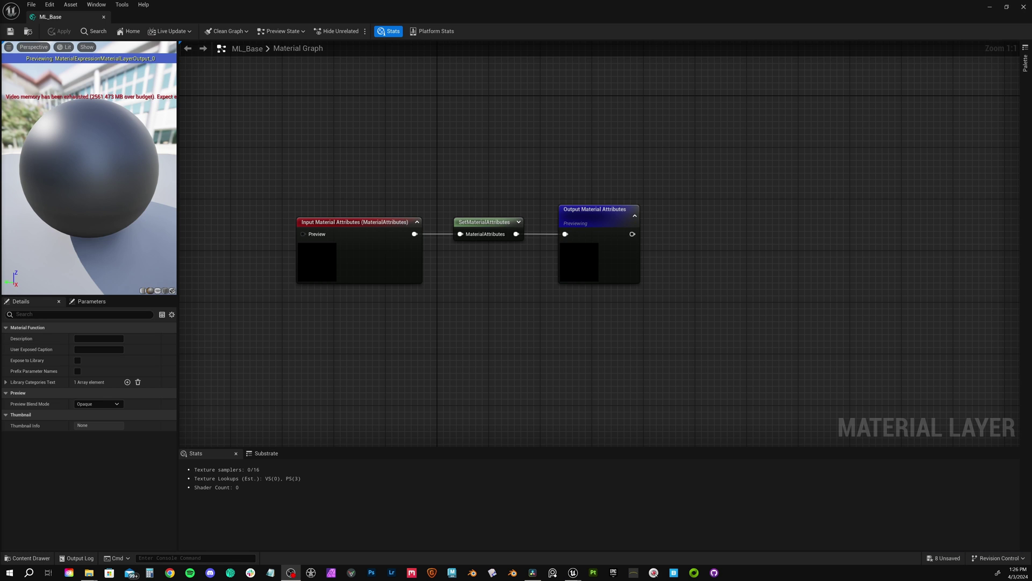
Add a MakeMaterialAttributes node to ML_Base and connect it to the Preview input of Input Material Attributes
{"action": "right_click", "coordinate": [425, 325]}
{"action": "type", "text": "makema"}
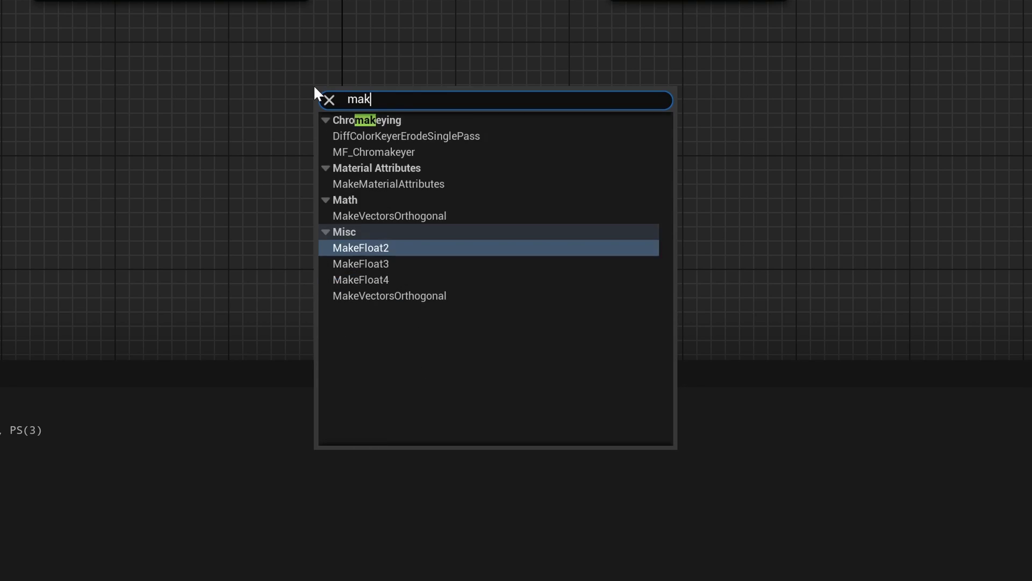
{"action": "left_click", "coordinate": [429, 137]}
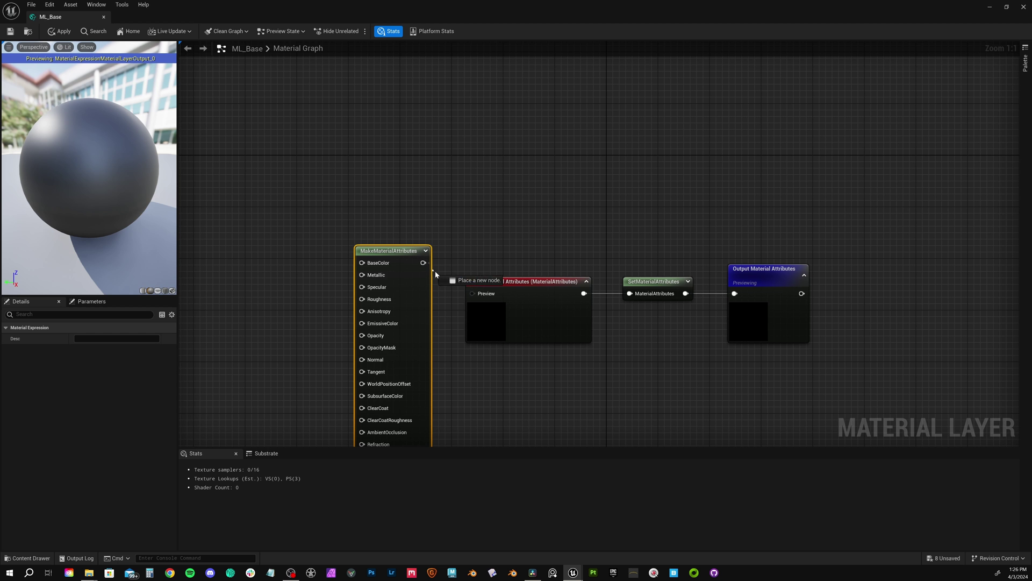
Add the four wrought iron textures from the METAL folder to the ML_Base graph as texture samples
{"action": "key", "text": "ctrl+space"}
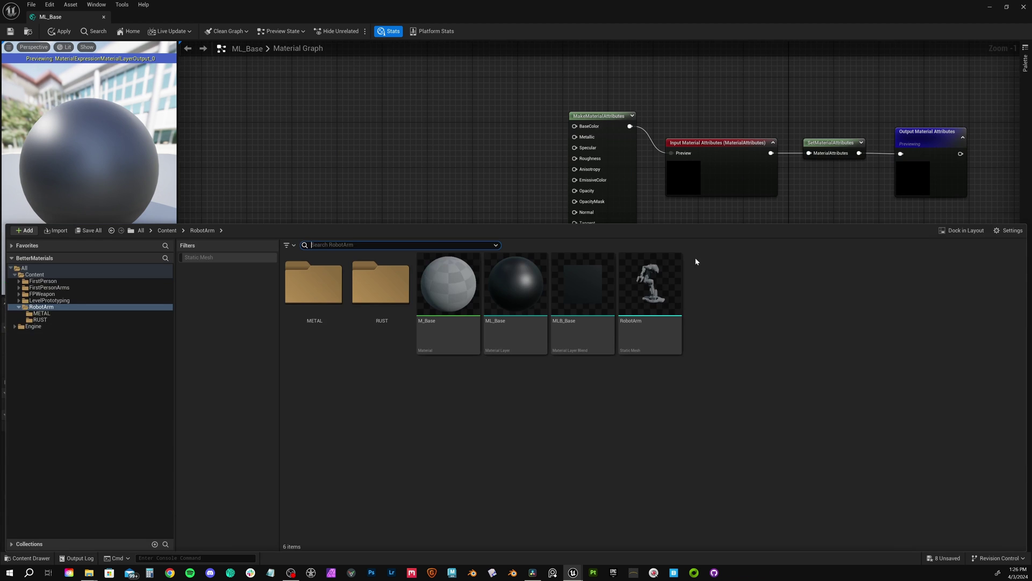
{"action": "double_click", "coordinate": [317, 283]}
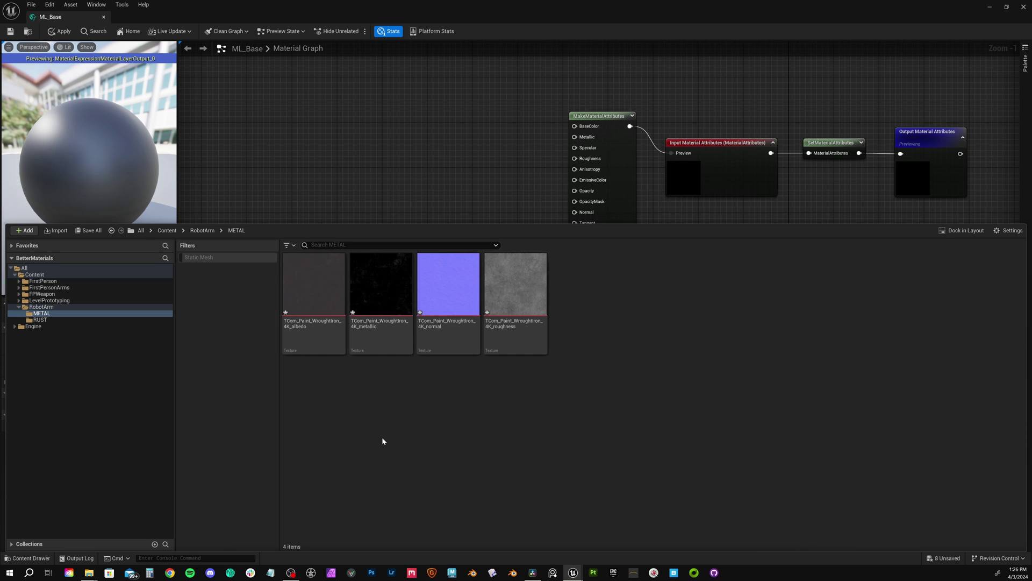
{"action": "left_click", "coordinate": [481, 299], "text": "shift"}
{"action": "left_click", "coordinate": [515, 291], "text": "shift"}
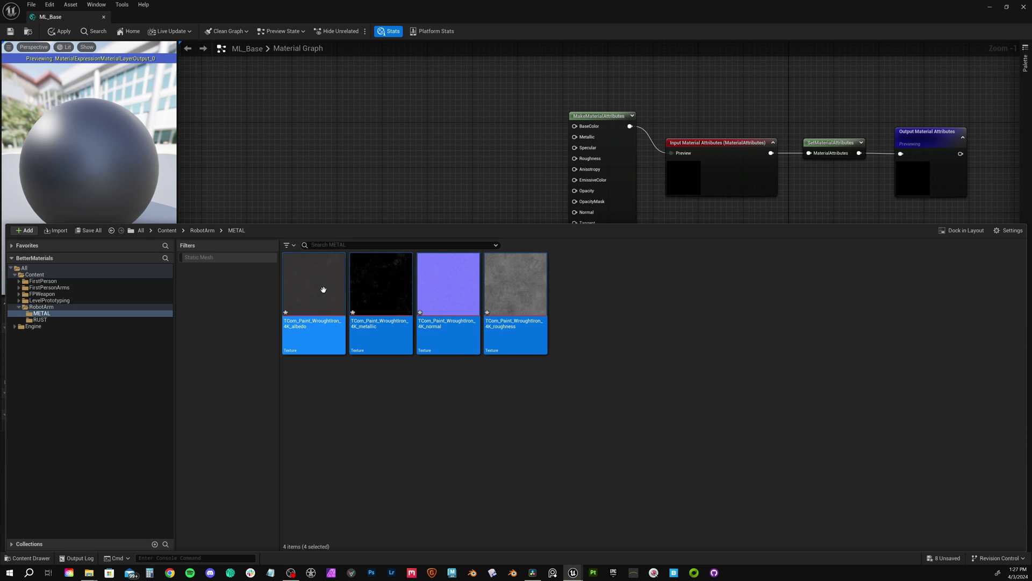
{"action": "left_click_drag", "start_coordinate": [323, 292], "coordinate": [314, 59]}
{"action": "left_click", "coordinate": [488, 240]}
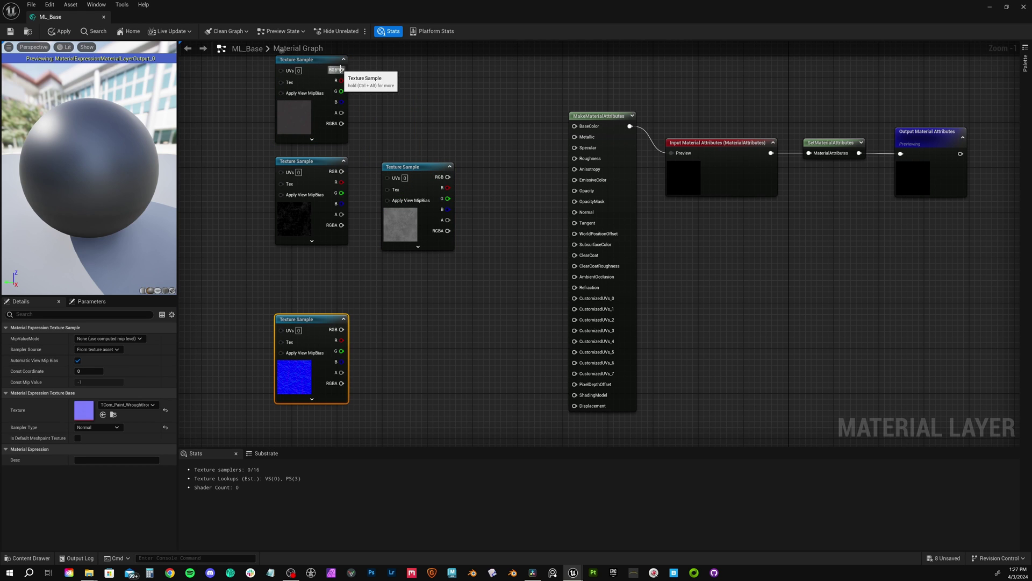
Connect the albedo, metallic, roughness and normal samples to BaseColor, Metallic, Roughness and Normal on MakeMaterialAttributes
{"action": "left_click_drag", "start_coordinate": [579, 128], "coordinate": [579, 127]}
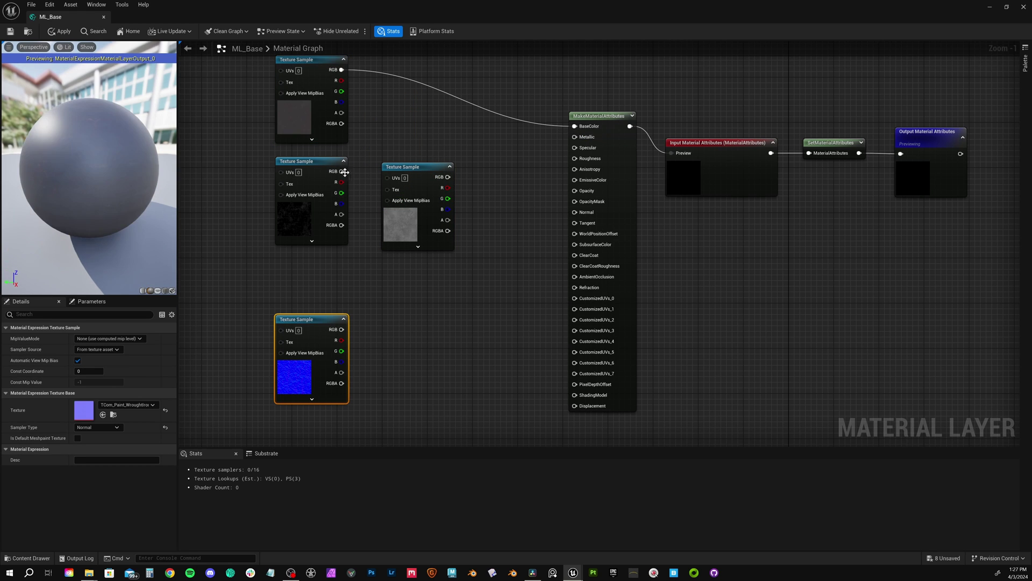
{"action": "left_click_drag", "start_coordinate": [539, 151], "coordinate": [539, 152]}
{"action": "left_click_drag", "start_coordinate": [448, 176], "coordinate": [574, 159]}
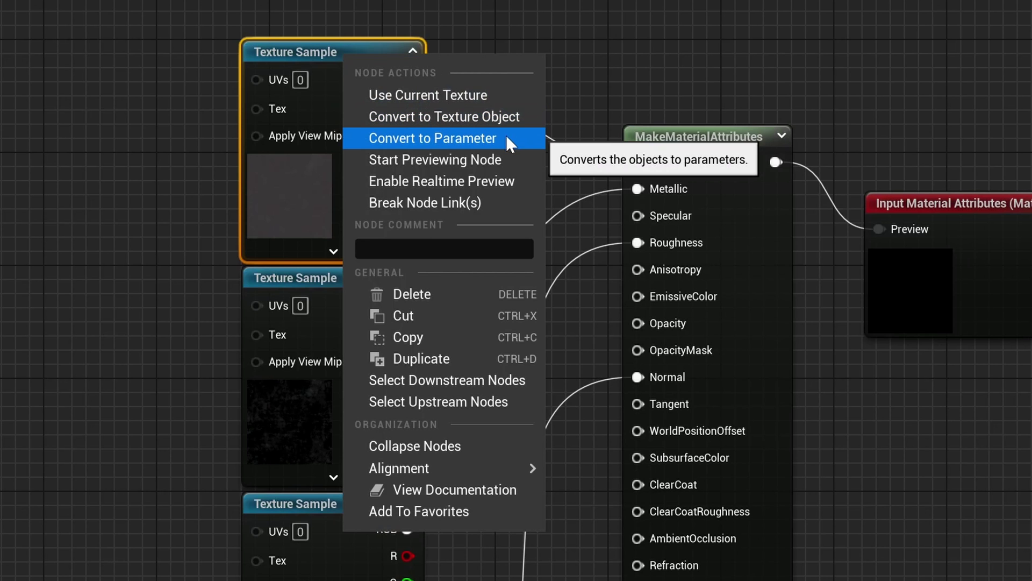
Convert the albedo texture sample to a parameter named albedo, and convert the normal map sample to a parameter
{"action": "left_click", "coordinate": [506, 137]}
{"action": "type", "text": "al"}
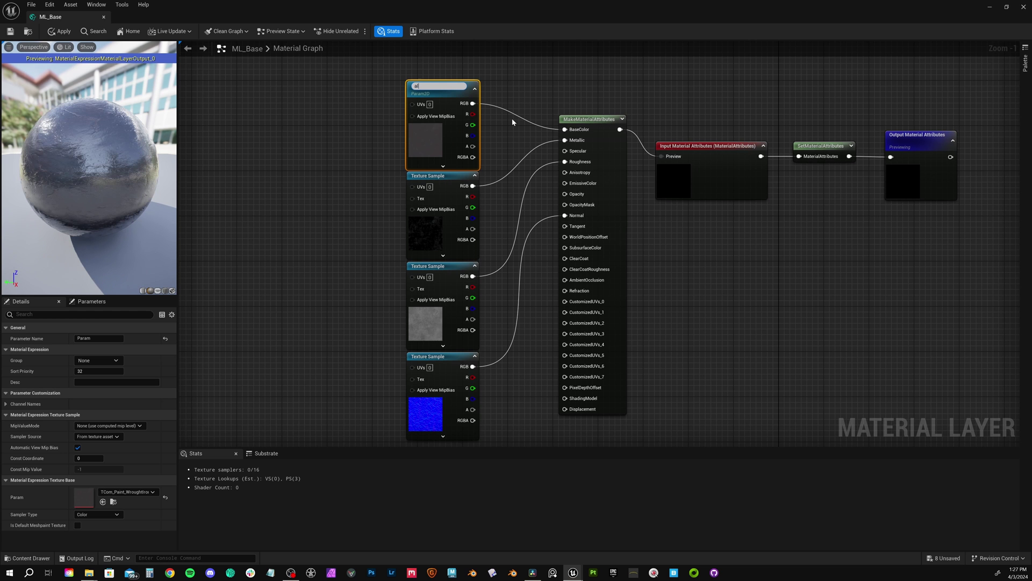
{"action": "type", "text": "bedo"}
{"action": "key", "text": "Return"}
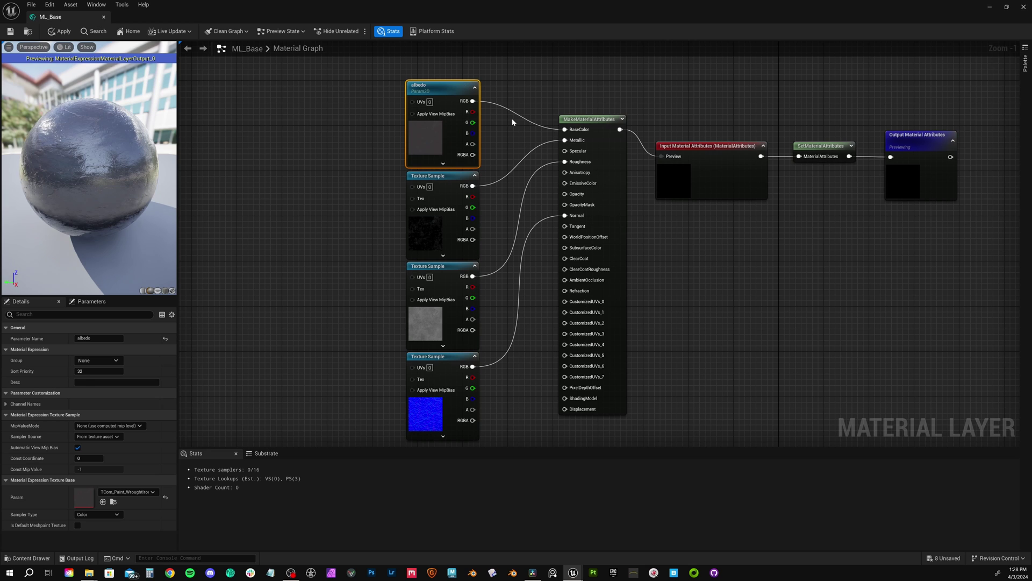
{"action": "right_click", "coordinate": [444, 361]}
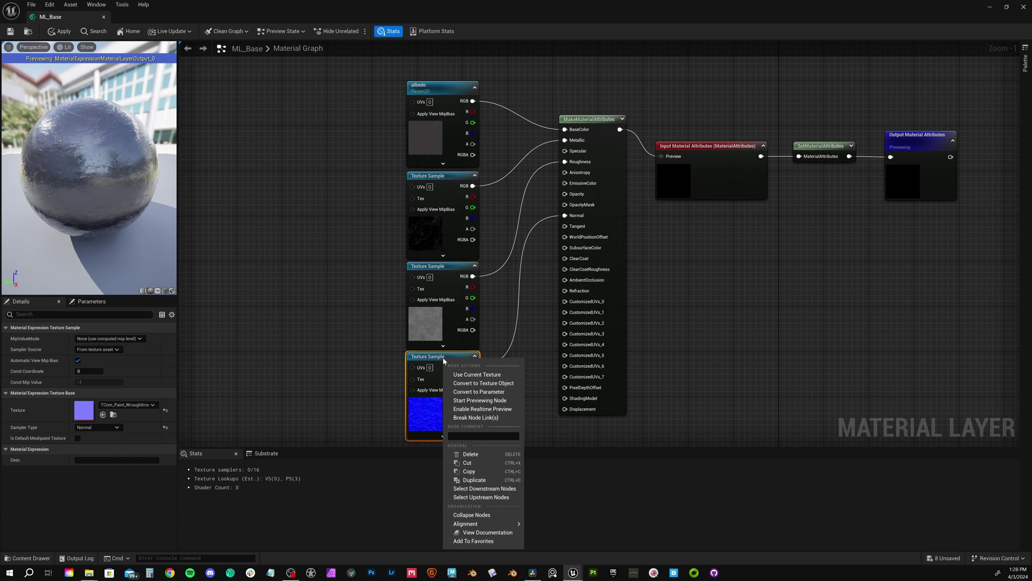
{"action": "left_click", "coordinate": [479, 392]}
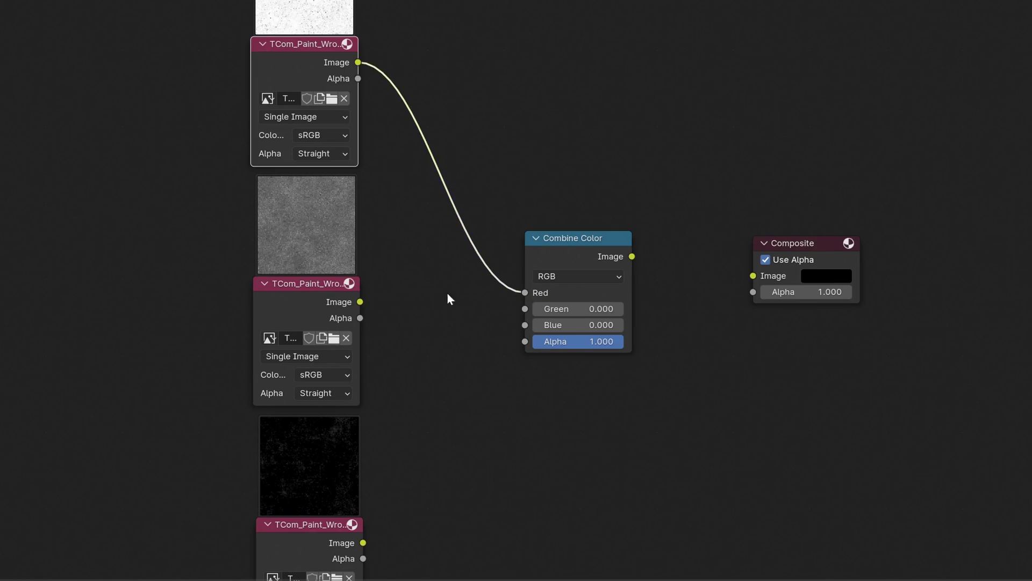
In Blender's compositor, connect the roughness image to Combine Color's Green and the metallic image to Blue, and feed the combined image into Composite
{"action": "left_click_drag", "start_coordinate": [360, 302], "coordinate": [522, 310]}
{"action": "left_click_drag", "start_coordinate": [363, 543], "coordinate": [531, 324]}
{"action": "left_click_drag", "start_coordinate": [632, 257], "coordinate": [753, 275]}
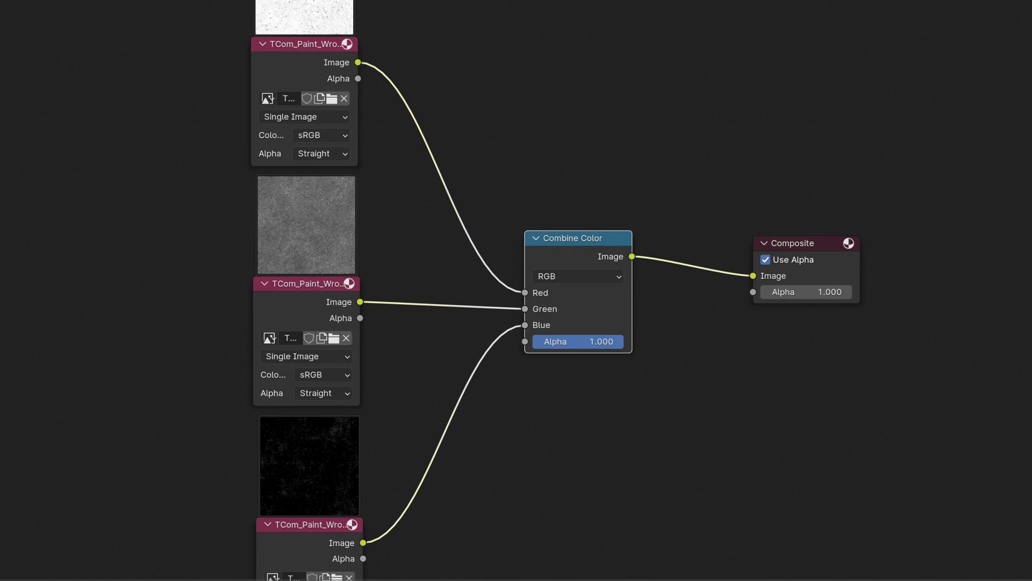
Render the channel-packed image from the compositor
{"action": "left_click", "coordinate": [622, 531]}
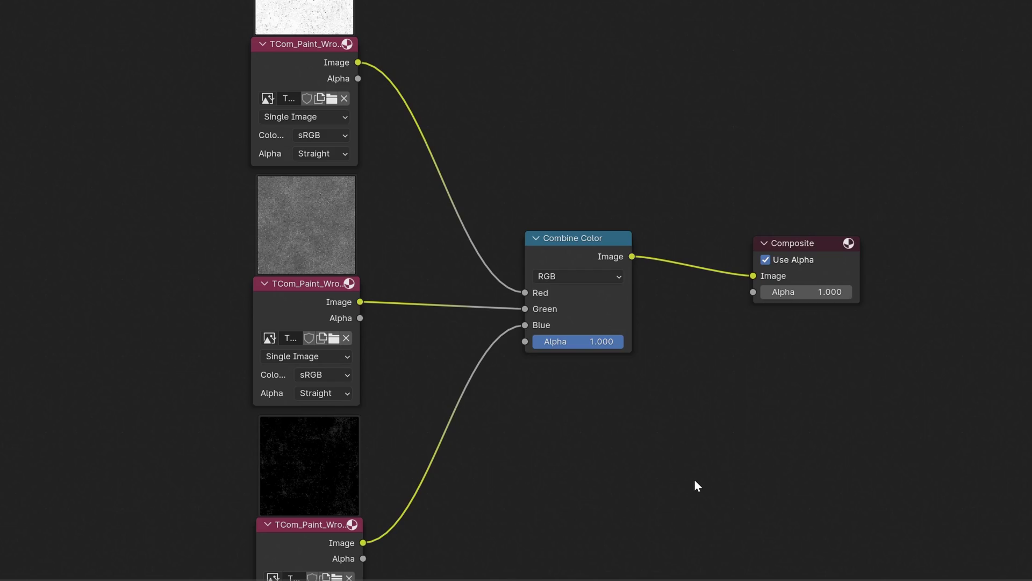
{"action": "key", "text": "F12"}
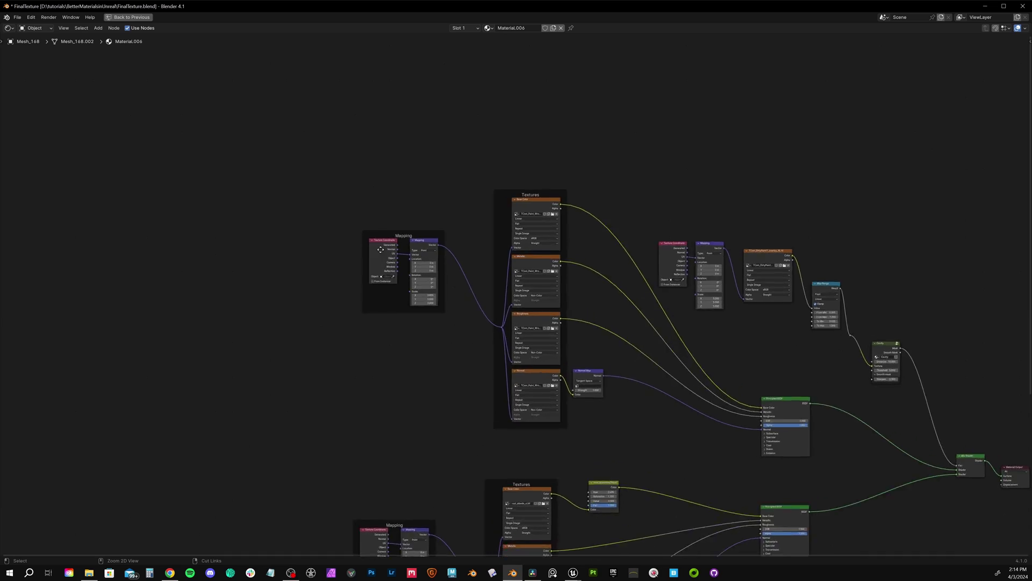
{"action": "scroll", "coordinate": [381, 249], "scroll_direction": "up", "scroll_amount": 6}
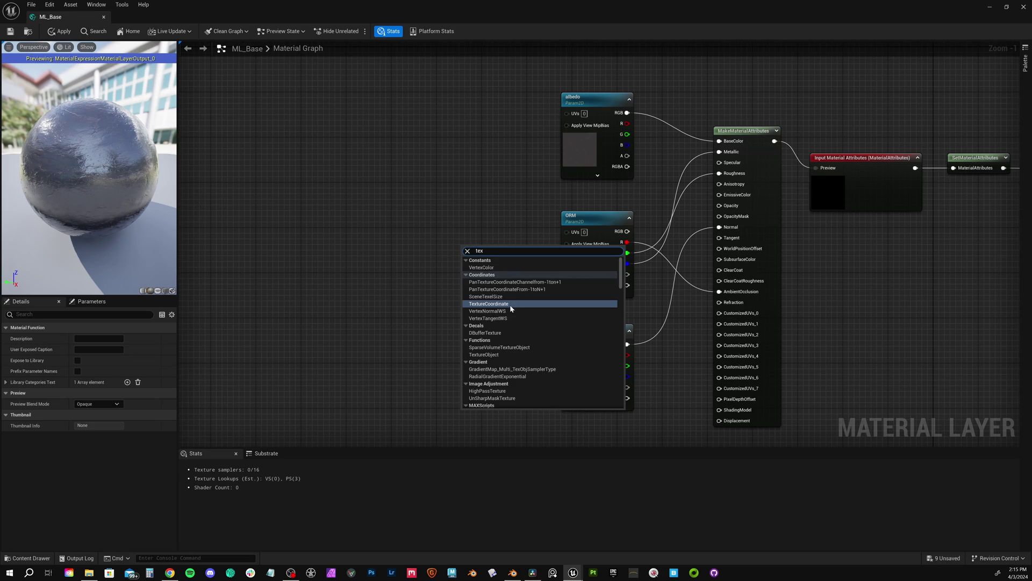
In Unreal Engine, add TextureCoordinate and Multiply nodes to the ML_Base graph, arranging them ahead of the texture parameters
{"action": "left_click", "coordinate": [510, 304]}
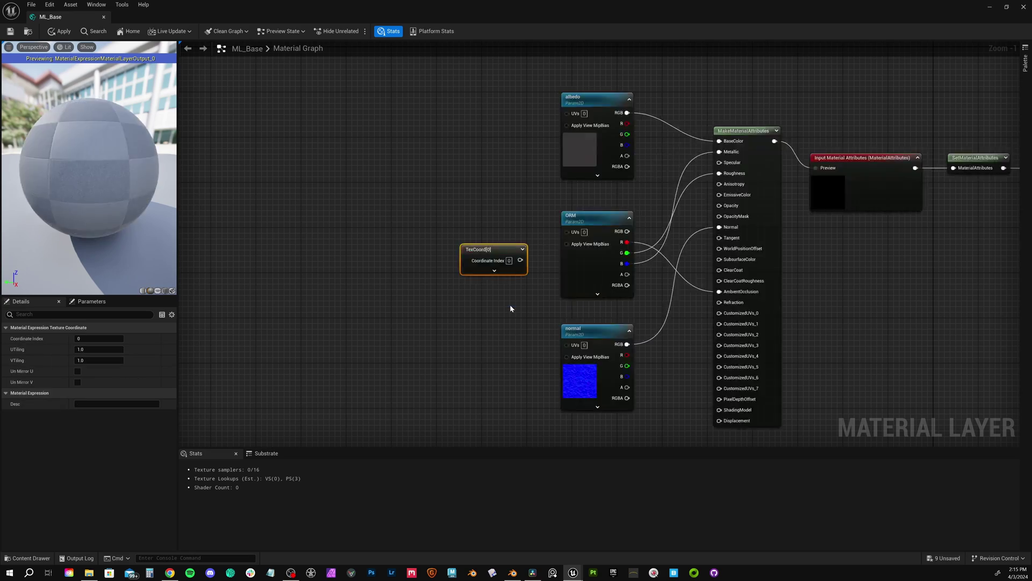
{"action": "left_click_drag", "start_coordinate": [532, 253], "coordinate": [450, 175]}
{"action": "left_click_drag", "start_coordinate": [467, 139], "coordinate": [438, 129]}
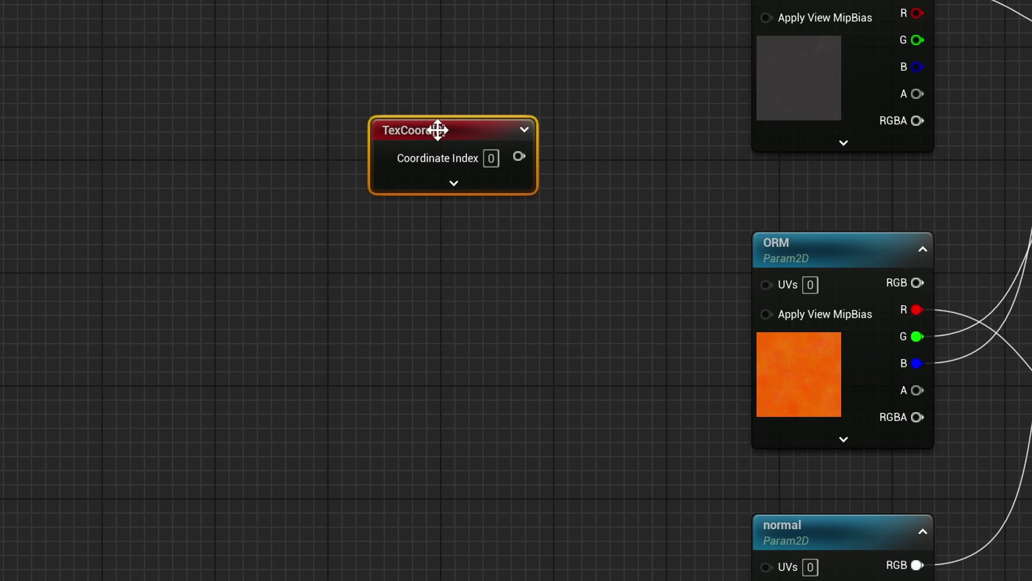
{"action": "left_click", "coordinate": [357, 374]}
{"action": "left_click", "coordinate": [466, 319]}
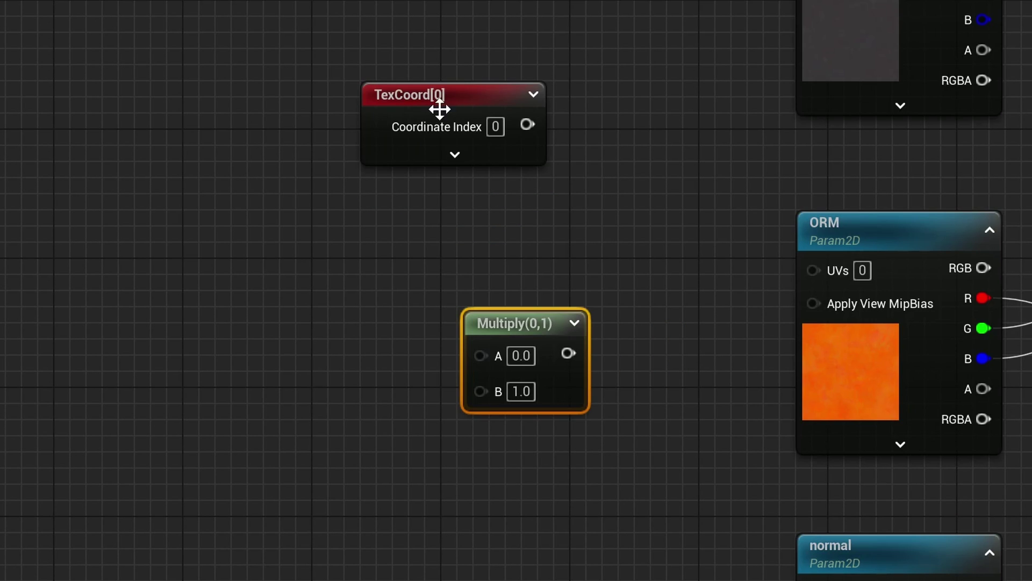
{"action": "left_click_drag", "start_coordinate": [438, 106], "coordinate": [260, 106]}
{"action": "left_click_drag", "start_coordinate": [511, 323], "coordinate": [520, 158]}
Add a scalar constant, then connect TexCoord to the Multiply node's A input and the constant to its B input
{"action": "left_click", "coordinate": [406, 343]}
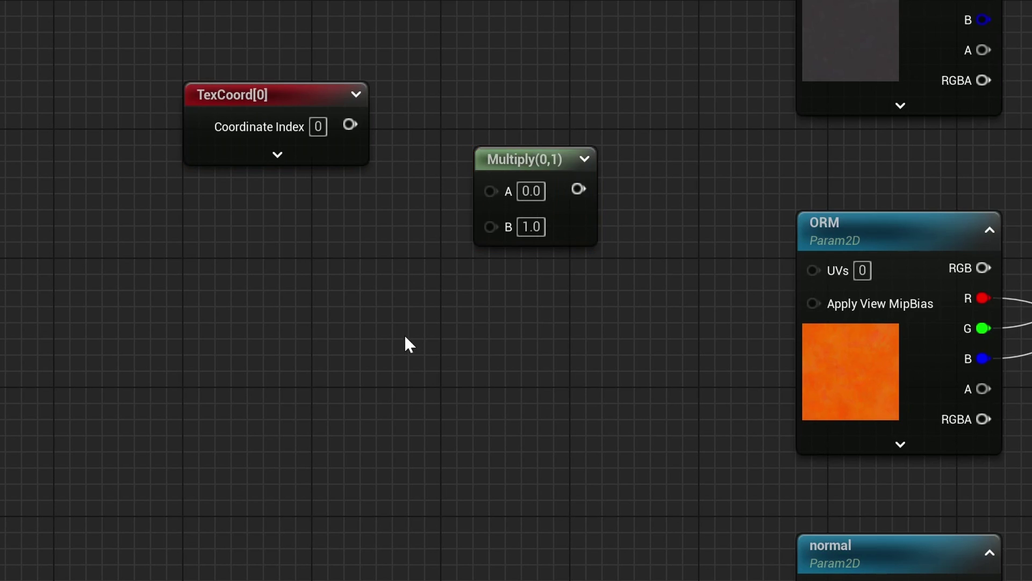
{"action": "left_click", "coordinate": [406, 344]}
{"action": "left_click_drag", "start_coordinate": [474, 350], "coordinate": [219, 305]}
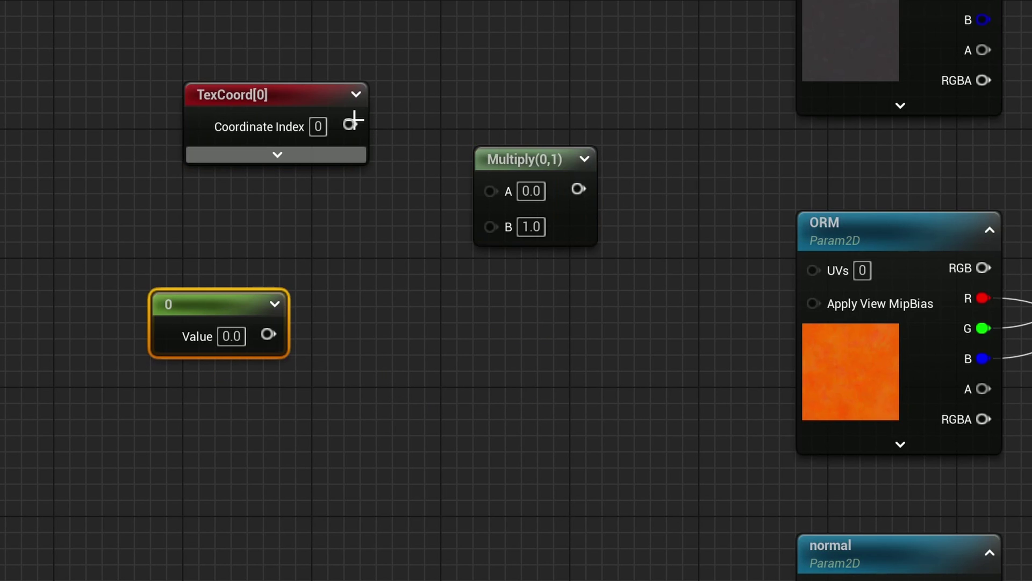
{"action": "left_click_drag", "start_coordinate": [350, 124], "coordinate": [491, 191]}
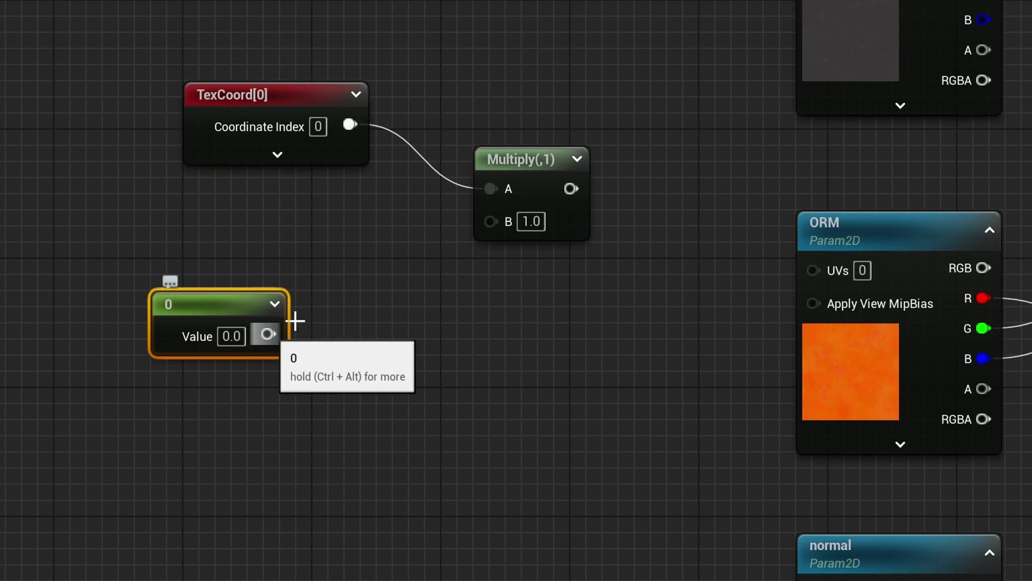
{"action": "left_click_drag", "start_coordinate": [268, 334], "coordinate": [491, 223]}
{"action": "left_click_drag", "start_coordinate": [219, 305], "coordinate": [299, 289]}
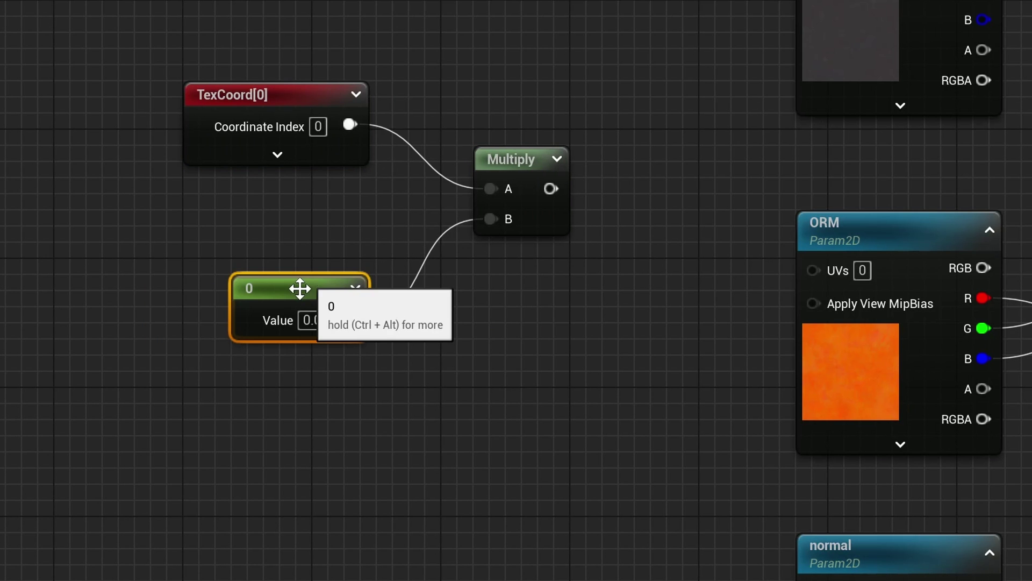
Convert the scalar constant into a parameter named Tiling
{"action": "right_click", "coordinate": [300, 288]}
{"action": "left_click", "coordinate": [427, 333]}
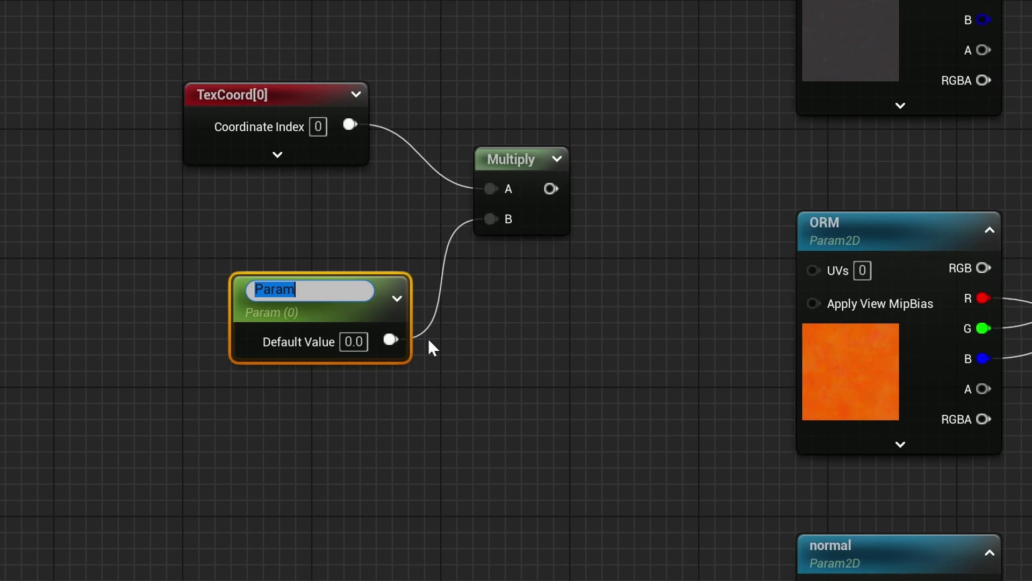
{"action": "type", "text": "Tiling"}
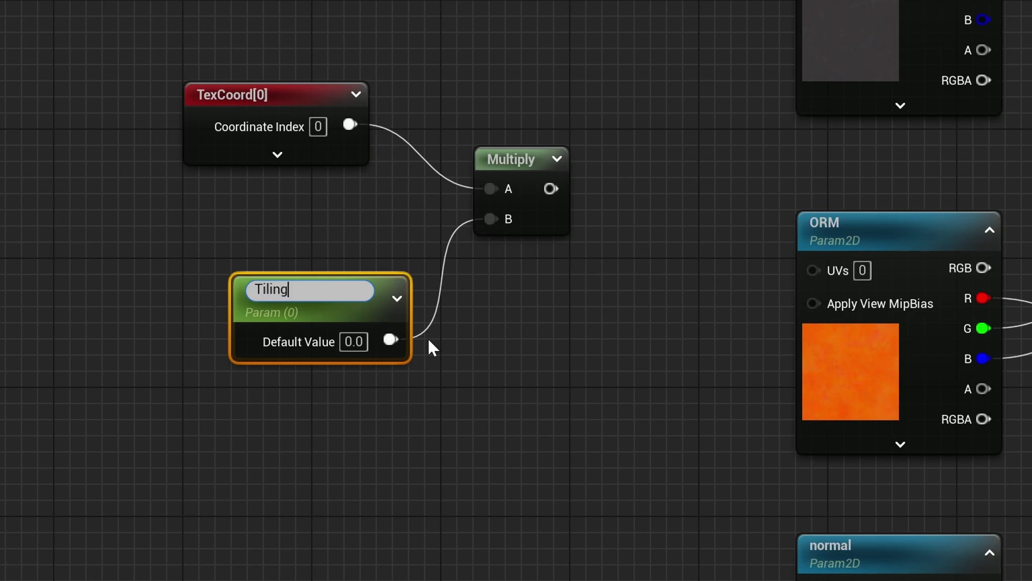
{"action": "key", "text": "Return"}
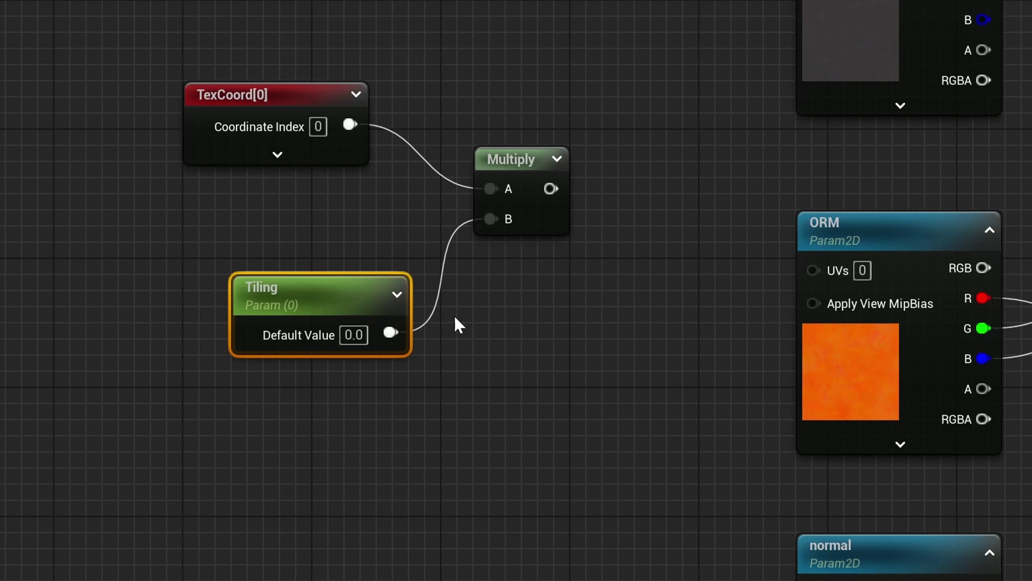
Connect the Multiply output to the UVs inputs of the albedo, ORM and normal texture parameters
{"action": "left_click_drag", "start_coordinate": [551, 188], "coordinate": [585, 90]}
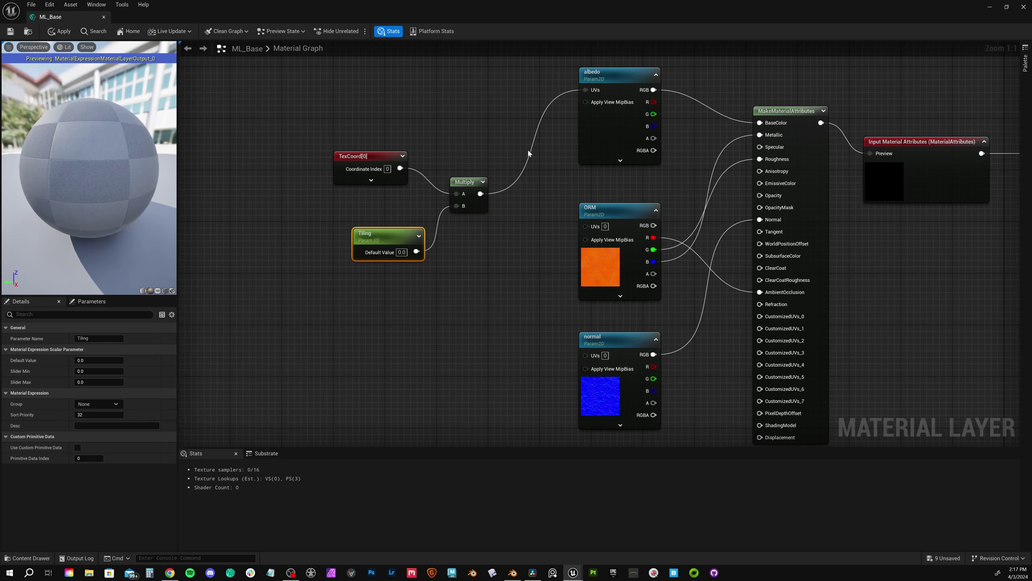
{"action": "left_click_drag", "start_coordinate": [481, 194], "coordinate": [585, 354]}
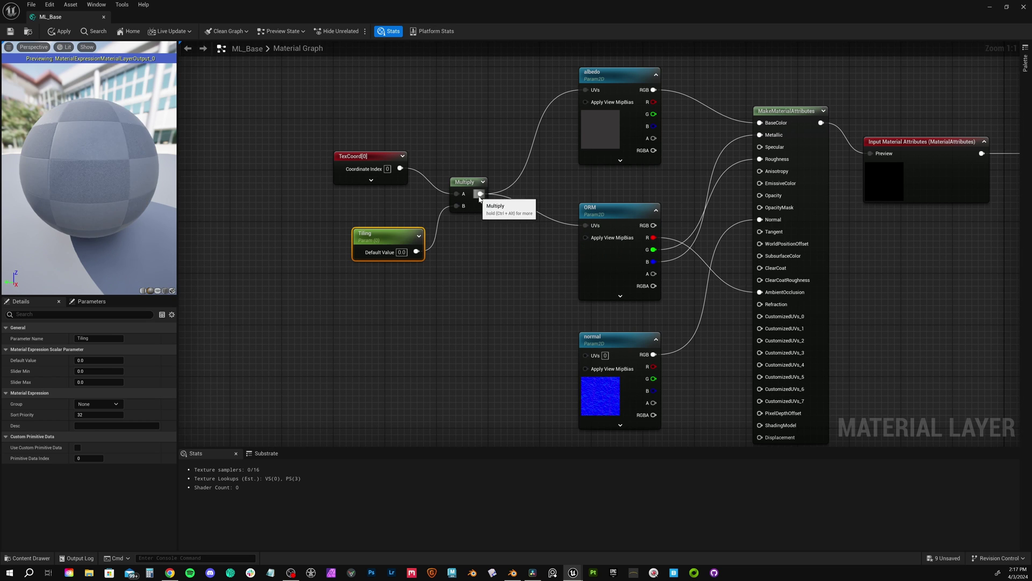
{"action": "scroll", "coordinate": [556, 292], "scroll_direction": "down", "scroll_amount": 2}
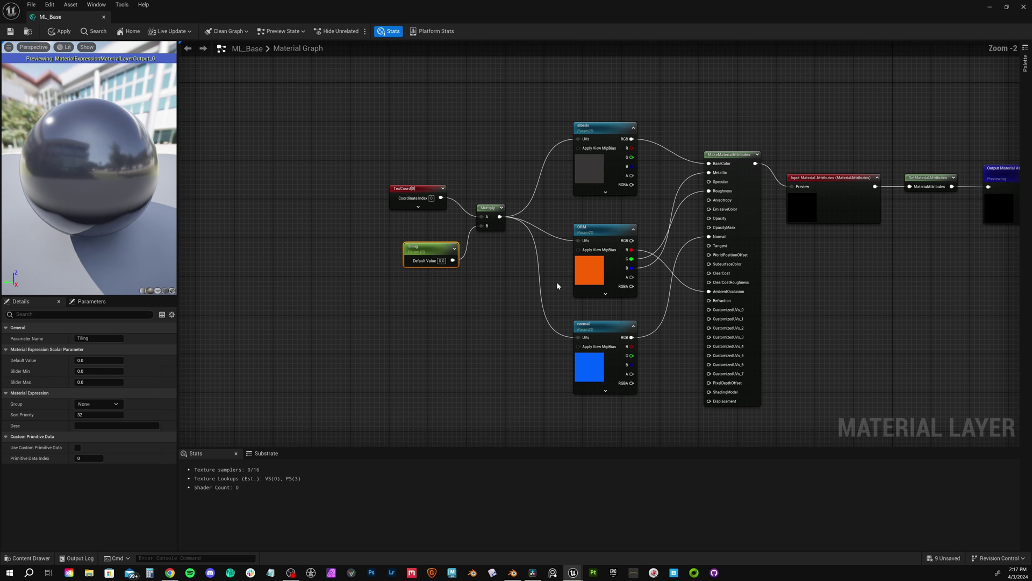
Move the Tiling parameter closer beneath TexCoord and set its default value to 1
{"action": "left_click_drag", "start_coordinate": [432, 244], "coordinate": [413, 235]}
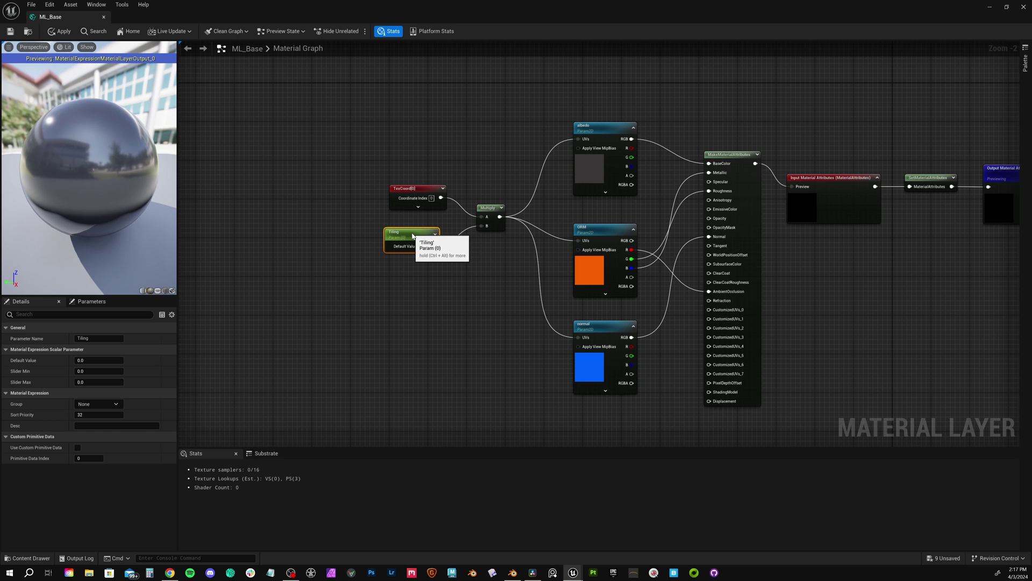
{"action": "left_click", "coordinate": [99, 360]}
{"action": "type", "text": "1"}
{"action": "key", "text": "Return"}
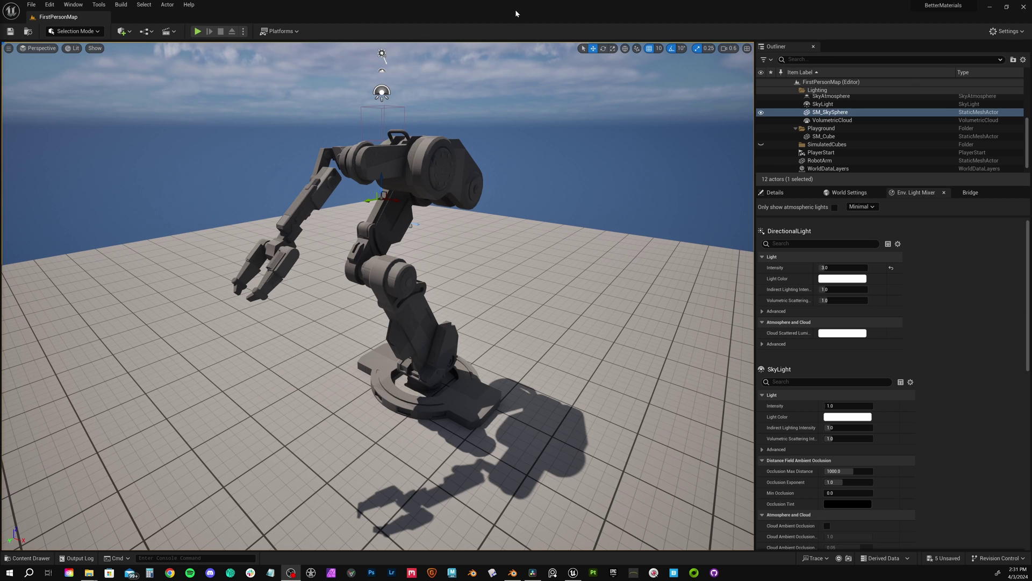
Create a layer instance of ML_Base in the RobotArm folder and name it ML_I_Rust
{"action": "key", "text": "ctrl+space"}
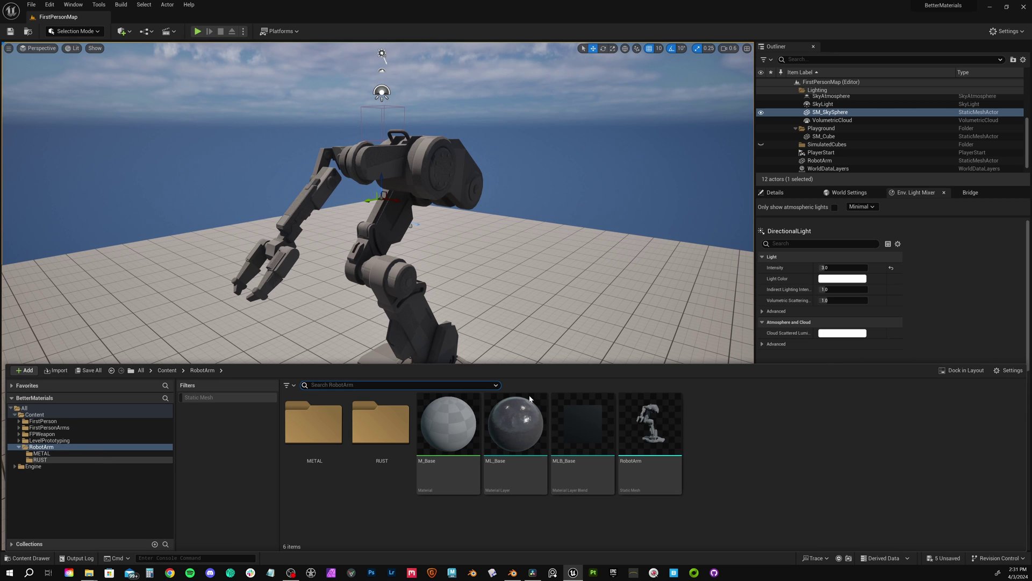
{"action": "right_click", "coordinate": [514, 433]}
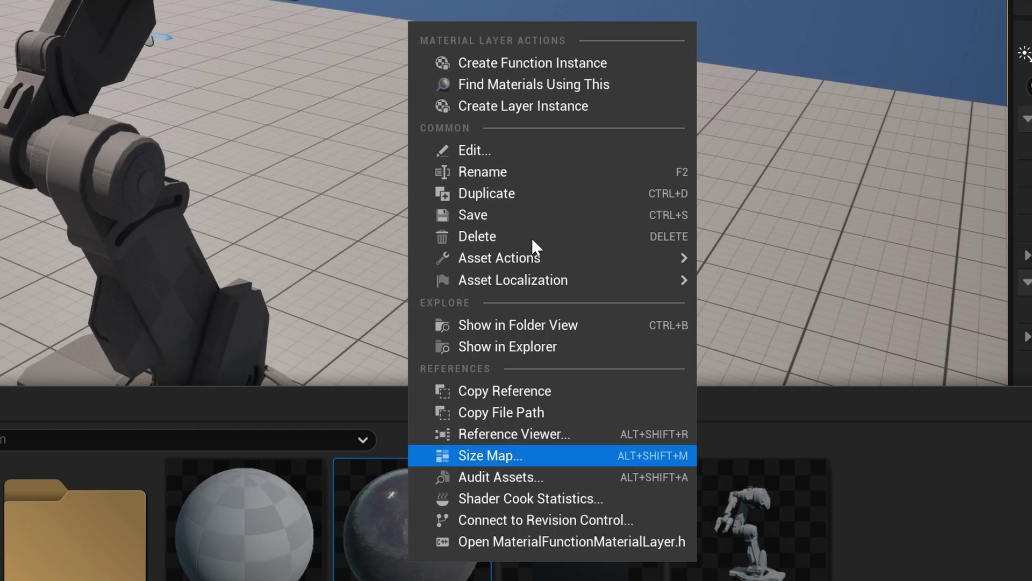
{"action": "left_click", "coordinate": [595, 106]}
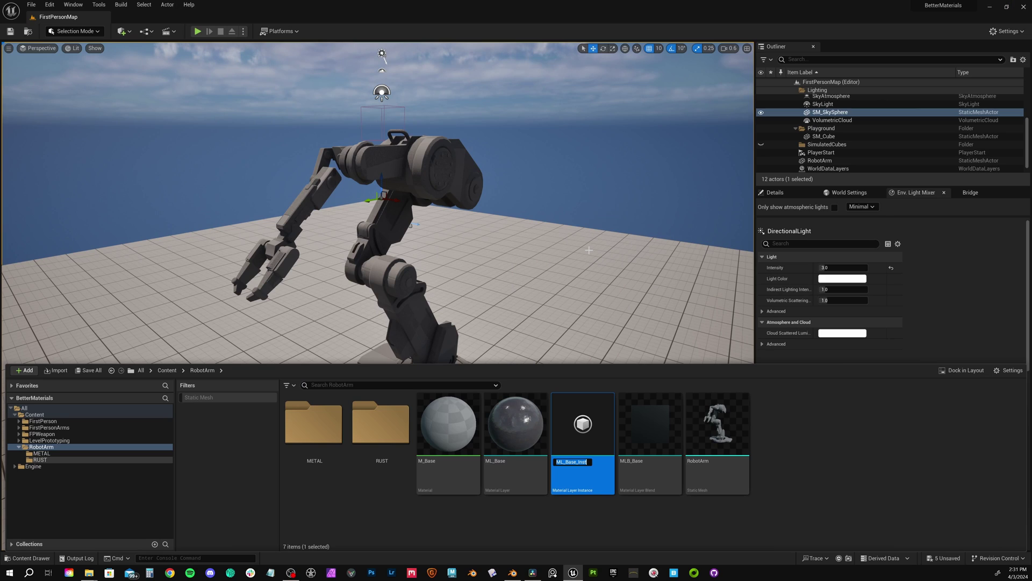
{"action": "type", "text": "ML"}
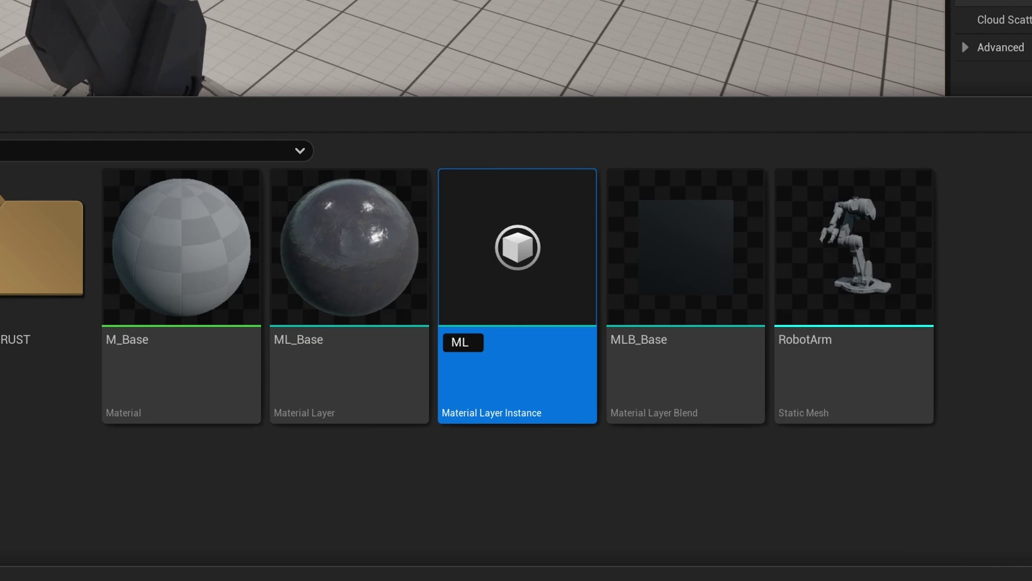
{"action": "type", "text": "_I_"}
{"action": "type", "text": "Rust"}
{"action": "key", "text": "Return"}
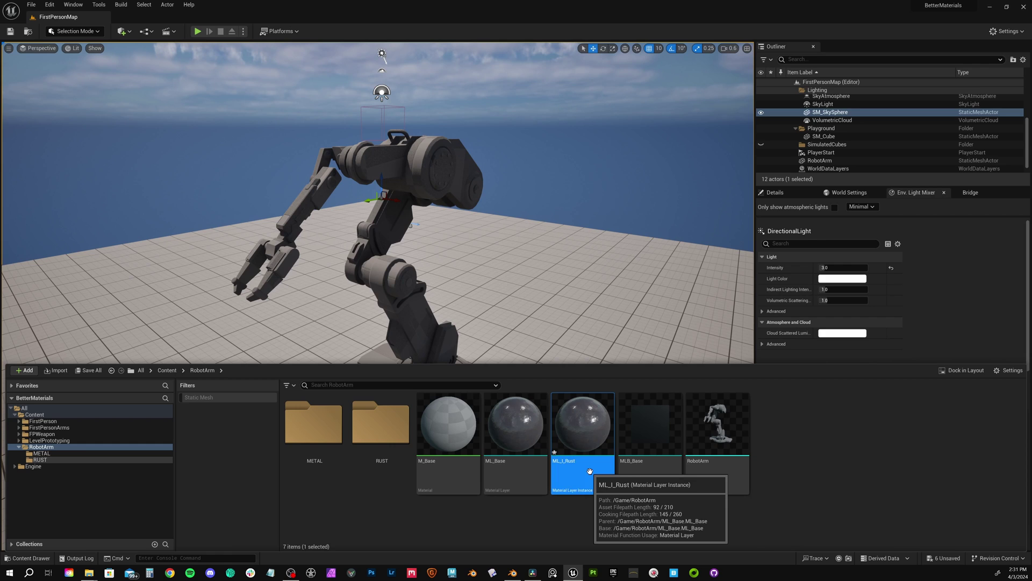
Open ML_I_Rust and override its albedo, normal and ORM parameters with the matching rust textures
{"action": "double_click", "coordinate": [589, 471]}
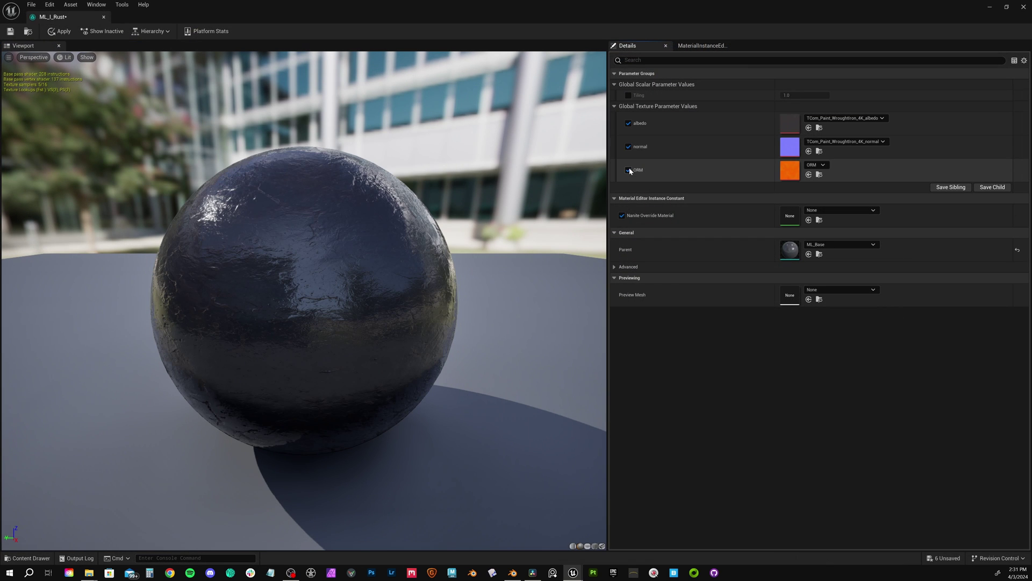
{"action": "key", "text": "ctrl+space"}
{"action": "left_click_drag", "start_coordinate": [380, 425], "coordinate": [791, 125]}
{"action": "left_click_drag", "start_coordinate": [516, 425], "coordinate": [790, 146]}
{"action": "left_click_drag", "start_coordinate": [314, 425], "coordinate": [790, 170]}
Override the Tiling value of ML_I_Rust, trying 10 and settling on 5
{"action": "left_click", "coordinate": [805, 95]}
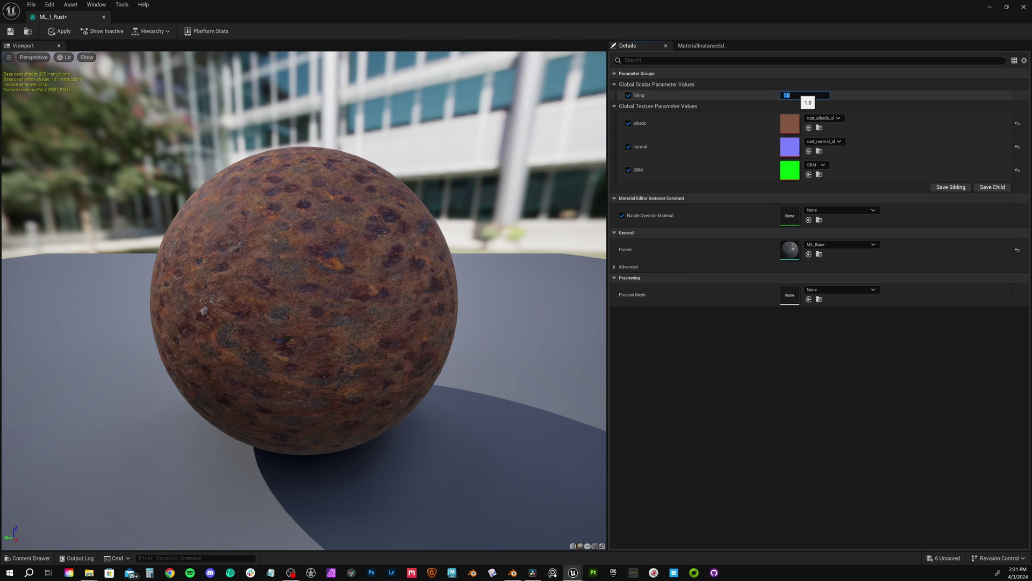
{"action": "type", "text": "10"}
{"action": "key", "text": "Return"}
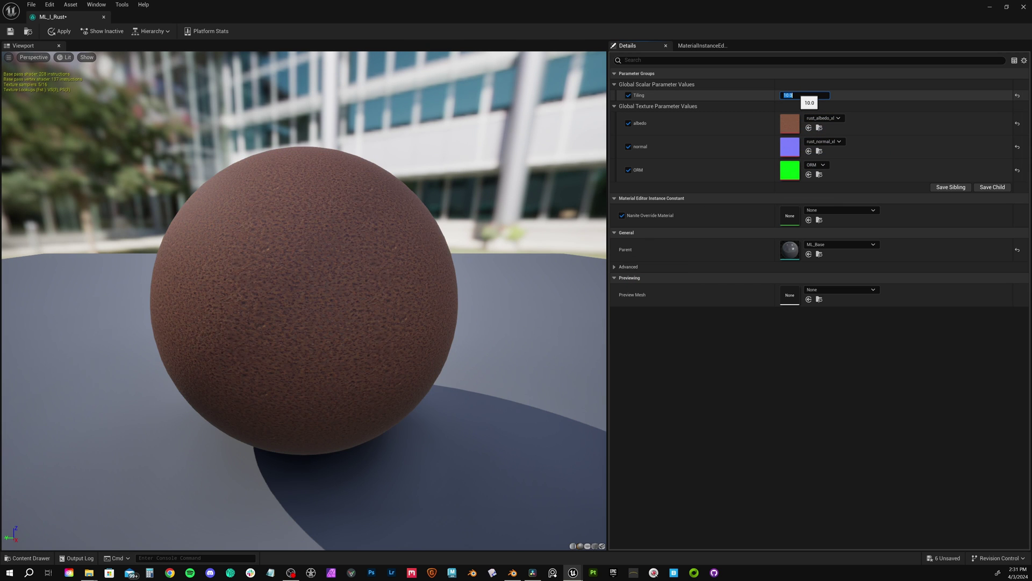
{"action": "type", "text": "5"}
{"action": "key", "text": "Return"}
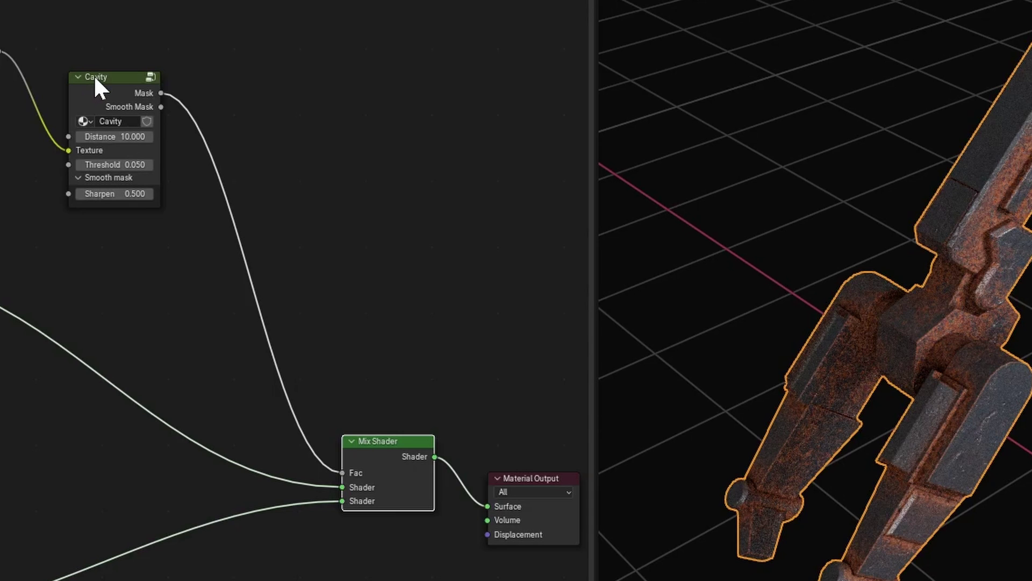
In Blender's shader editor, preview the Cavity node's Mask output and add an Image Texture node near it
{"action": "left_click", "coordinate": [218, 232], "text": "ctrl+shift"}
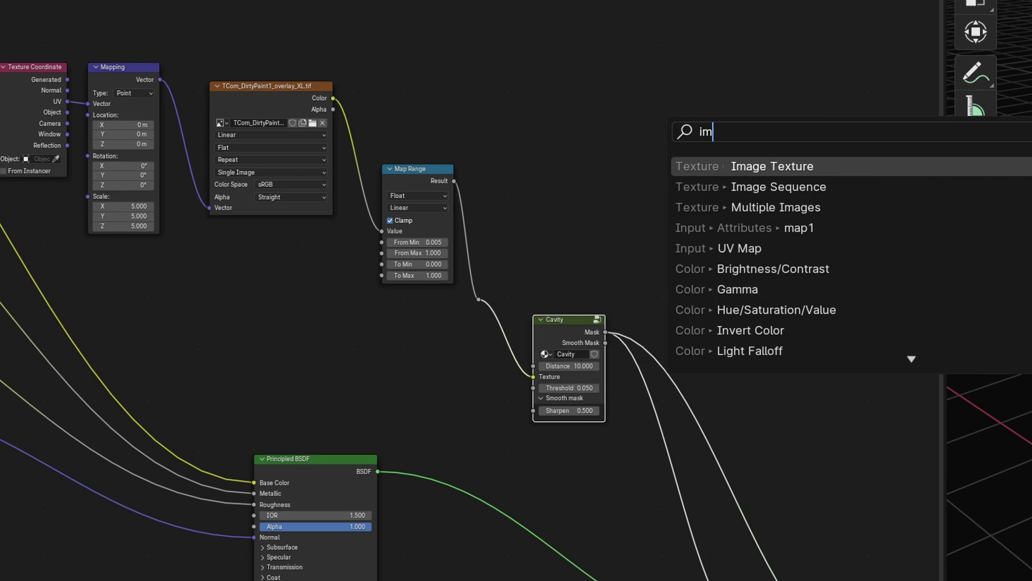
{"action": "key", "text": "Return"}
{"action": "left_click", "coordinate": [673, 168]}
{"action": "scroll", "coordinate": [772, 215], "scroll_direction": "up", "scroll_amount": 6}
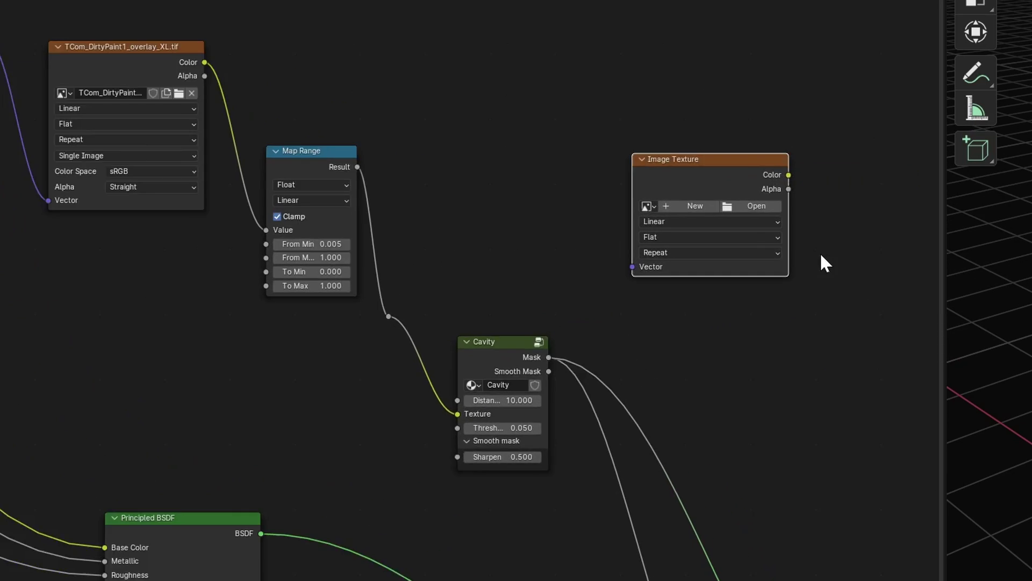
{"action": "left_click_drag", "start_coordinate": [671, 87], "coordinate": [516, 161]}
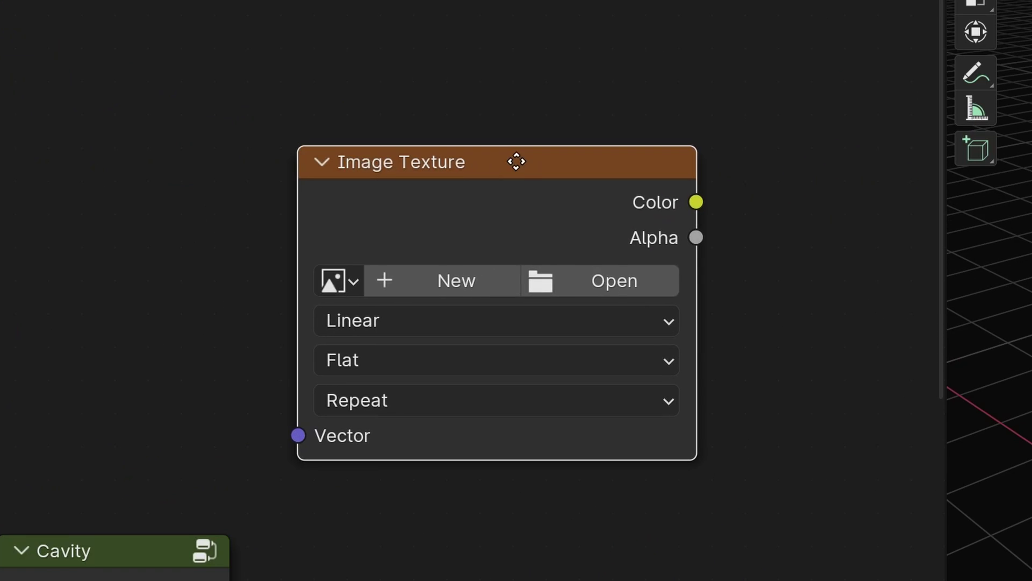
Create a new 4096 × 4096 px image named mask1 without alpha in the Image Texture node
{"action": "left_click", "coordinate": [491, 274]}
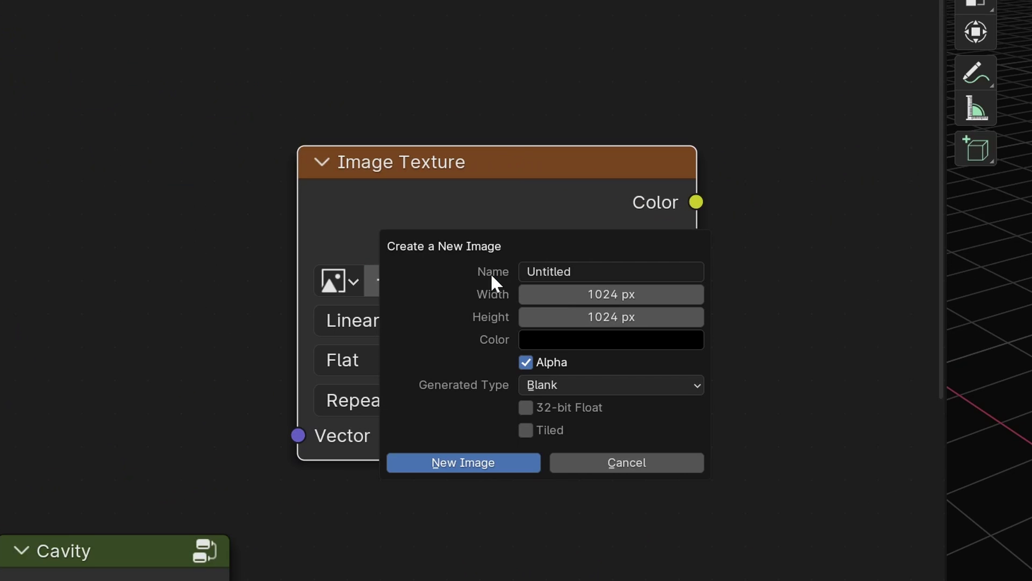
{"action": "left_click", "coordinate": [612, 294]}
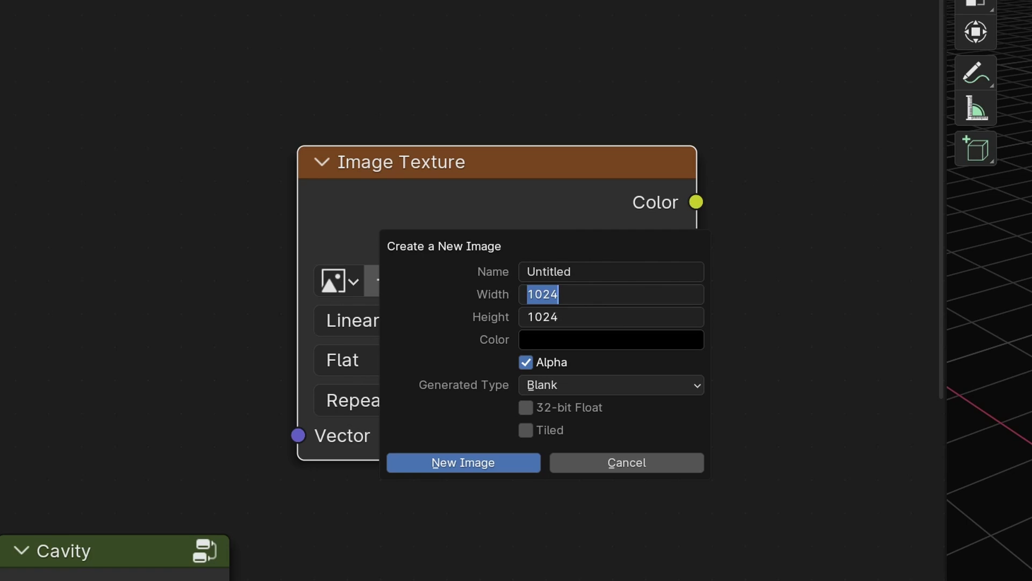
{"action": "type", "text": "4096"}
{"action": "key", "text": "Tab"}
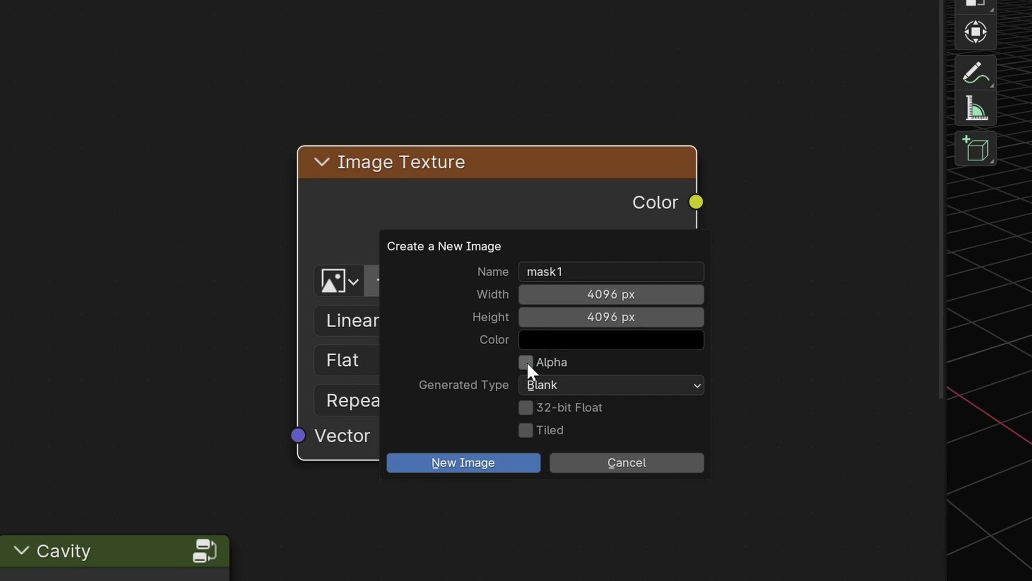
{"action": "left_click", "coordinate": [503, 462]}
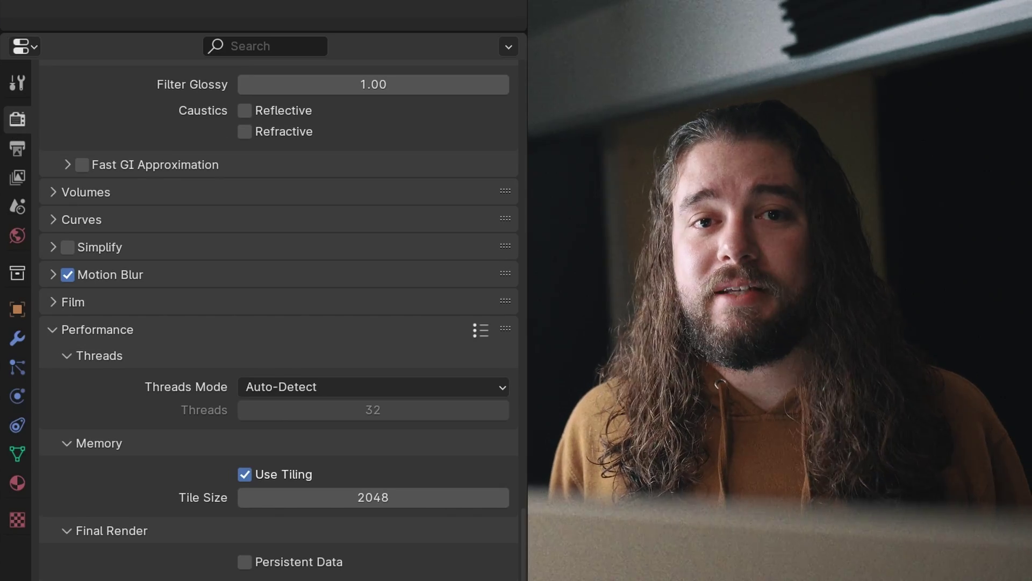
Set the Cycles bake type to Emit in the render properties
{"action": "scroll", "coordinate": [111, 546], "scroll_direction": "down", "scroll_amount": 8}
{"action": "scroll", "coordinate": [110, 524], "scroll_direction": "down", "scroll_amount": 4}
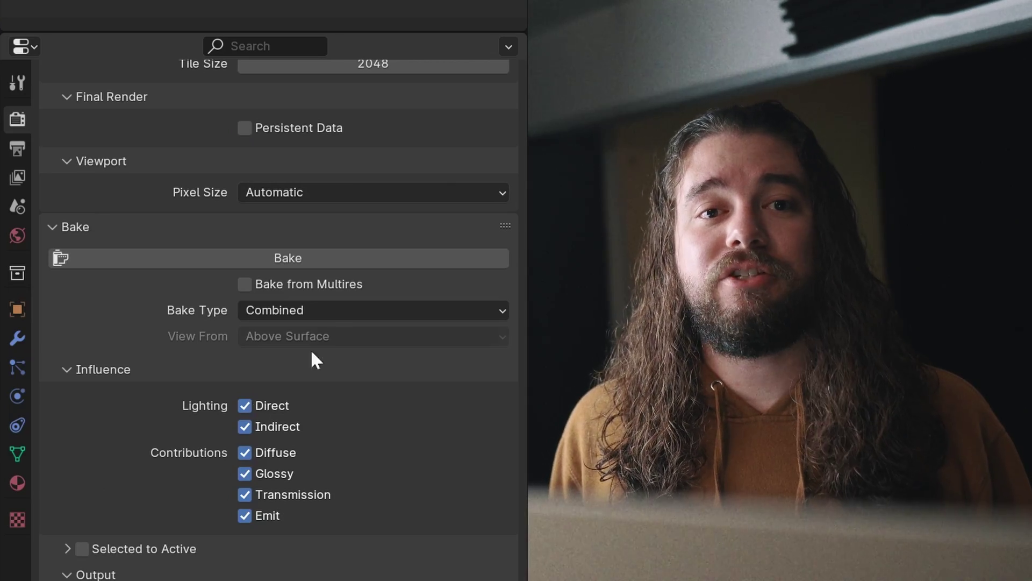
{"action": "left_click", "coordinate": [344, 311]}
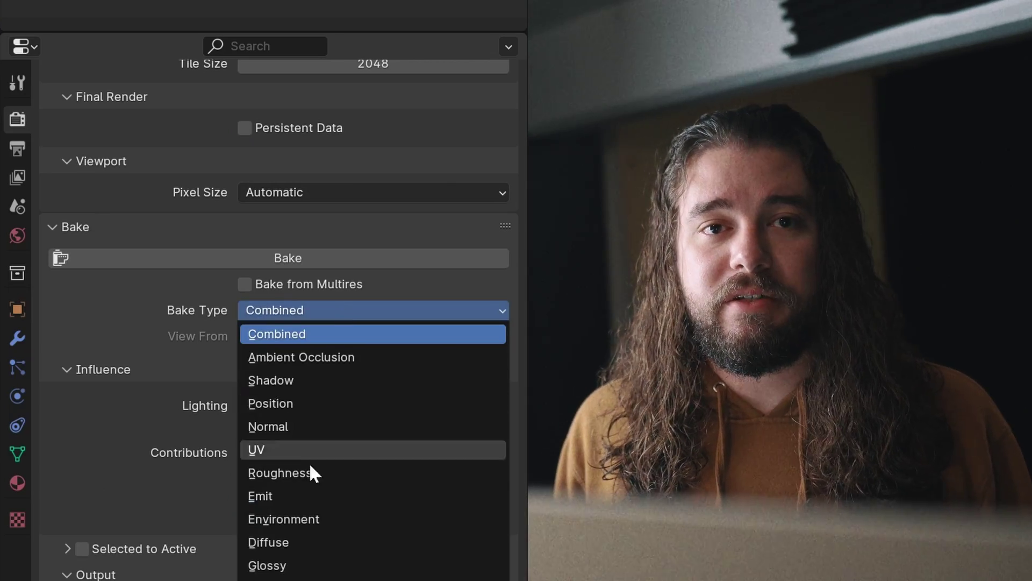
{"action": "left_click", "coordinate": [302, 496]}
Set the final render's Max Samples to 2048
{"action": "scroll", "coordinate": [301, 495], "scroll_direction": "up", "scroll_amount": 5}
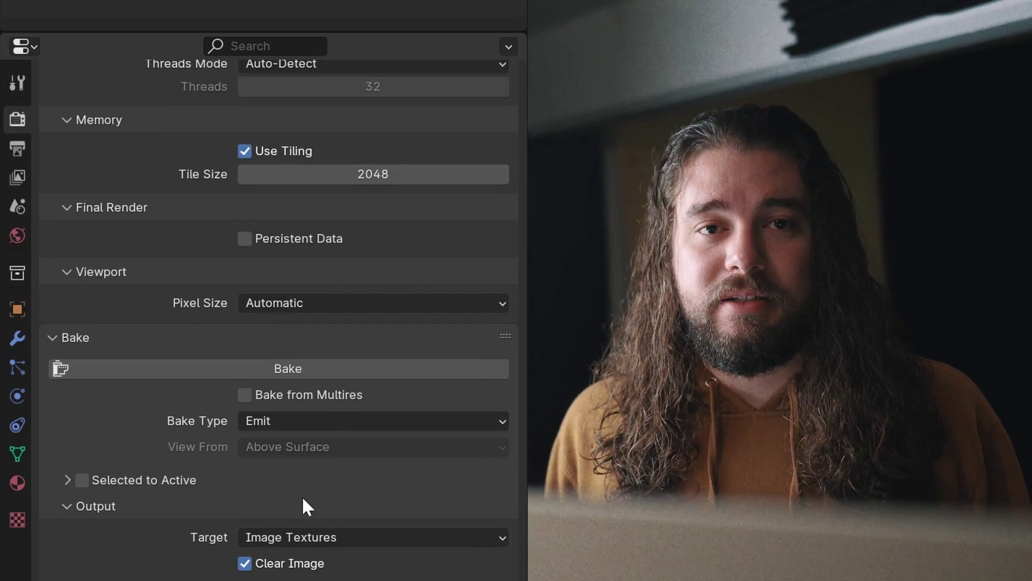
{"action": "scroll", "coordinate": [183, 538], "scroll_direction": "up", "scroll_amount": 20}
{"action": "scroll", "coordinate": [182, 535], "scroll_direction": "up", "scroll_amount": 20}
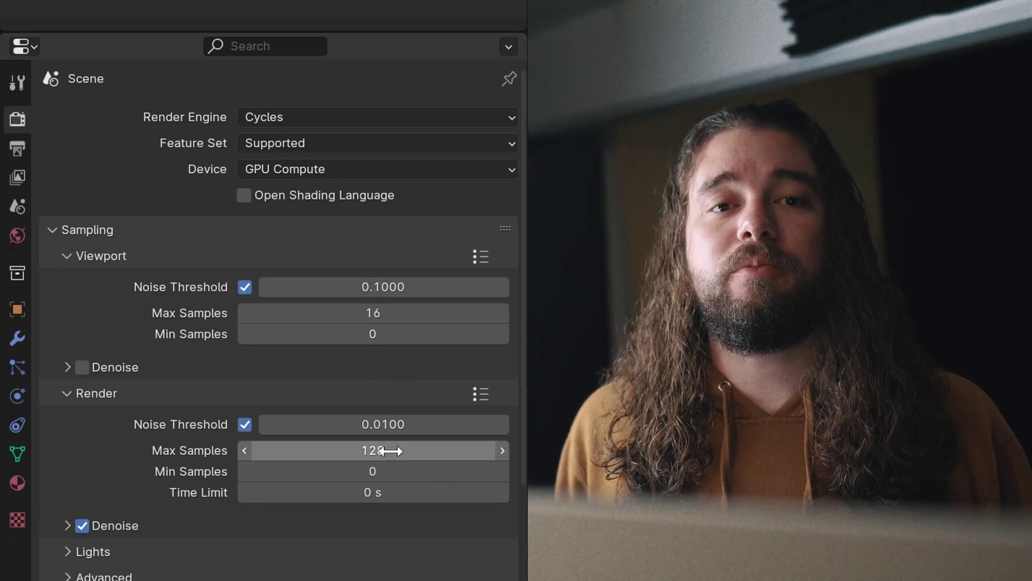
{"action": "left_click", "coordinate": [390, 450]}
{"action": "type", "text": "2048"}
{"action": "key", "text": "Return"}
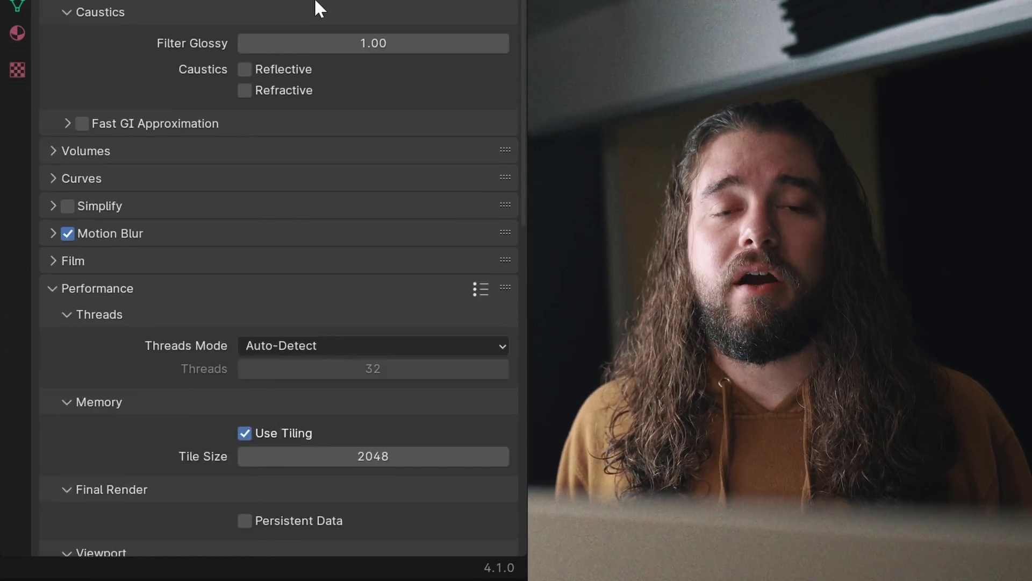
Set the colour management View Transform to Standard
{"action": "scroll", "coordinate": [320, 8], "scroll_direction": "down", "scroll_amount": 20}
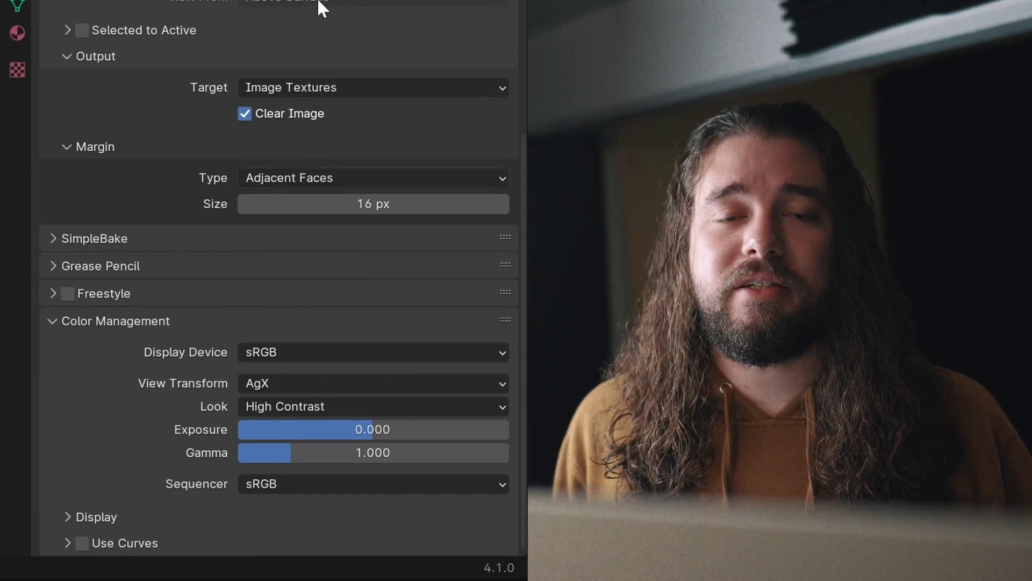
{"action": "left_click", "coordinate": [297, 384]}
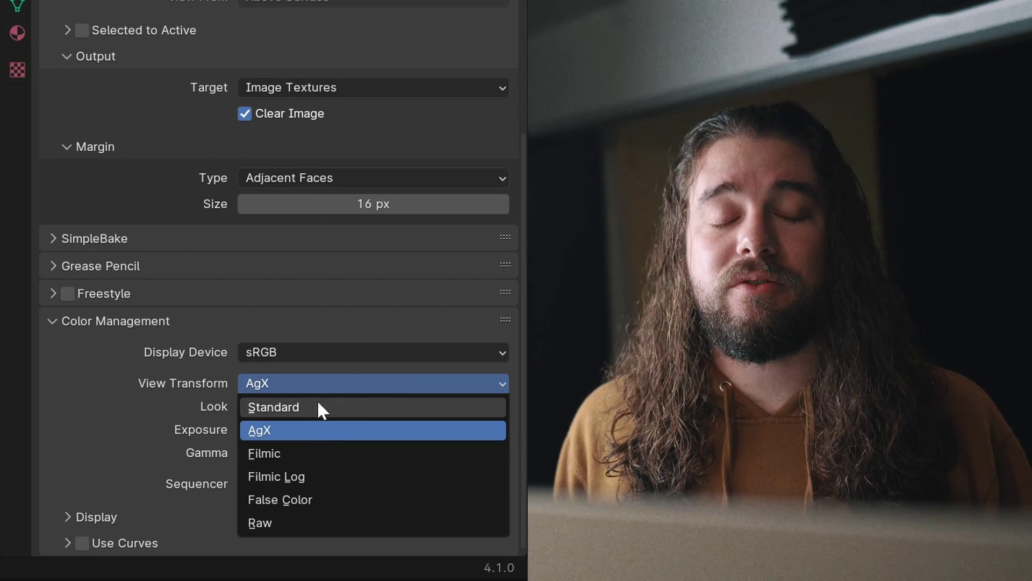
{"action": "left_click", "coordinate": [337, 412]}
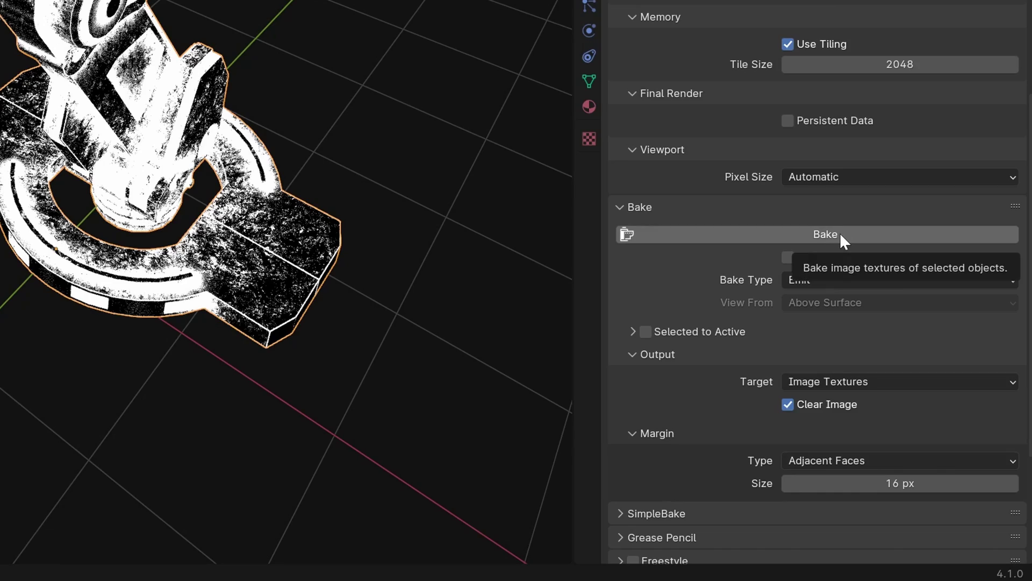
Bake the cavity mask into the mask1 image and display mask1 in an Image Editor in place of the shader nodes
{"action": "left_click", "coordinate": [840, 235]}
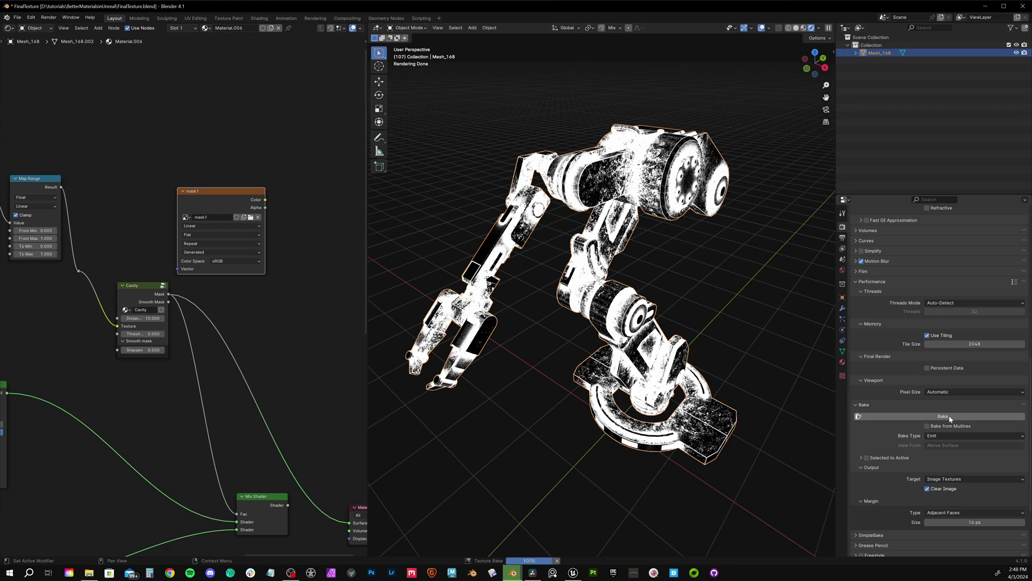
{"action": "key", "text": "shift+F10"}
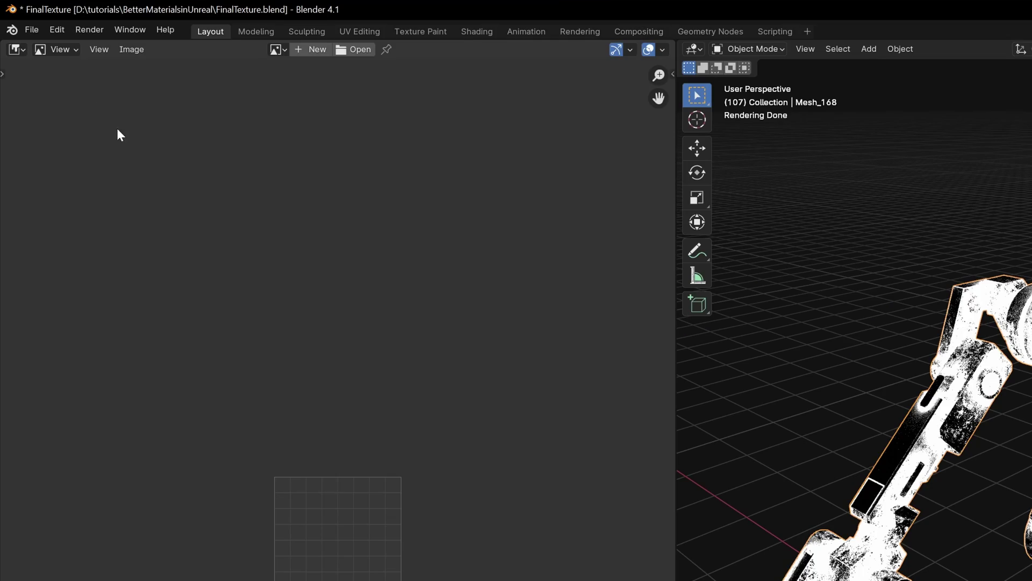
{"action": "left_click", "coordinate": [277, 49]}
{"action": "left_click", "coordinate": [313, 87]}
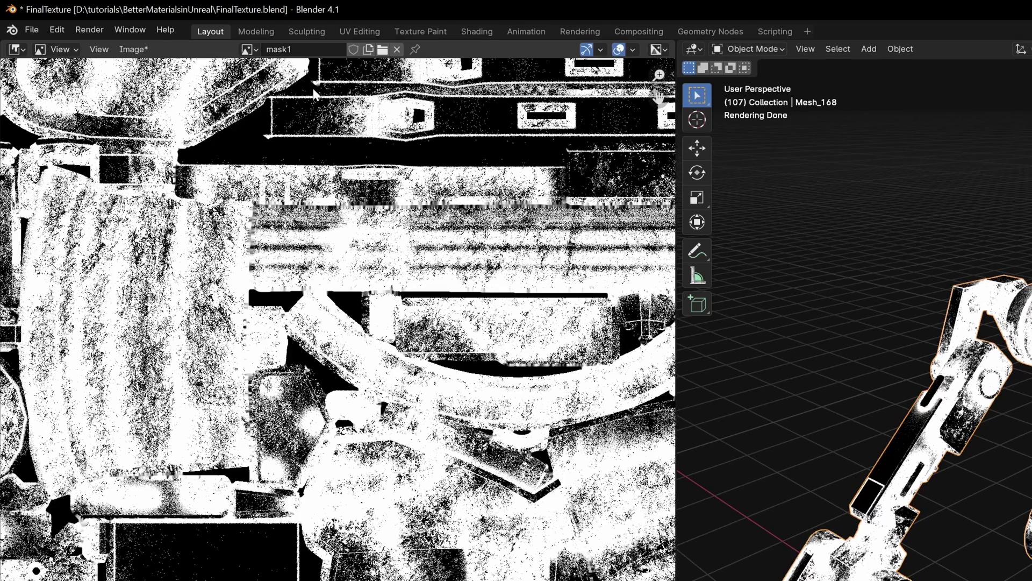
Save the baked image as mask1.png in the masks folder, as an RGB PNG with 16-bit colour depth
{"action": "left_click", "coordinate": [131, 49]}
{"action": "left_click", "coordinate": [180, 212]}
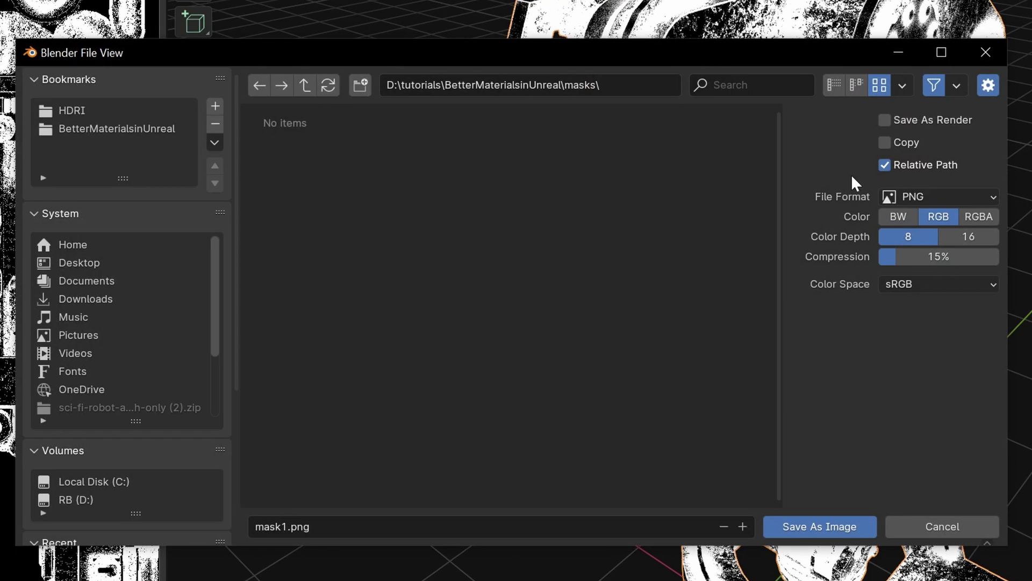
{"action": "left_click", "coordinate": [970, 238]}
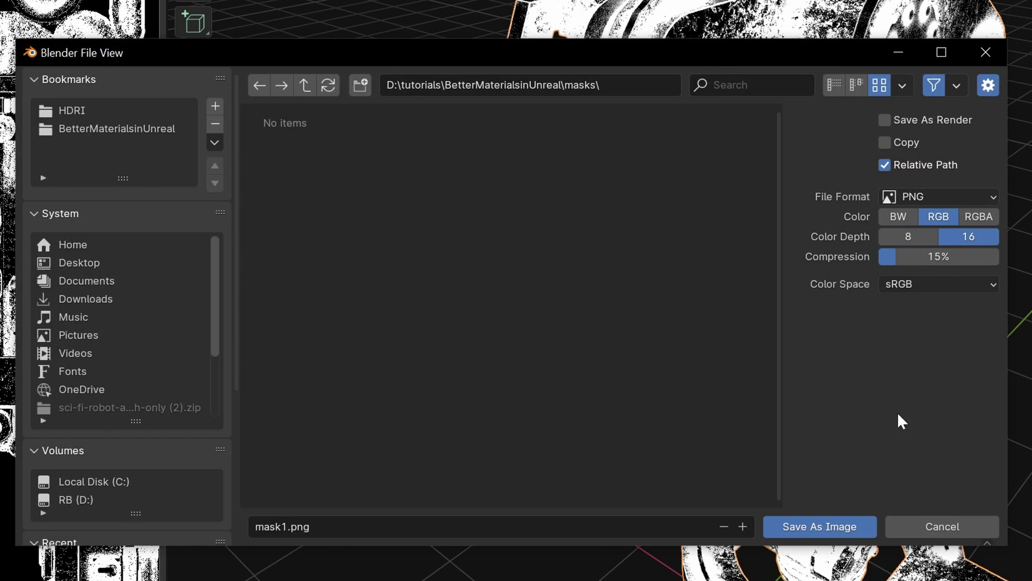
{"action": "left_click", "coordinate": [840, 524]}
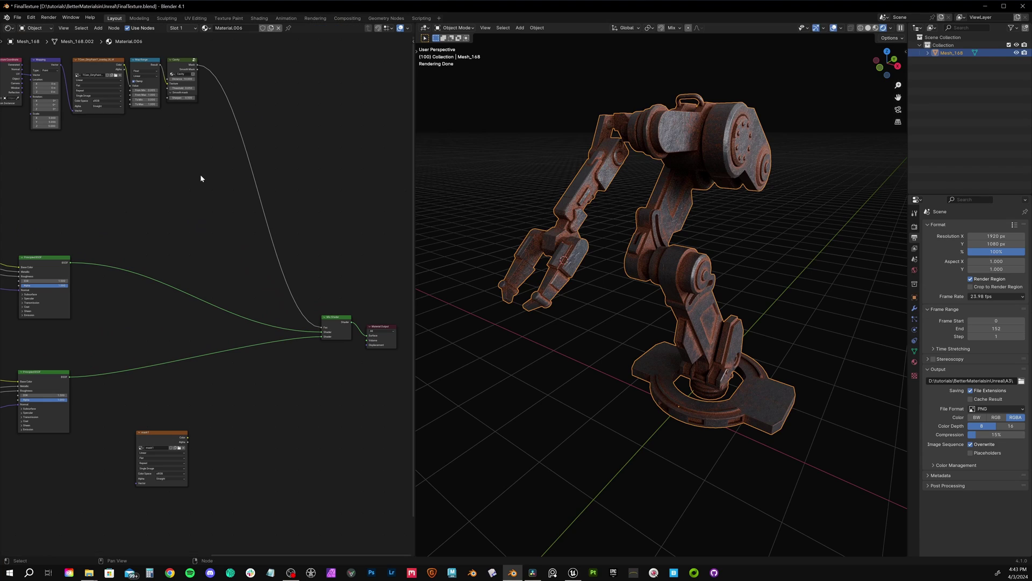
Add a Fluent Edges mask to the robot arm's shader node tree
{"action": "key", "text": "shift+a"}
{"action": "key", "text": "Escape"}
{"action": "key", "text": "shift+f"}
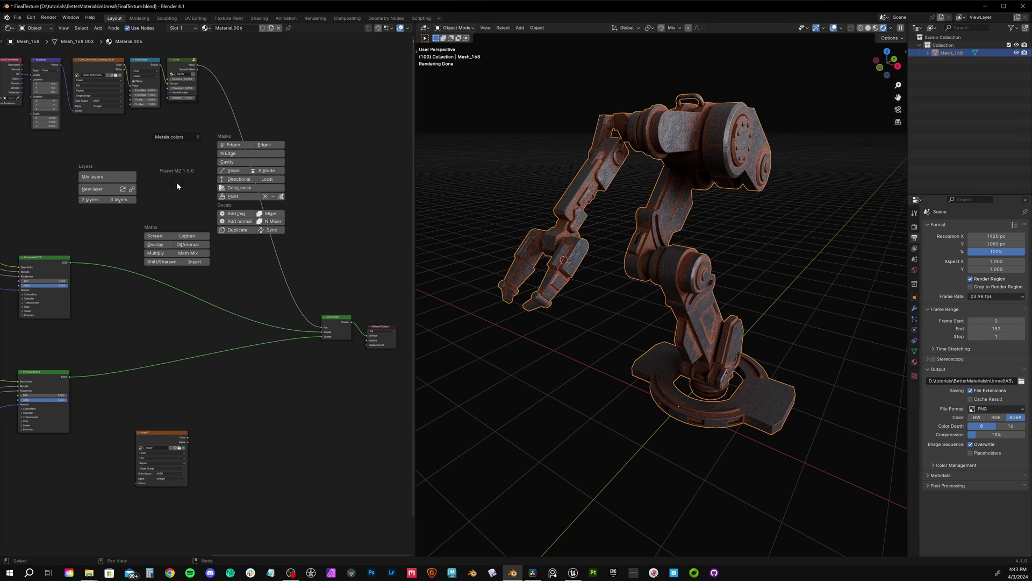
{"action": "left_click", "coordinate": [264, 145]}
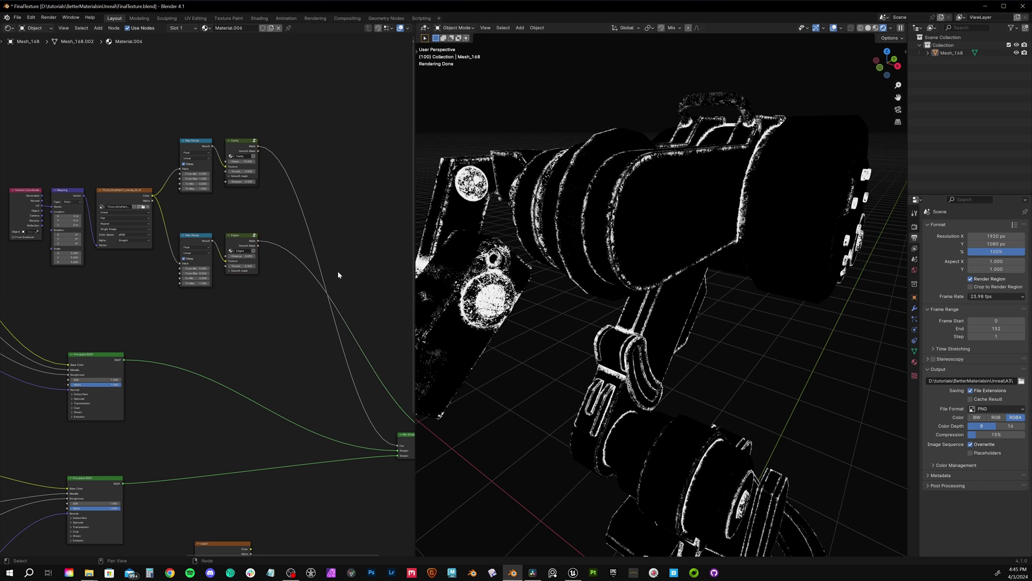
Add a Geometry node and place it below the Edges mask node
{"action": "middle_click_drag", "start_coordinate": [338, 272], "coordinate": [252, 214]}
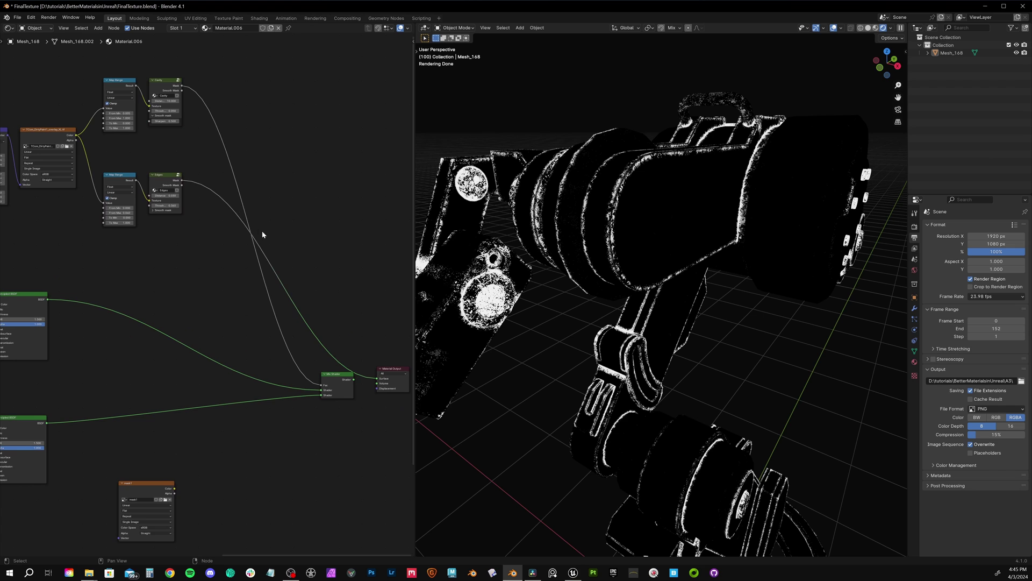
{"action": "scroll", "coordinate": [263, 234], "scroll_direction": "up", "scroll_amount": 2}
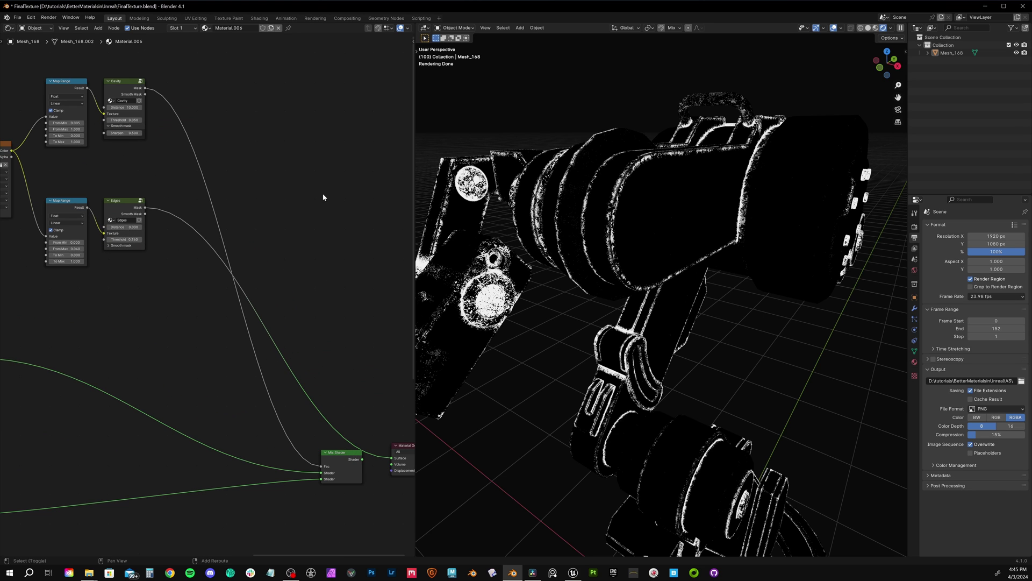
{"action": "key", "text": "shift+a"}
{"action": "type", "text": "ge"}
{"action": "key", "text": "Return"}
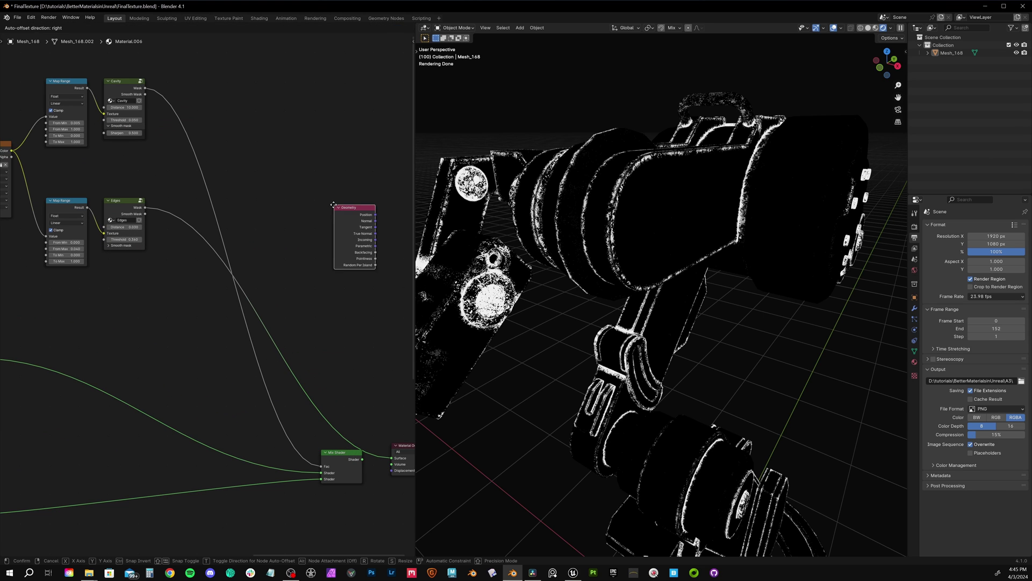
{"action": "left_click", "coordinate": [118, 302]}
Preview the Geometry node's outputs one after another on the model, up to Random Per Island
{"action": "scroll", "coordinate": [118, 301], "scroll_direction": "up", "scroll_amount": 4}
{"action": "left_click", "coordinate": [150, 270], "text": "ctrl+shift"}
{"action": "left_click", "coordinate": [149, 270], "text": "ctrl+shift"}
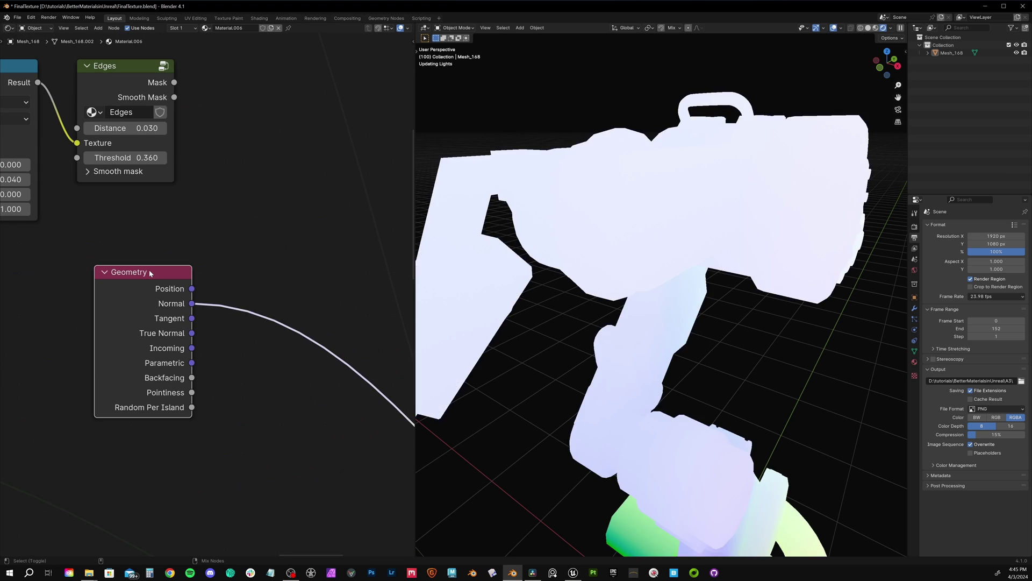
{"action": "left_click", "coordinate": [150, 270], "text": "ctrl+shift"}
{"action": "left_click", "coordinate": [150, 270], "text": "ctrl+shift"}
{"action": "left_click", "coordinate": [149, 270], "text": "ctrl+shift"}
{"action": "left_click", "coordinate": [150, 271], "text": "ctrl+shift"}
{"action": "left_click", "coordinate": [149, 271], "text": "ctrl+shift"}
{"action": "left_click", "coordinate": [149, 270], "text": "ctrl+shift"}
{"action": "left_click", "coordinate": [149, 270], "text": "ctrl+shift"}
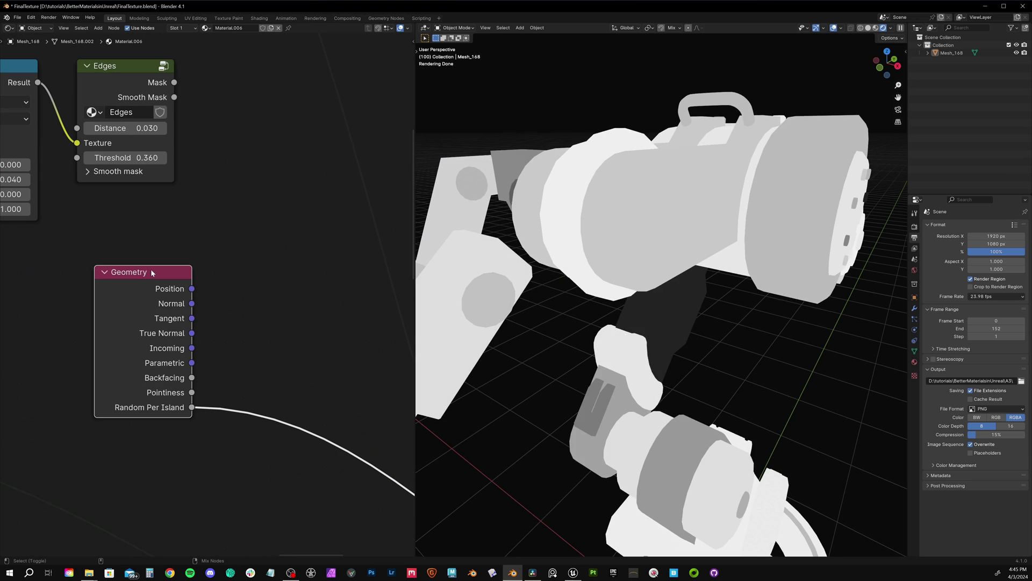
Add a Combine Color node beside the mask nodes and preview its Color output on the model
{"action": "scroll", "coordinate": [571, 219], "scroll_direction": "down", "scroll_amount": 5}
{"action": "middle_click_drag", "start_coordinate": [572, 219], "coordinate": [510, 230]}
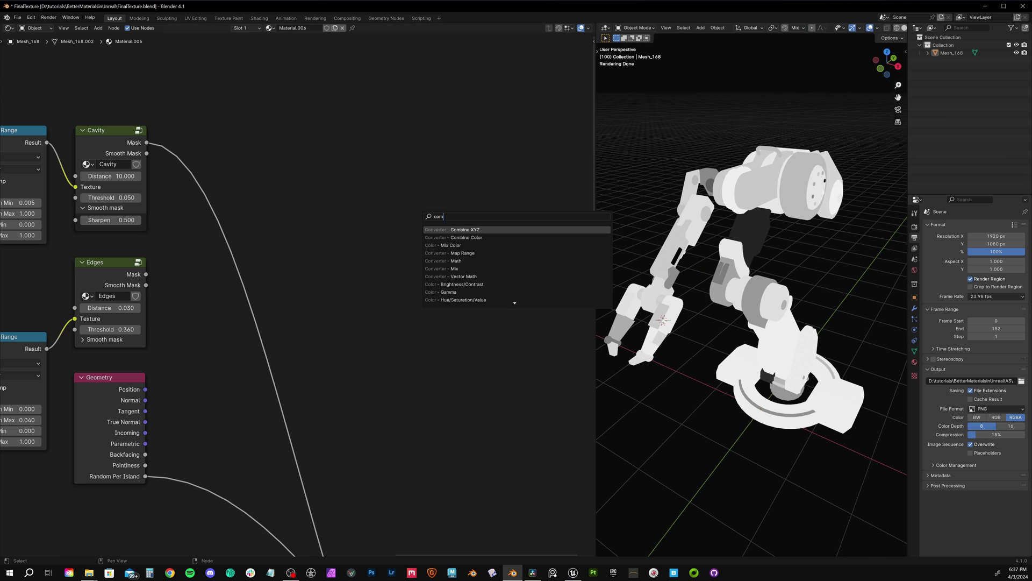
{"action": "type", "text": "combine col"}
{"action": "key", "text": "Return"}
{"action": "left_click", "coordinate": [329, 188]}
{"action": "left_click", "coordinate": [329, 188], "text": "ctrl+shift"}
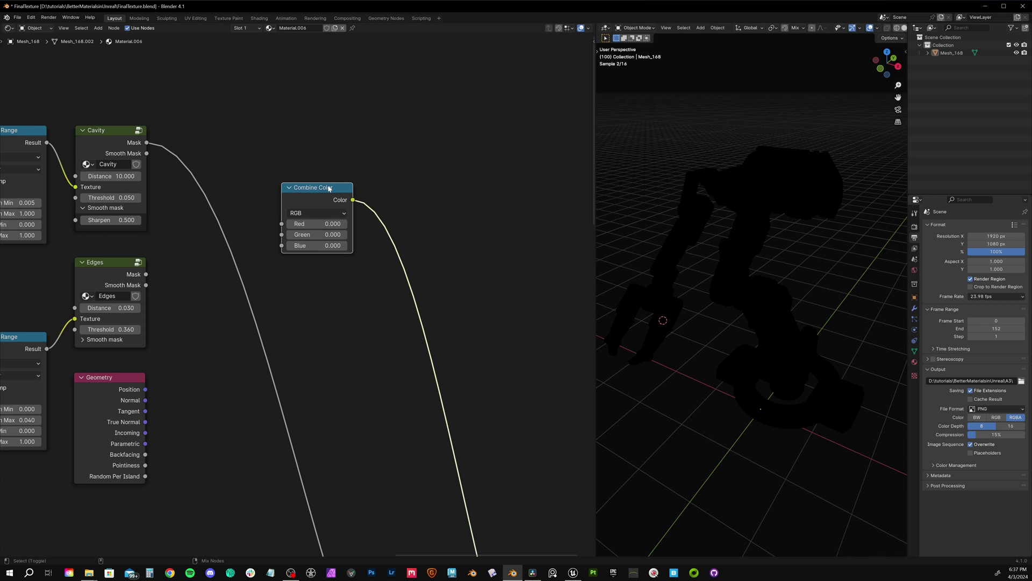
Connect the Cavity mask to Red, the Edges mask to Green and Random Per Island to Blue on the Combine Color node
{"action": "left_click_drag", "start_coordinate": [147, 143], "coordinate": [258, 192]}
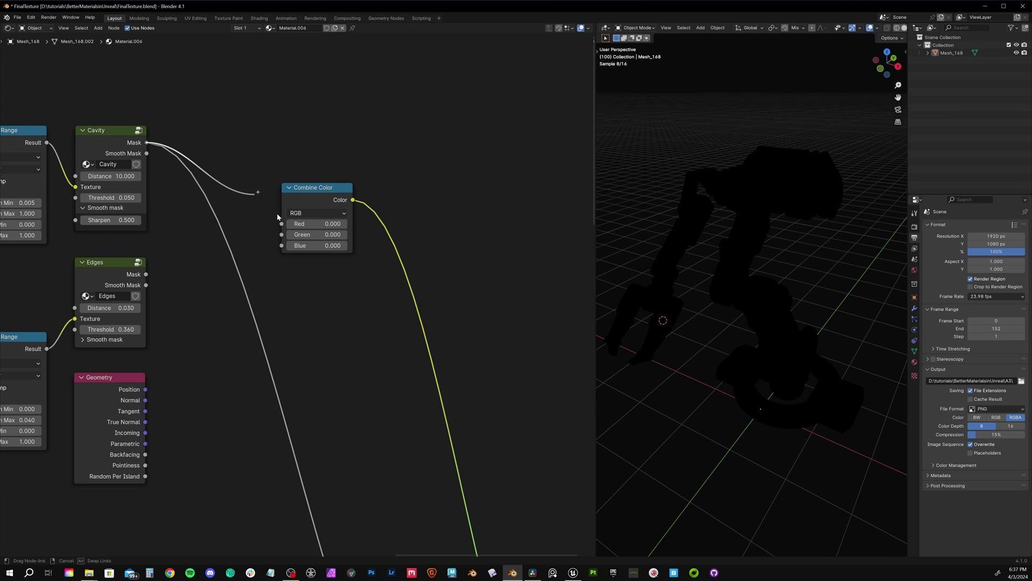
{"action": "left_click_drag", "start_coordinate": [280, 225], "coordinate": [281, 226]}
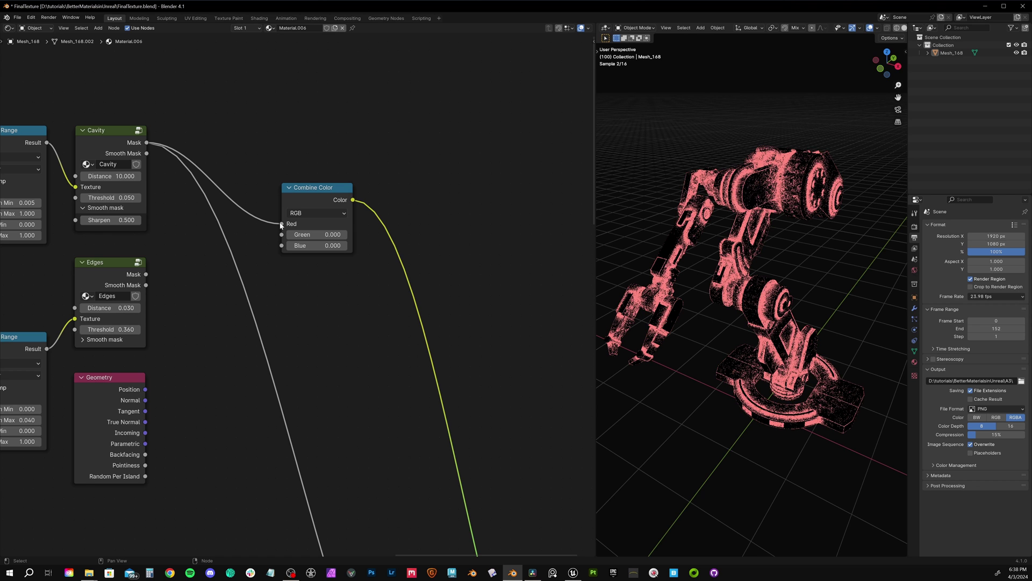
{"action": "left_click_drag", "start_coordinate": [147, 275], "coordinate": [206, 262]}
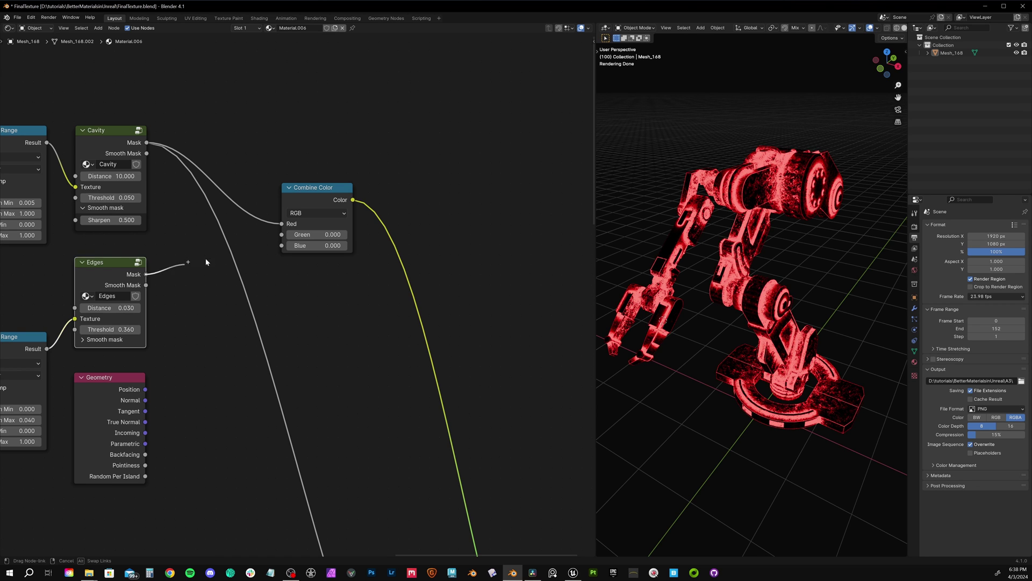
{"action": "left_click_drag", "start_coordinate": [279, 240], "coordinate": [278, 240]}
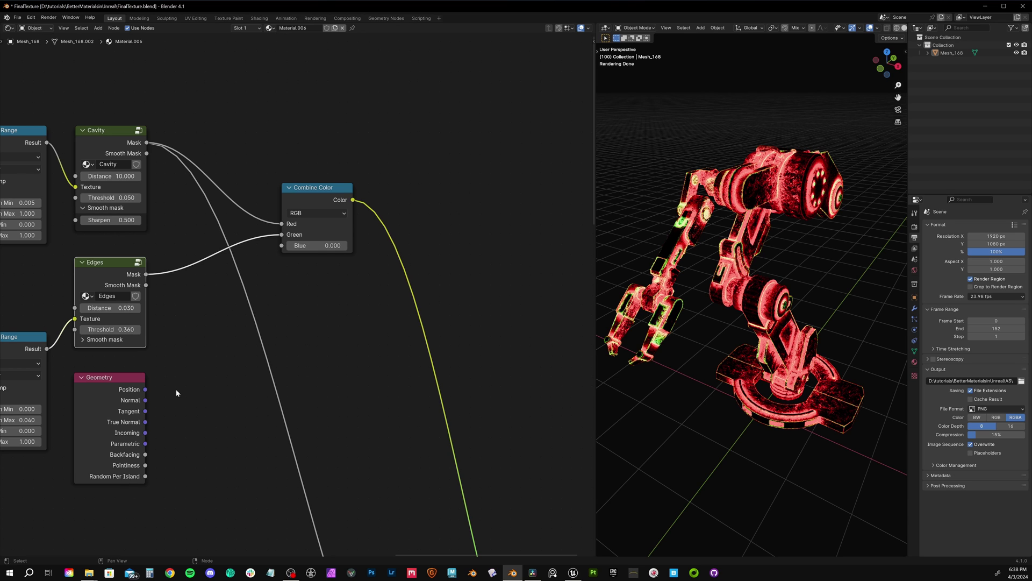
{"action": "left_click_drag", "start_coordinate": [145, 477], "coordinate": [281, 245]}
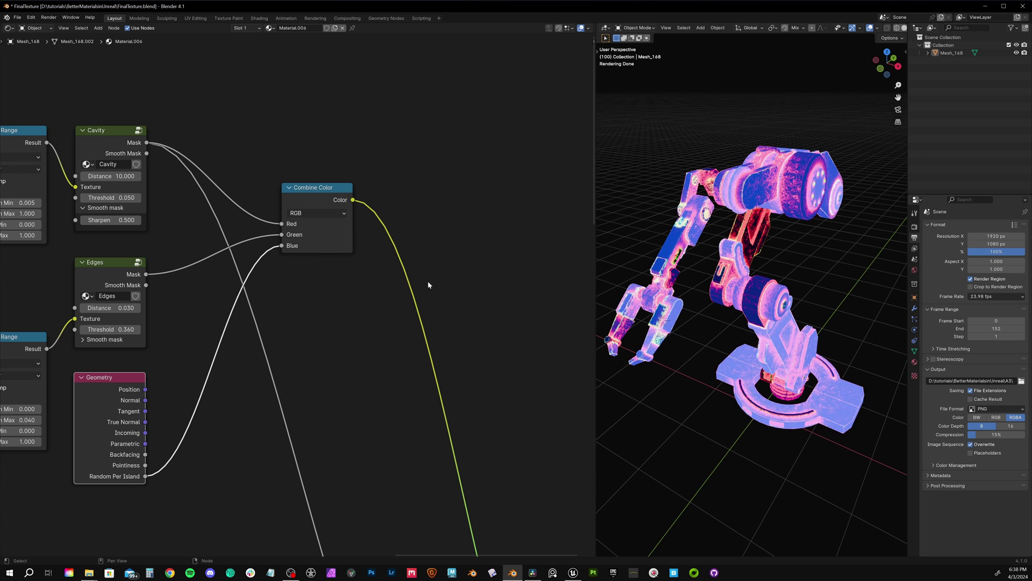
Bake the combined masks into the BlendMask_CP image and save it as BlendMask_CP.png in the masks folder
{"action": "left_click", "coordinate": [946, 319]}
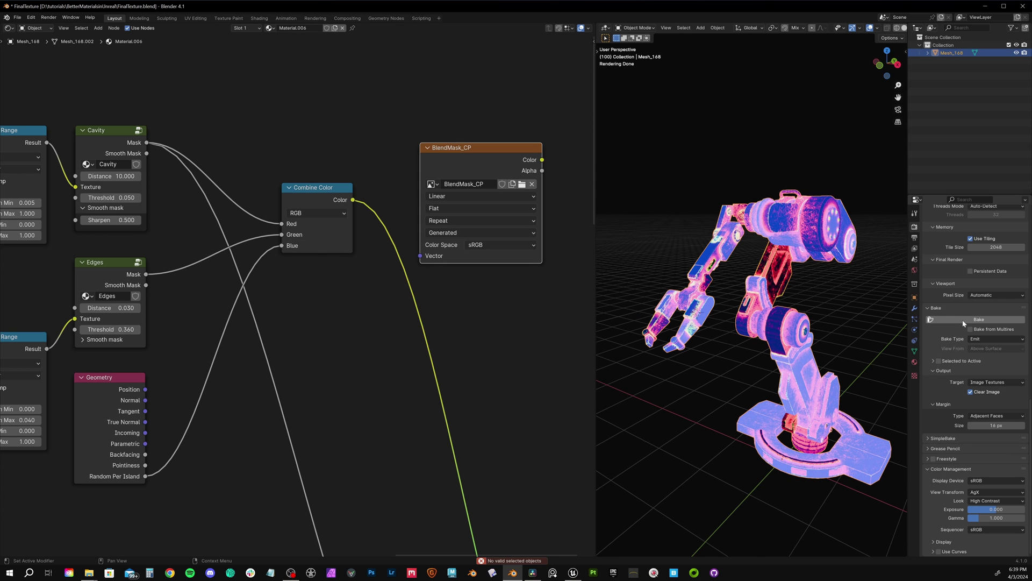
{"action": "left_click", "coordinate": [964, 322]}
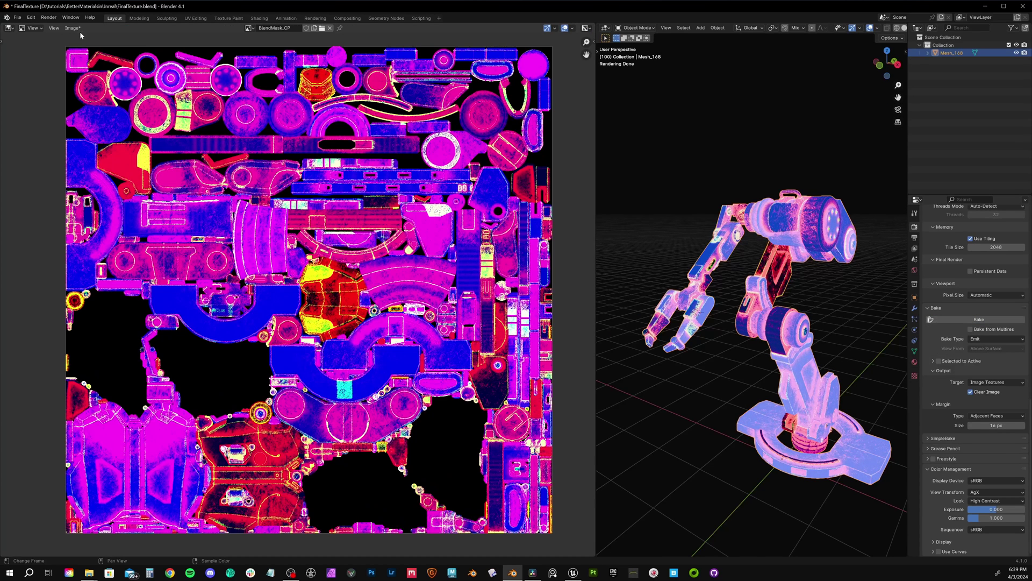
{"action": "left_click", "coordinate": [73, 28]}
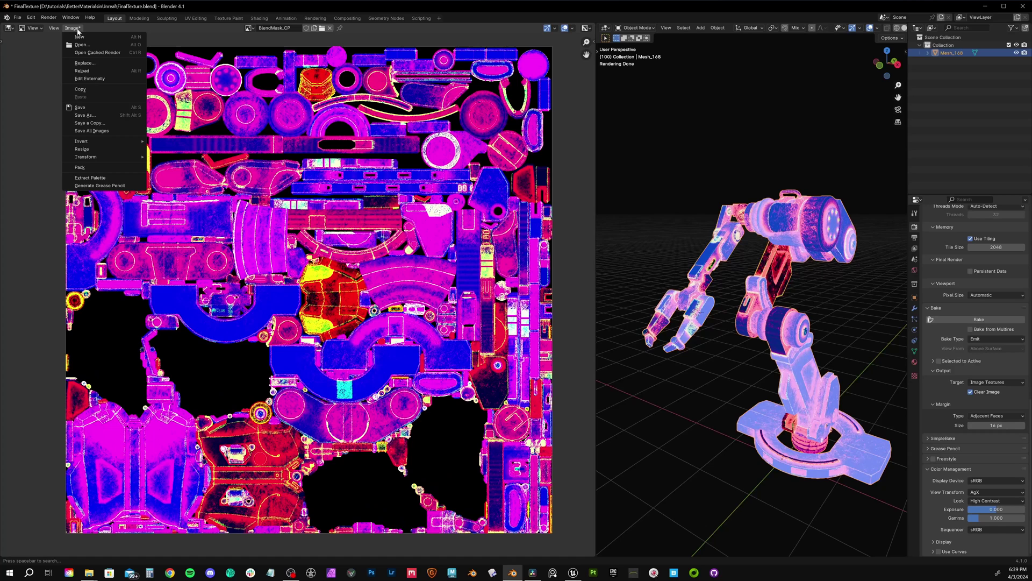
{"action": "left_click", "coordinate": [109, 115]}
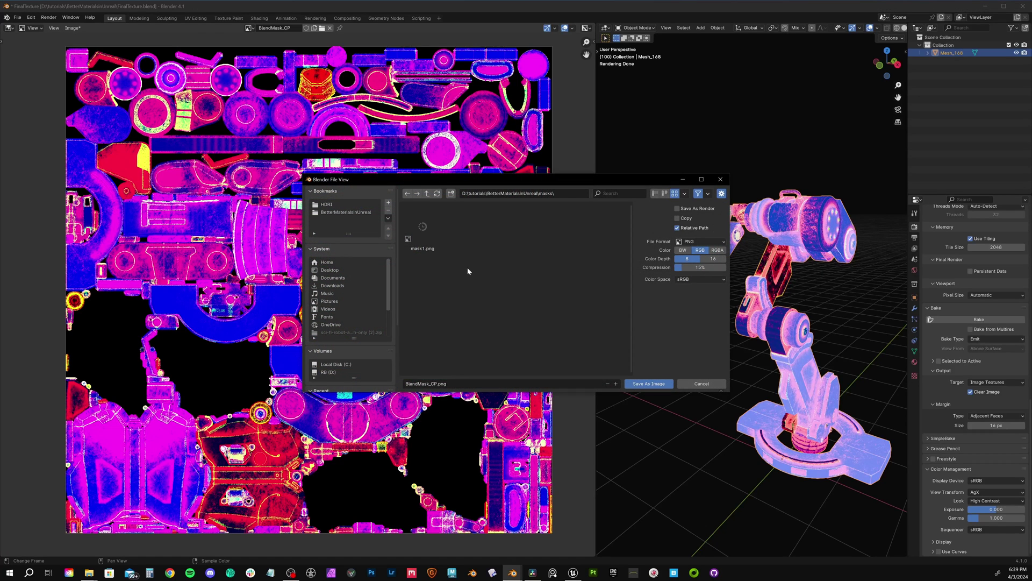
{"action": "left_click", "coordinate": [570, 194]}
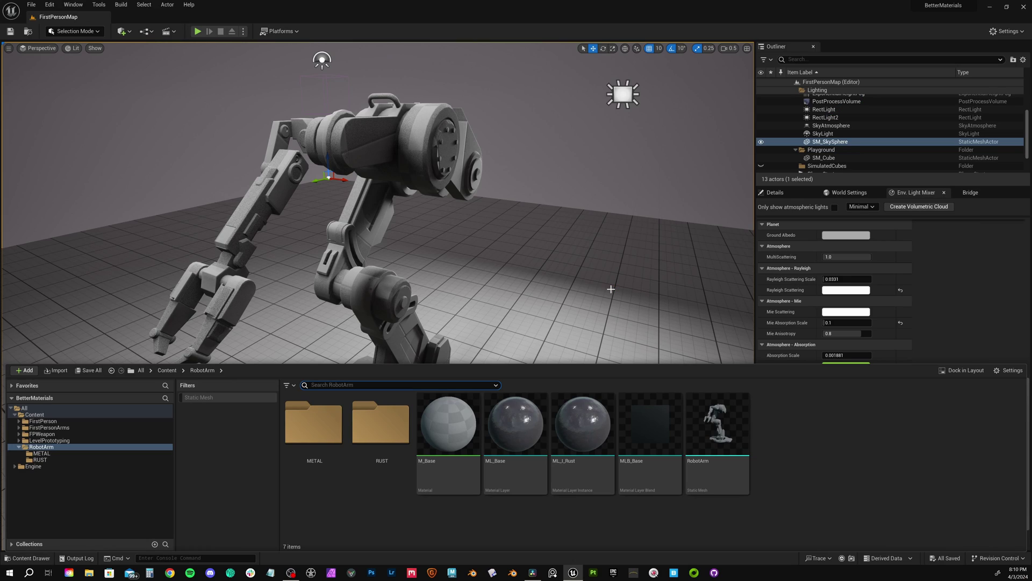
Switch to Unreal Engine and open the MLB_Base material layer blend from the RobotArm folder
{"action": "double_click", "coordinate": [653, 430]}
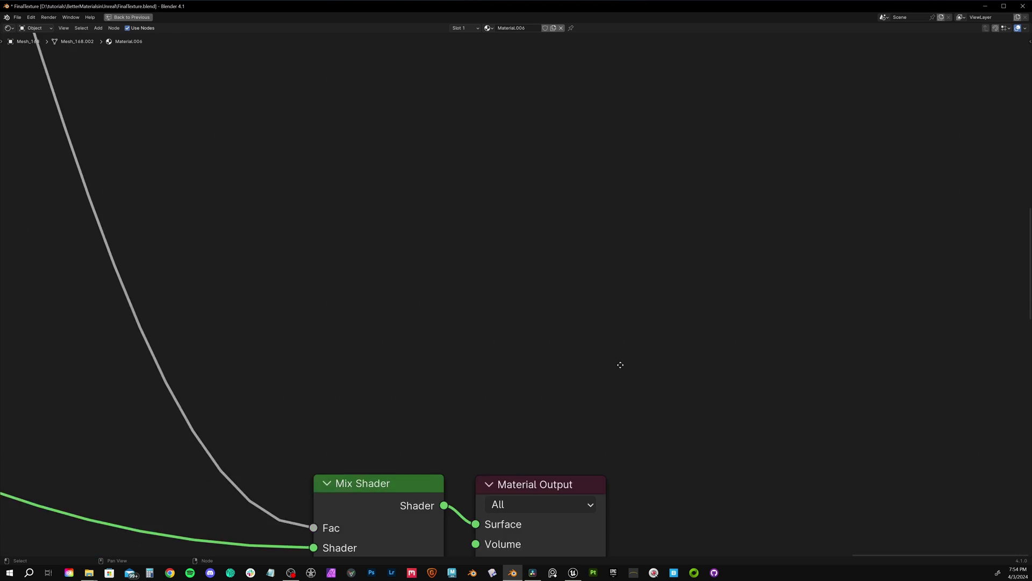
{"action": "middle_click_drag", "start_coordinate": [620, 362], "coordinate": [629, 132]}
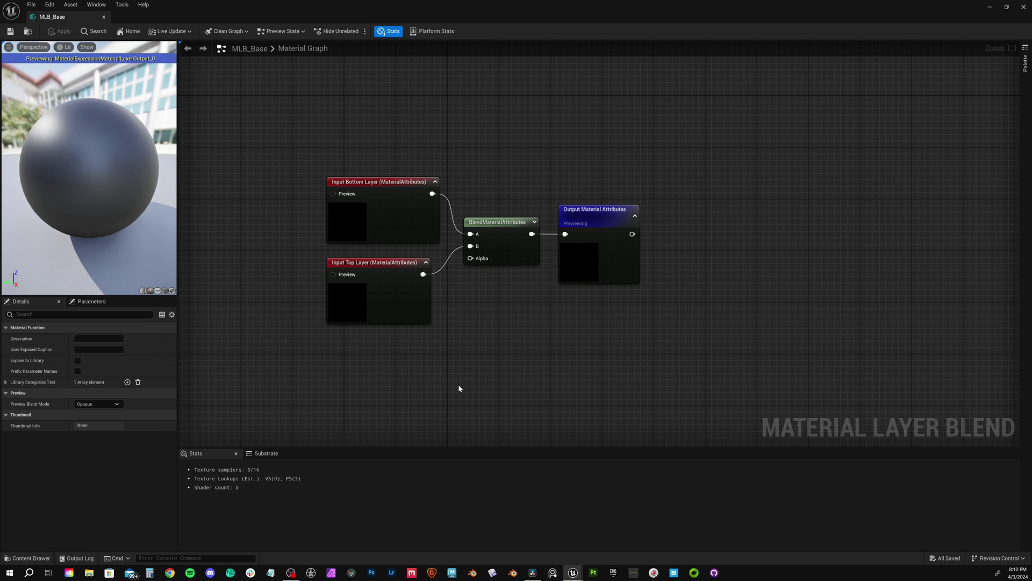
Place the BlendMask_CP texture in the graph and feed it through a channel mask parameter named Mask into BlendMaterialAttributes' Alpha
{"action": "key", "text": "ctrl+space"}
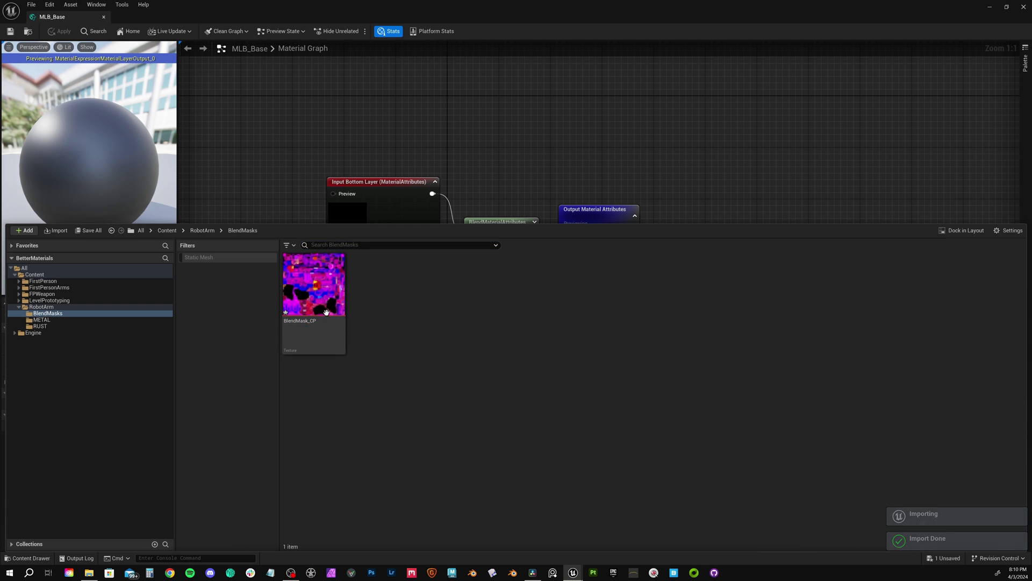
{"action": "left_click_drag", "start_coordinate": [315, 296], "coordinate": [263, 200]}
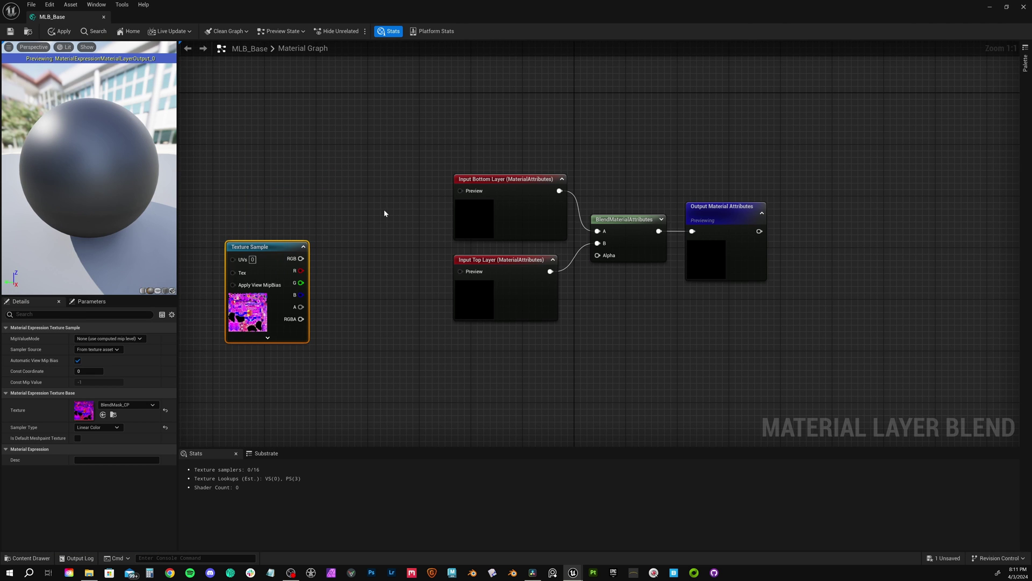
{"action": "right_click", "coordinate": [407, 211]}
{"action": "type", "text": "channel"}
{"action": "left_click", "coordinate": [451, 274]}
{"action": "type", "text": "Ma"}
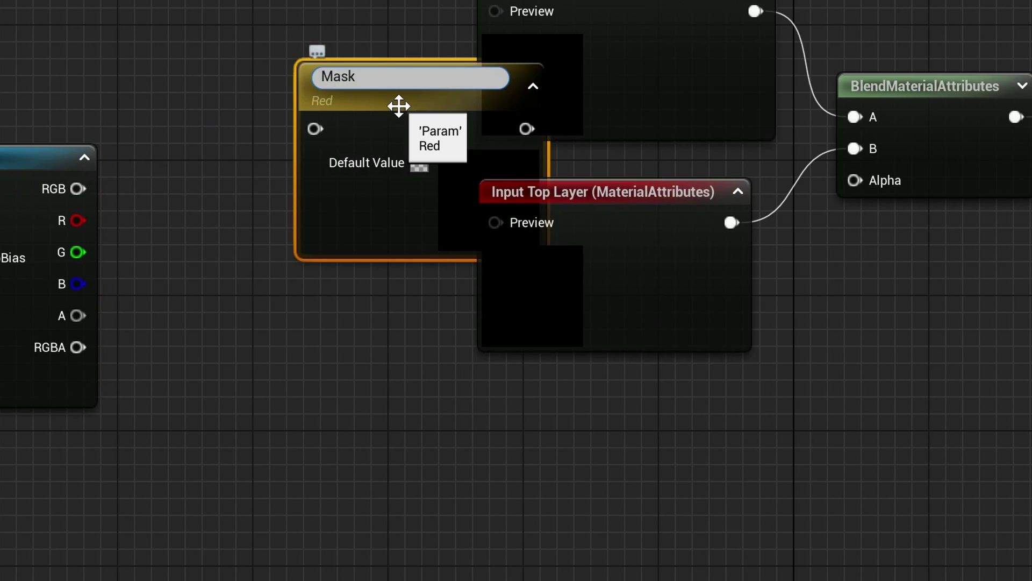
{"action": "type", "text": "sk"}
{"action": "key", "text": "Return"}
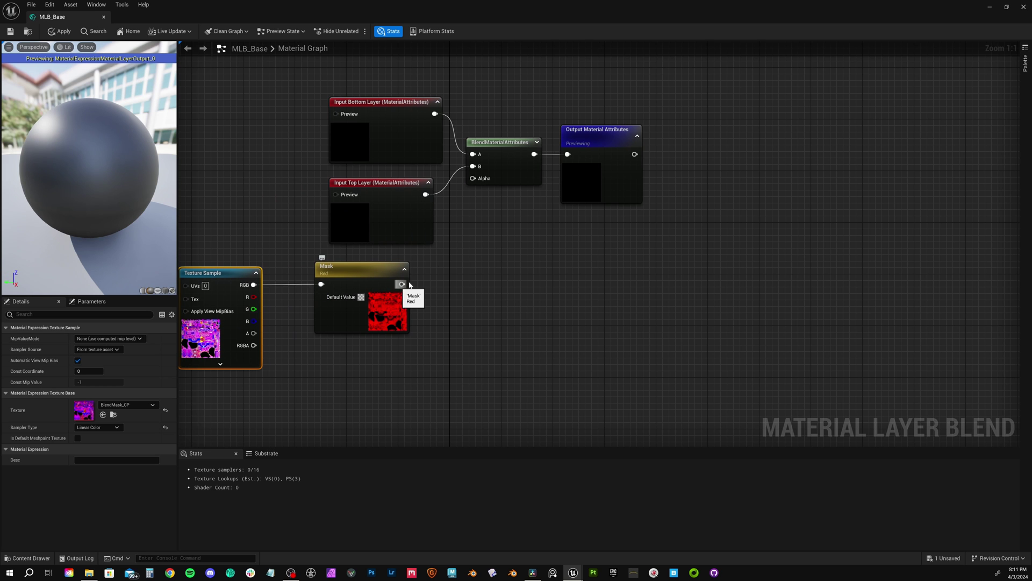
{"action": "left_click_drag", "start_coordinate": [402, 284], "coordinate": [474, 178]}
Convert the Texture Sample node to a parameter named BlendMask
{"action": "right_click_drag", "start_coordinate": [224, 260], "coordinate": [293, 242]}
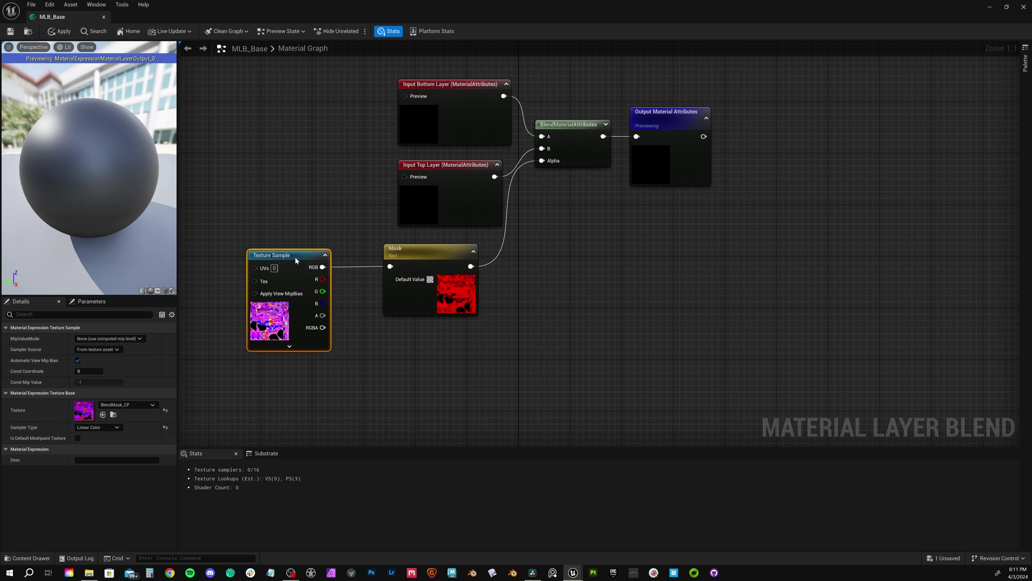
{"action": "right_click", "coordinate": [296, 258]}
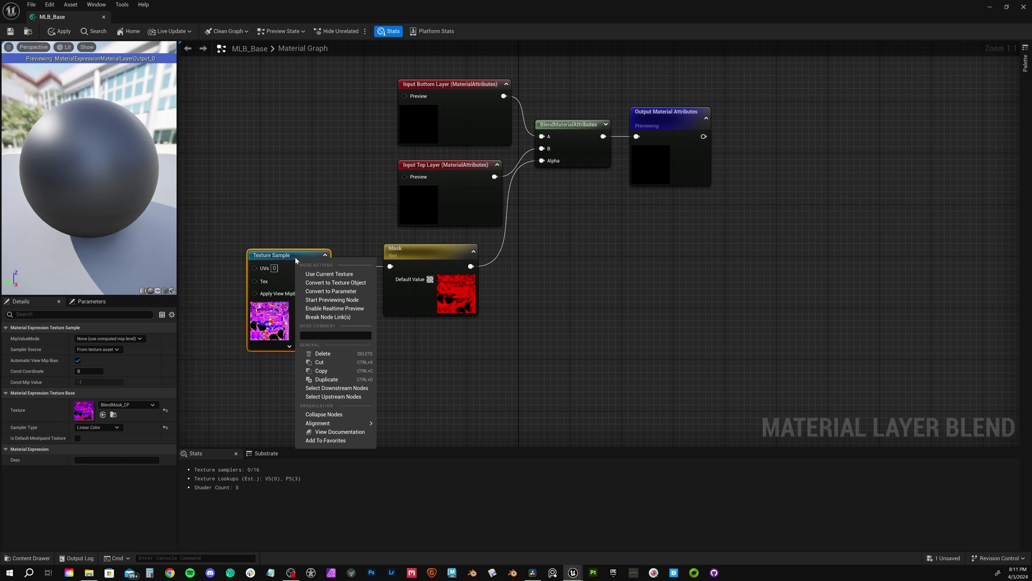
{"action": "left_click", "coordinate": [341, 292]}
{"action": "type", "text": "Blend"}
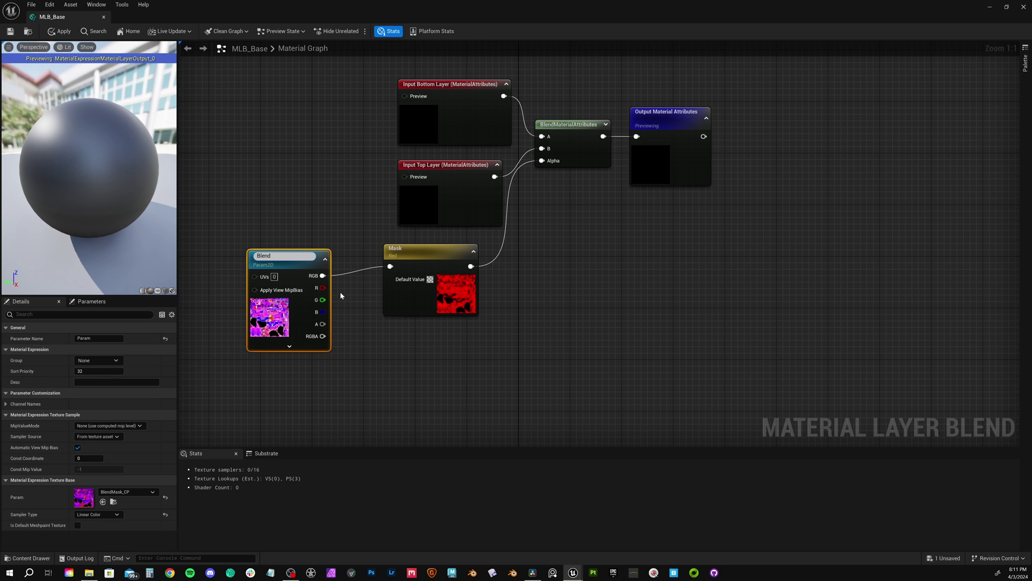
{"action": "type", "text": "Mask"}
{"action": "key", "text": "Return"}
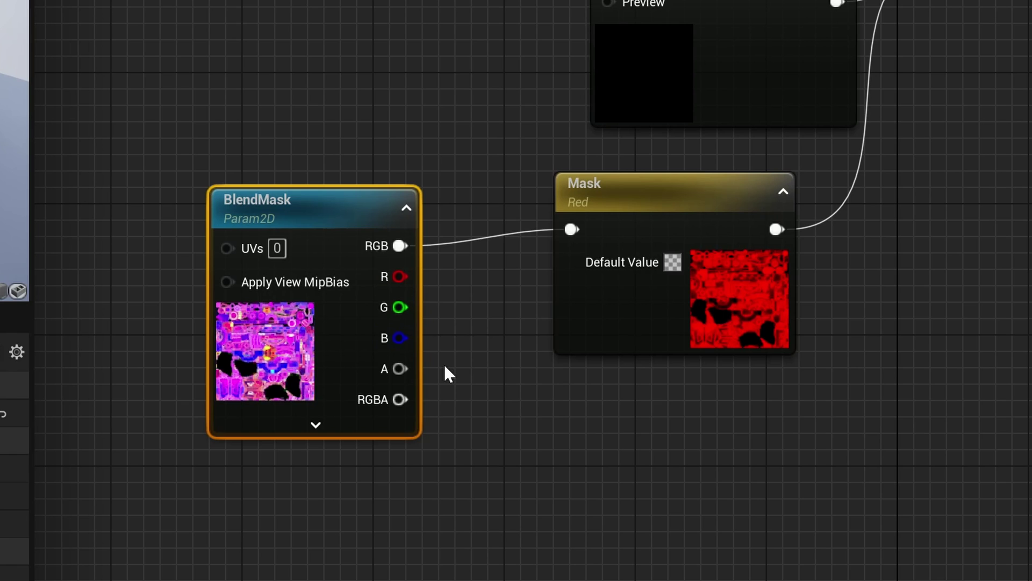
Insert an AppendVector node joining BlendMask's RGB and A outputs, and connect its output to the Mask node's input
{"action": "right_click", "coordinate": [722, 452]}
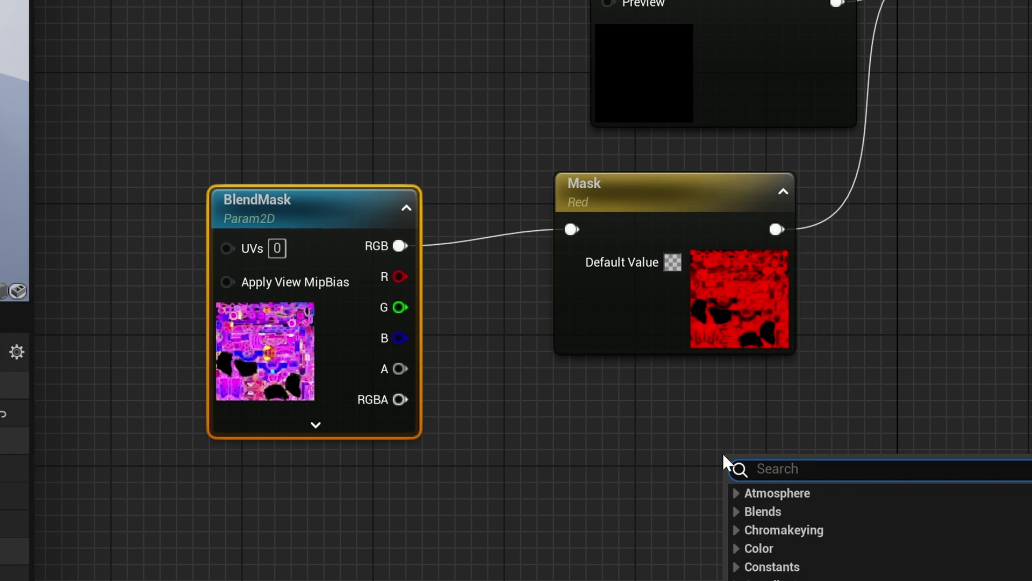
{"action": "type", "text": "append"}
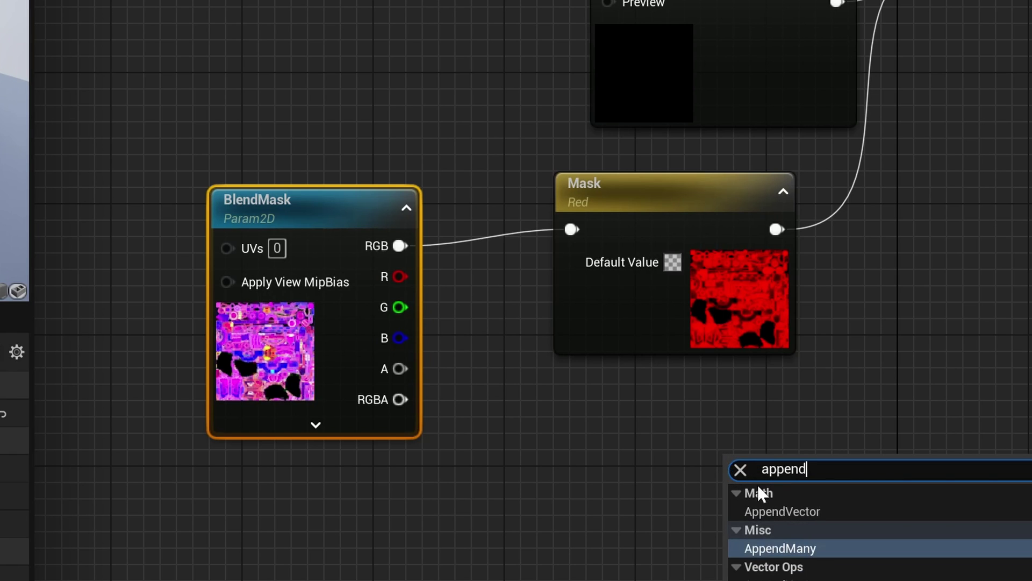
{"action": "left_click", "coordinate": [769, 508]}
{"action": "left_click_drag", "start_coordinate": [753, 479], "coordinate": [476, 280]}
{"action": "left_click_drag", "start_coordinate": [400, 246], "coordinate": [457, 297]}
{"action": "left_click_drag", "start_coordinate": [404, 376], "coordinate": [457, 328]}
{"action": "left_click_drag", "start_coordinate": [515, 297], "coordinate": [572, 230]}
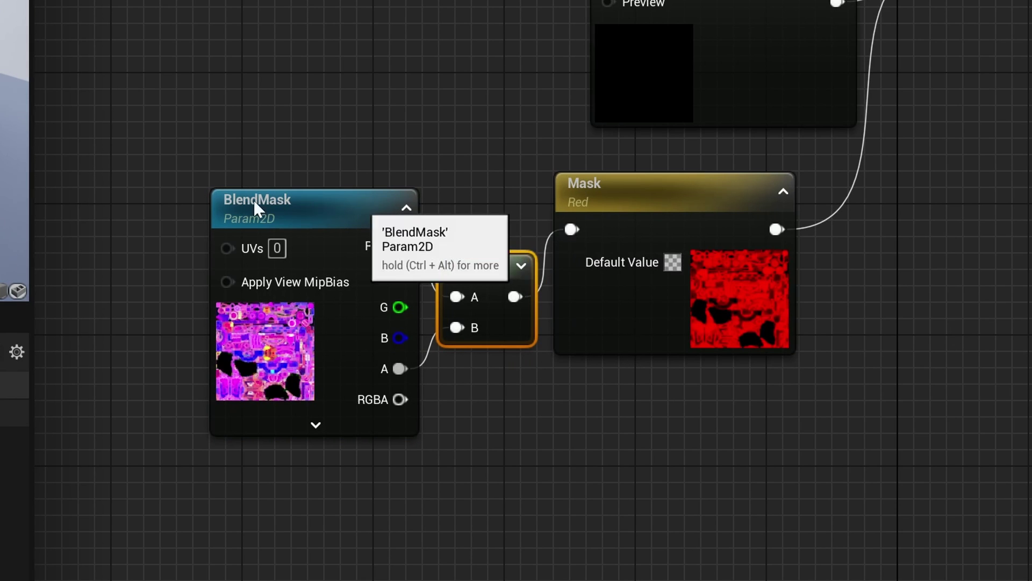
Spread out the graph by moving BlendMask and Append away from Mask, and the layer input, blend and output nodes farther along
{"action": "left_click_drag", "start_coordinate": [387, 207], "coordinate": [223, 191]}
{"action": "left_click_drag", "start_coordinate": [475, 270], "coordinate": [409, 237]}
{"action": "left_click", "coordinate": [454, 119]}
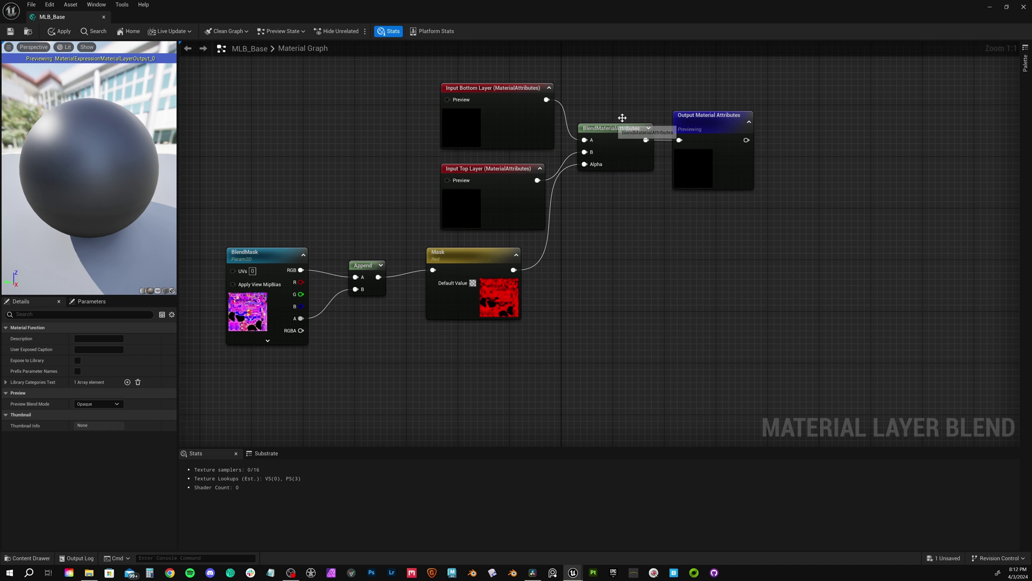
{"action": "left_click_drag", "start_coordinate": [466, 237], "coordinate": [680, 81]}
{"action": "left_click_drag", "start_coordinate": [611, 131], "coordinate": [692, 121]}
{"action": "left_click", "coordinate": [679, 243]}
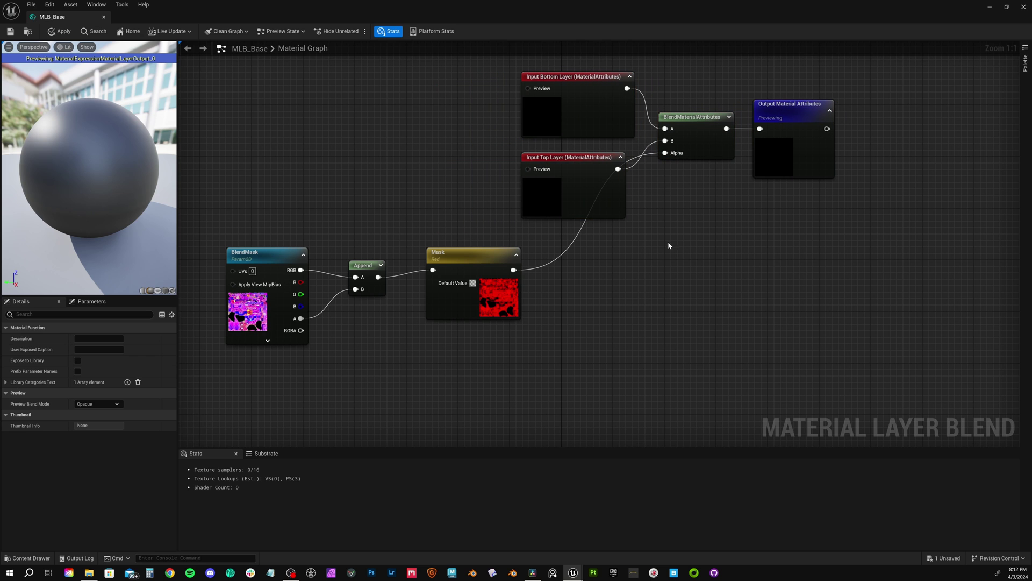
Add a Clamp node between the Mask output and the Alpha input of BlendMaterialAttributes
{"action": "right_click", "coordinate": [657, 276]}
{"action": "type", "text": "c"}
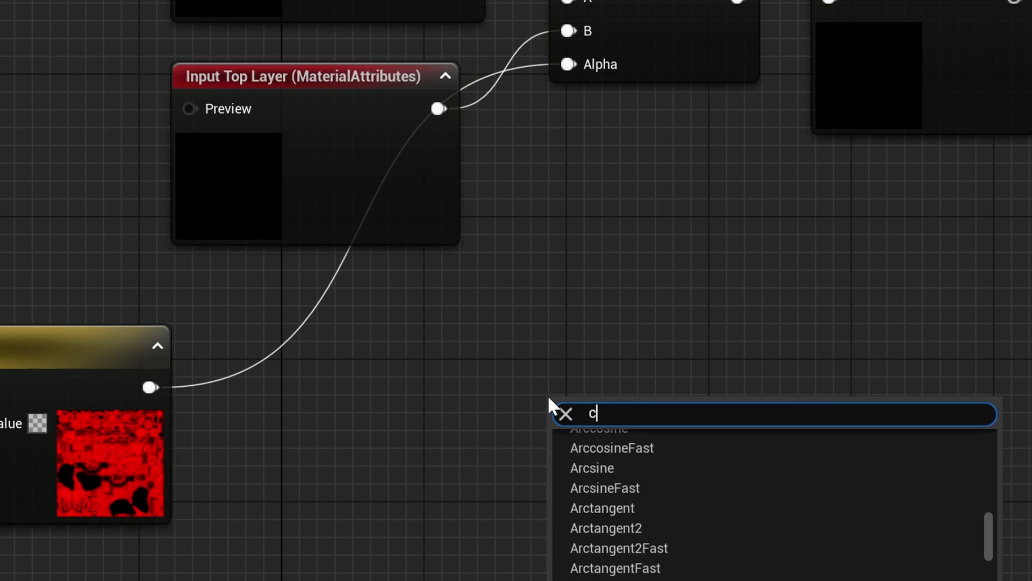
{"action": "type", "text": "lamp"}
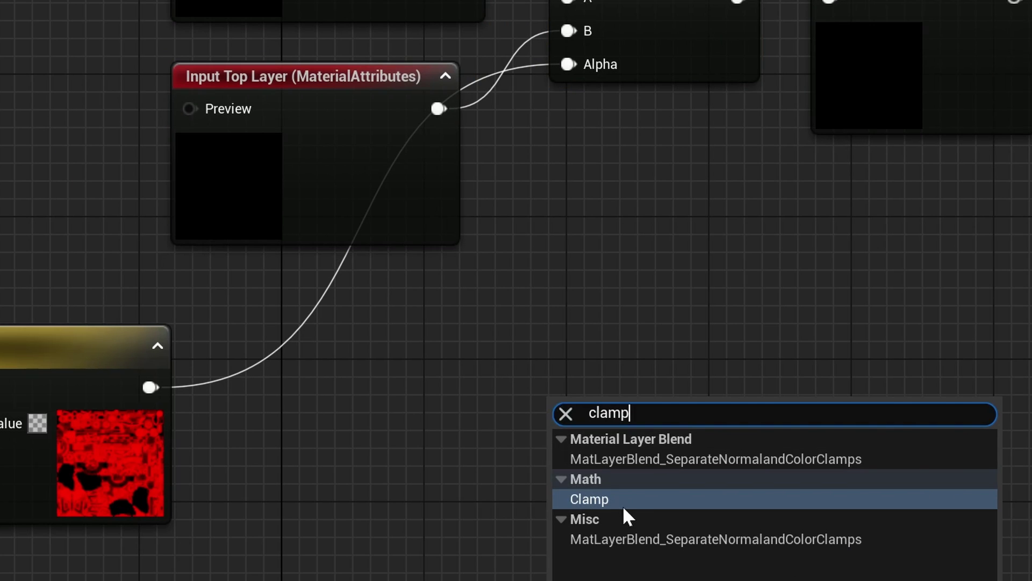
{"action": "left_click", "coordinate": [622, 501]}
{"action": "left_click_drag", "start_coordinate": [150, 387], "coordinate": [567, 444]}
{"action": "left_click_drag", "start_coordinate": [665, 443], "coordinate": [569, 65]}
Move the Input Top Layer node clear of the wires and place the Clamp node directly beside Mask
{"action": "left_click_drag", "start_coordinate": [249, 82], "coordinate": [94, 78]}
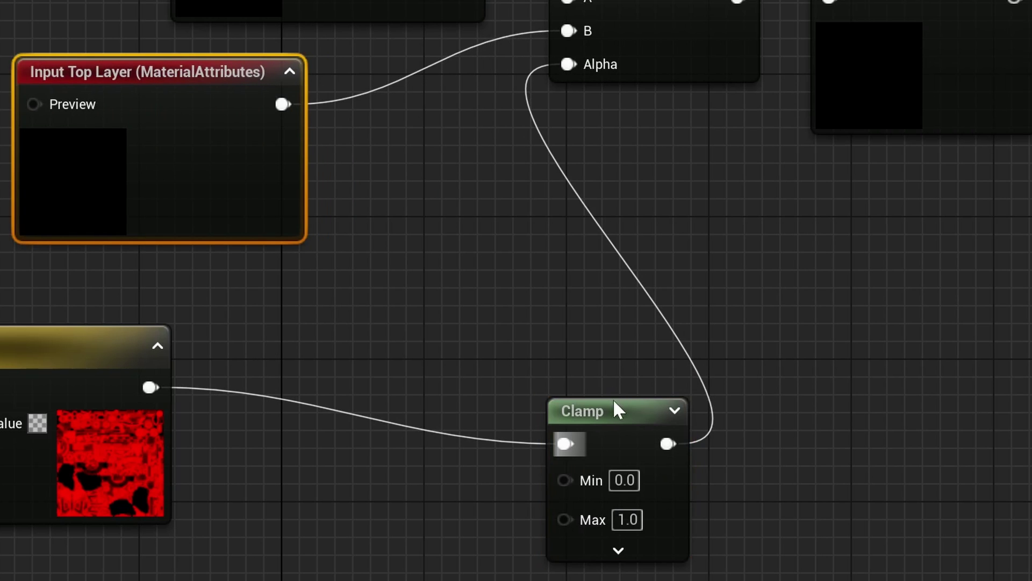
{"action": "left_click_drag", "start_coordinate": [618, 410], "coordinate": [399, 303]}
{"action": "left_click", "coordinate": [488, 323]}
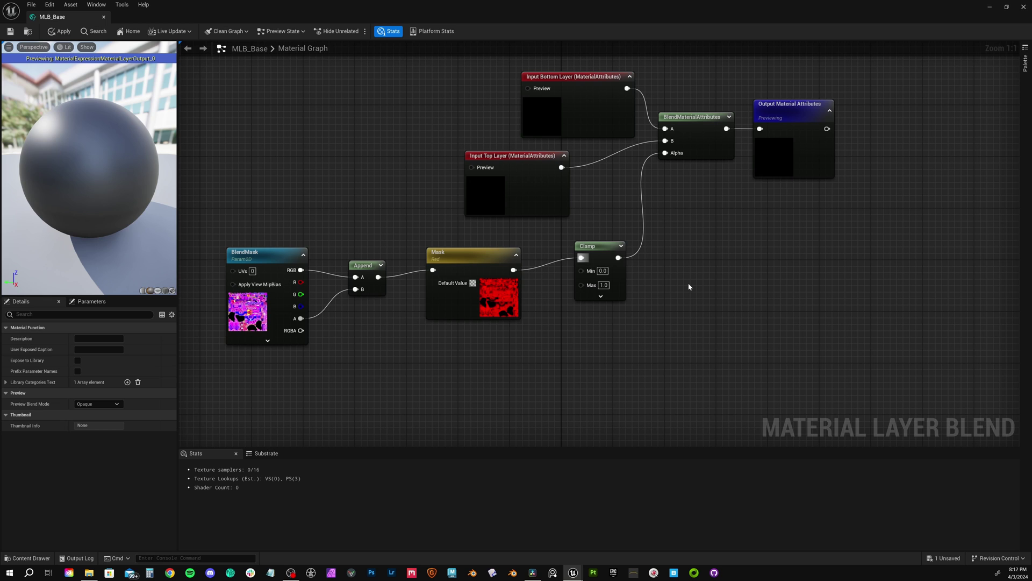
{"action": "left_click_drag", "start_coordinate": [591, 250], "coordinate": [546, 256]}
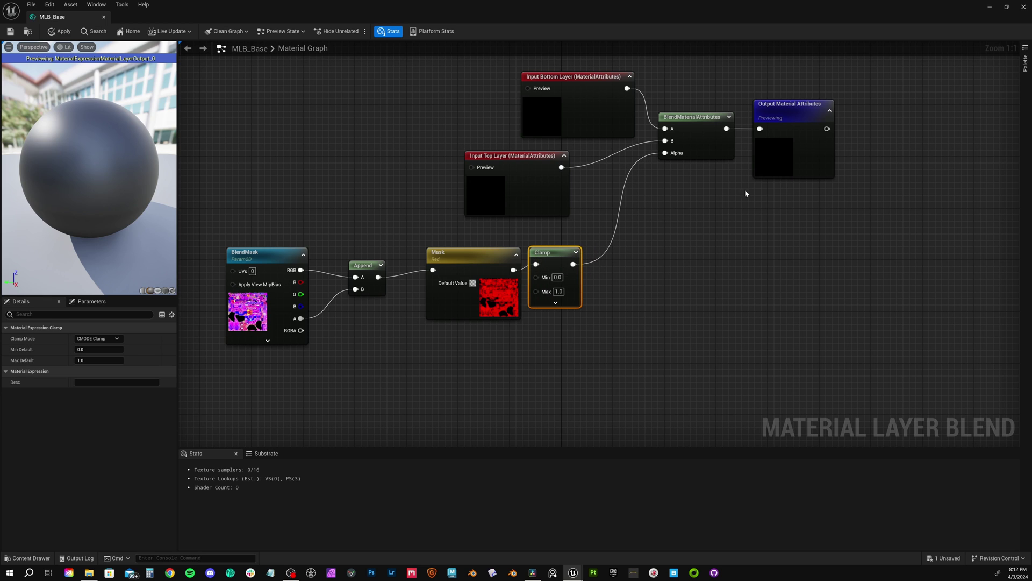
Insert a ValueStep node after Clamp, with Clamp feeding Mask Offset Value and Result feeding the blend's Alpha
{"action": "right_click", "coordinate": [799, 240]}
{"action": "type", "text": "valueste"}
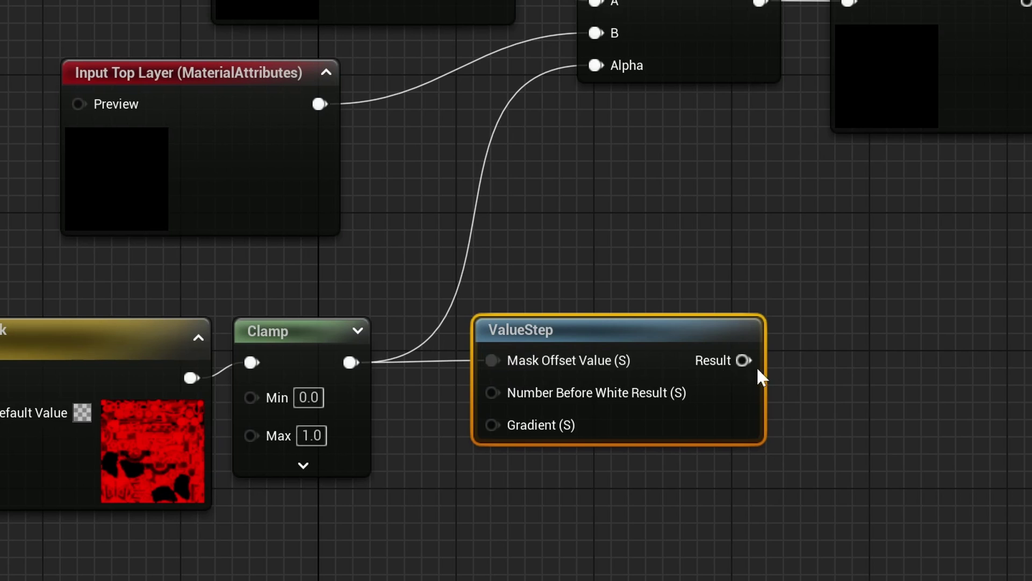
{"action": "left_click_drag", "start_coordinate": [744, 360], "coordinate": [597, 66]}
{"action": "left_click_drag", "start_coordinate": [634, 327], "coordinate": [604, 311]}
Add a constant node below Mask and convert it to a parameter named Mask Spread
{"action": "left_click", "coordinate": [559, 348]}
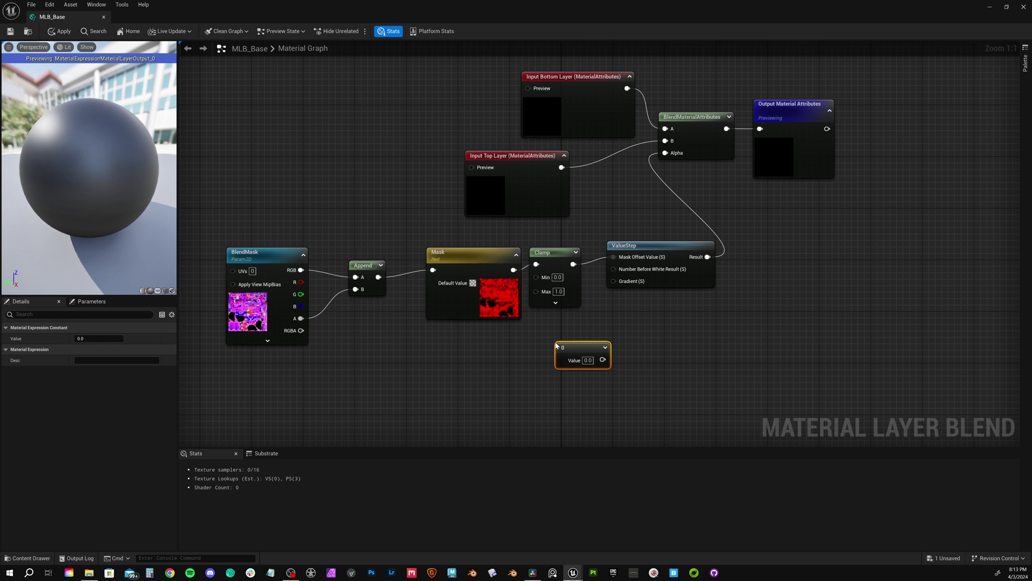
{"action": "left_click_drag", "start_coordinate": [578, 348], "coordinate": [494, 348]}
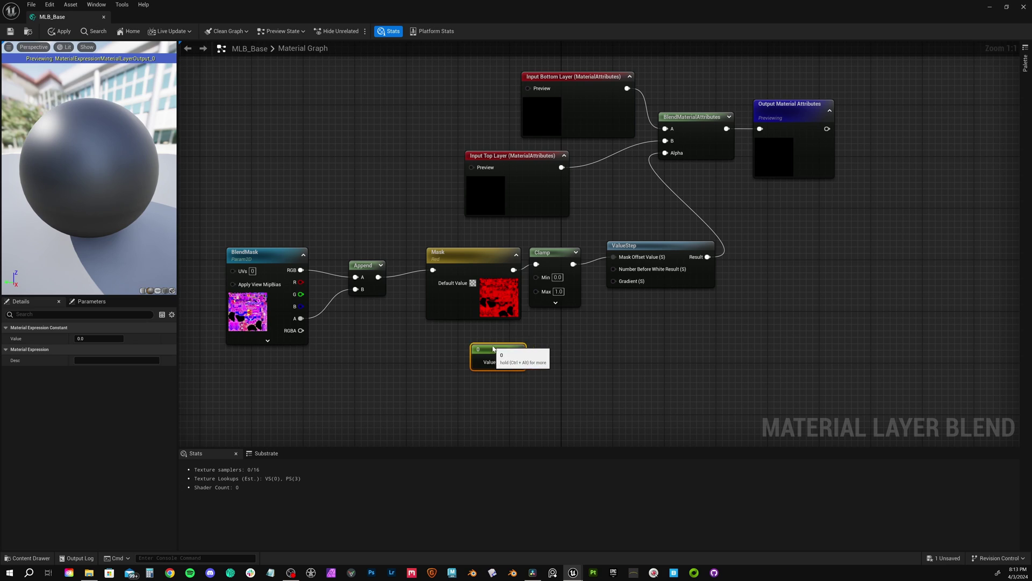
{"action": "right_click", "coordinate": [503, 349]}
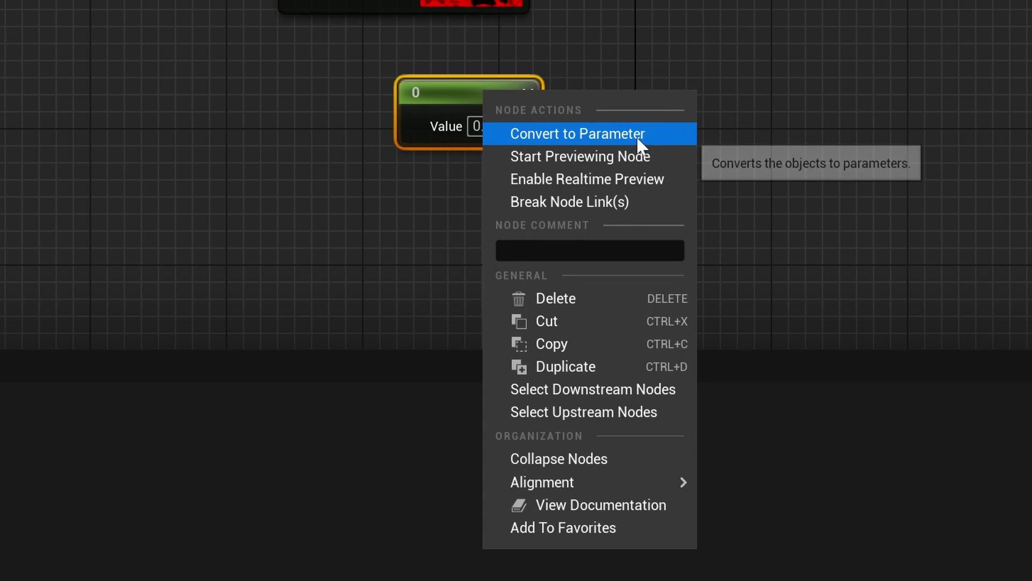
{"action": "left_click", "coordinate": [639, 140]}
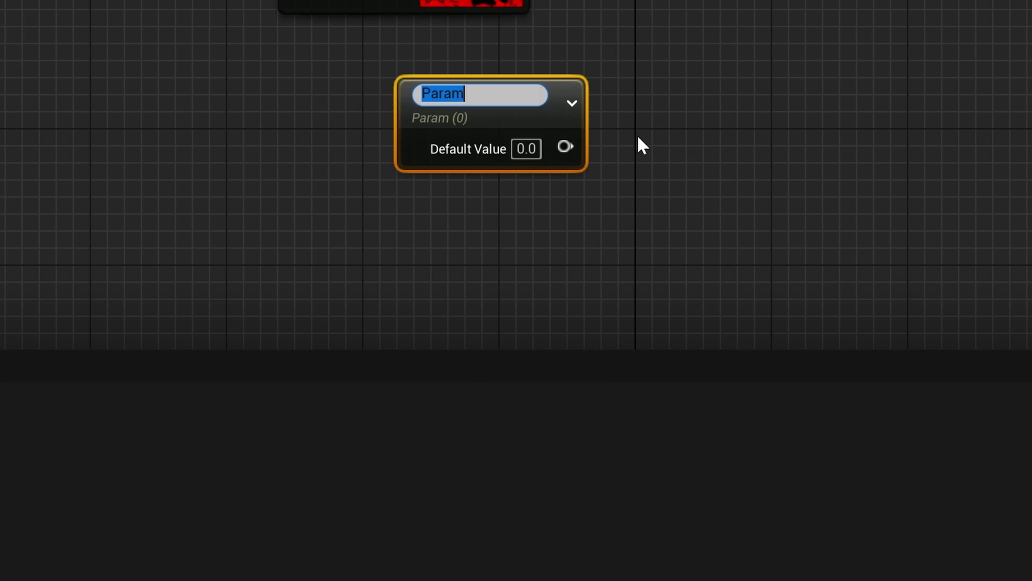
{"action": "type", "text": "Mask Spread"}
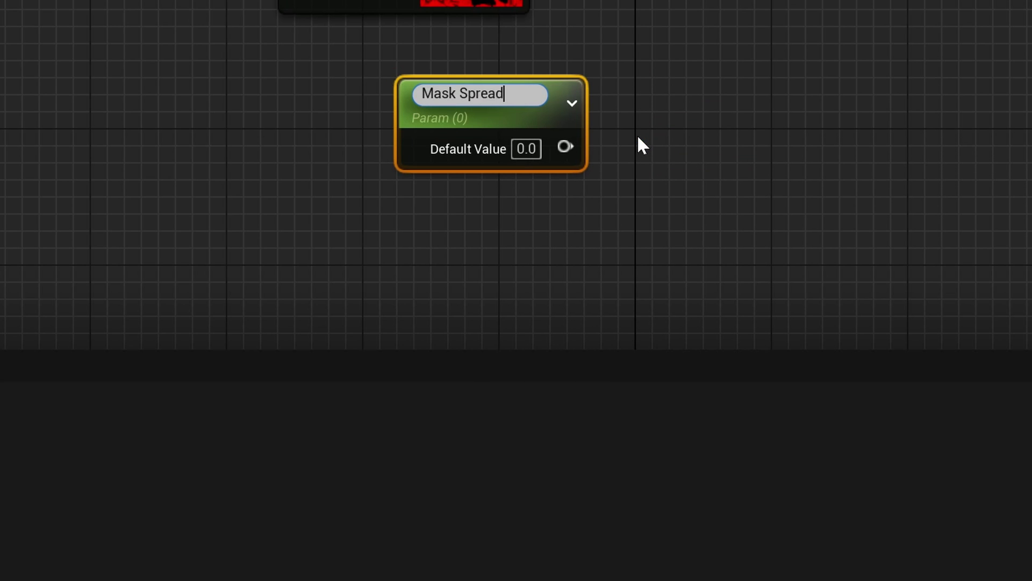
{"action": "key", "text": "Return"}
Set Mask Spread's default value to 0.5 and connect it to the Gradient (S) input of ValueStep
{"action": "left_click", "coordinate": [84, 360]}
{"action": "type", "text": "0.5"}
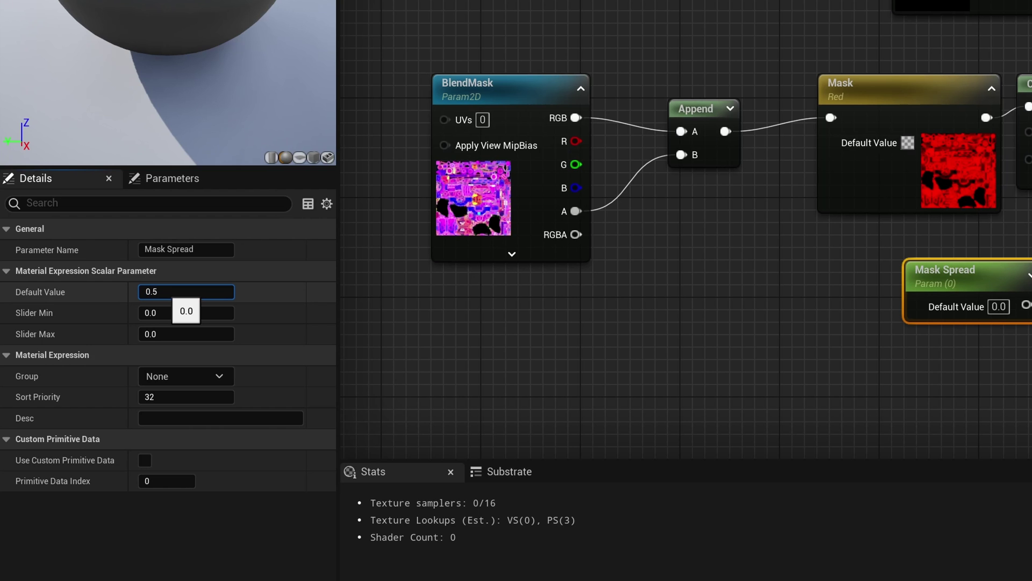
{"action": "key", "text": "Tab"}
{"action": "key", "text": "Tab"}
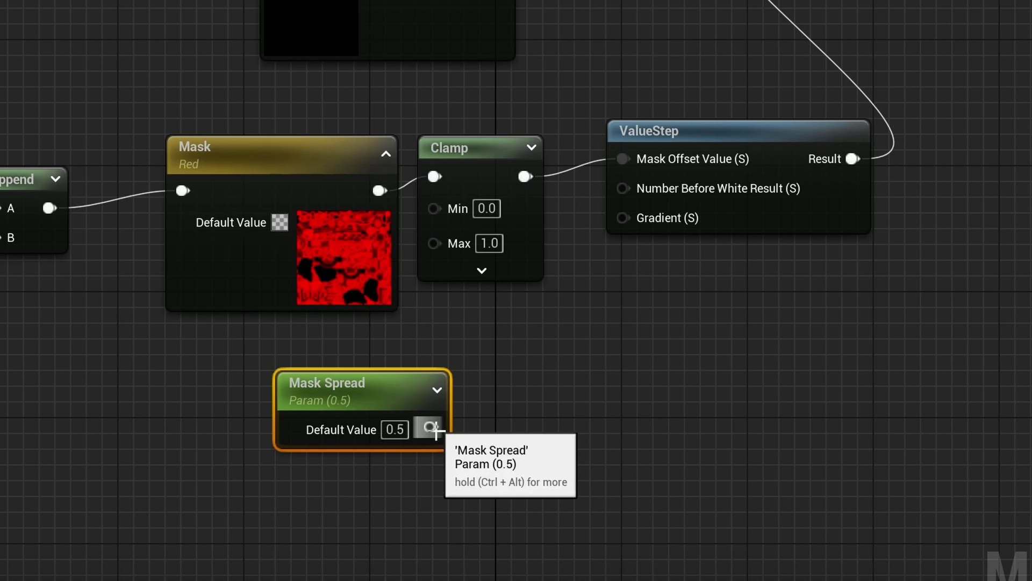
{"action": "left_click_drag", "start_coordinate": [1026, 304], "coordinate": [1031, 144]}
{"action": "left_click_drag", "start_coordinate": [622, 223], "coordinate": [623, 220]}
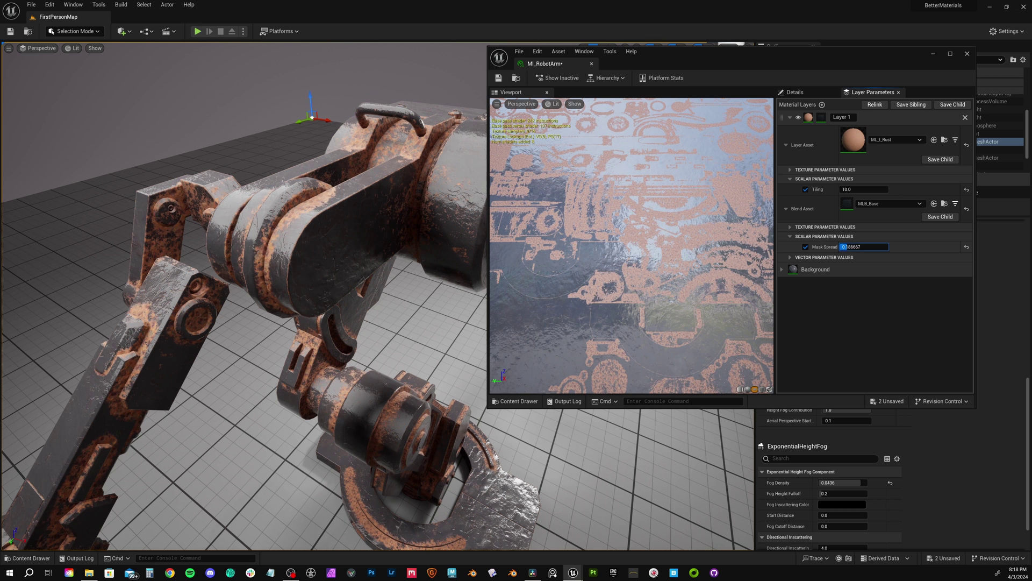
Vary the rust layer's Mask Spread in MI_RobotArm to preview how the rust coverage changes on the arm
{"action": "left_click_drag", "start_coordinate": [859, 247], "coordinate": [883, 247]}
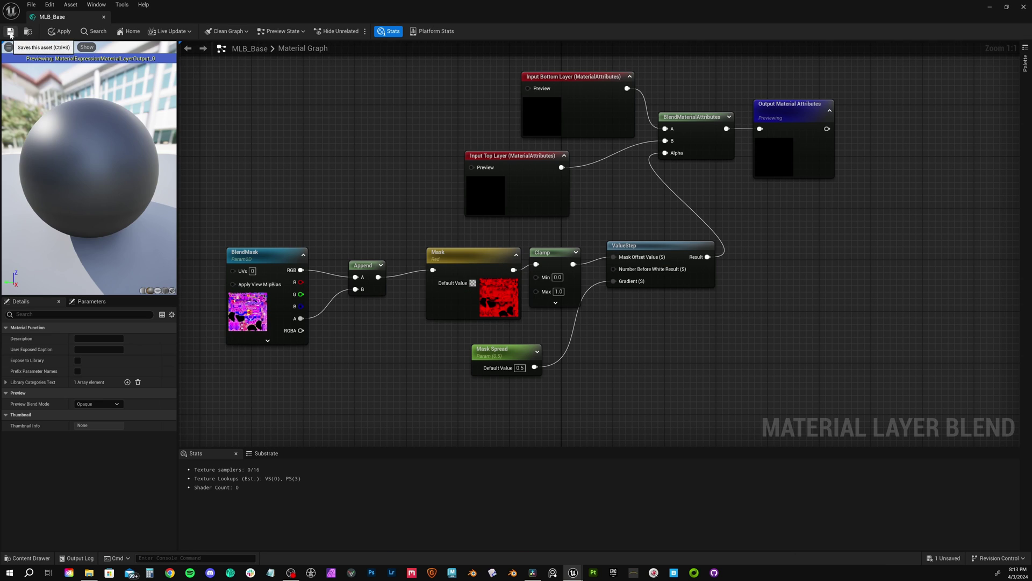
Save the MLB_Base blend, close its editor and bring up the RobotArm folder's assets
{"action": "left_click", "coordinate": [10, 32]}
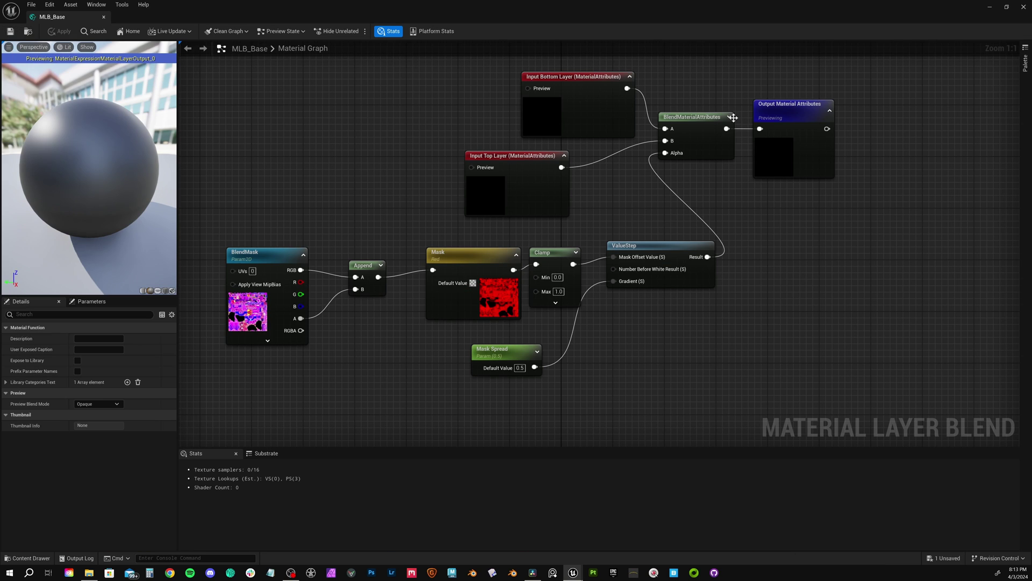
{"action": "left_click", "coordinate": [1024, 7]}
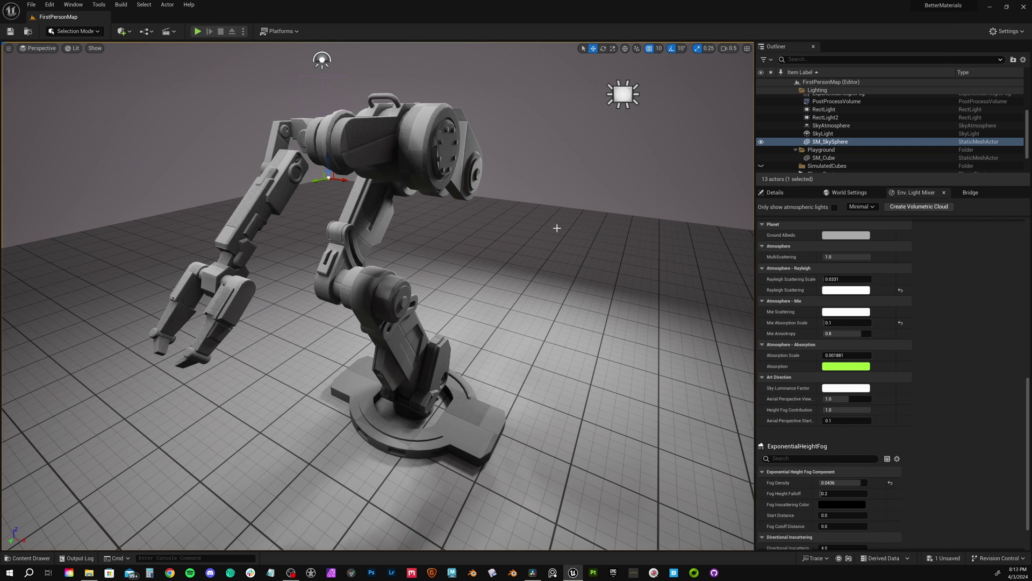
{"action": "key", "text": "ctrl+space"}
{"action": "right_click", "coordinate": [695, 489]}
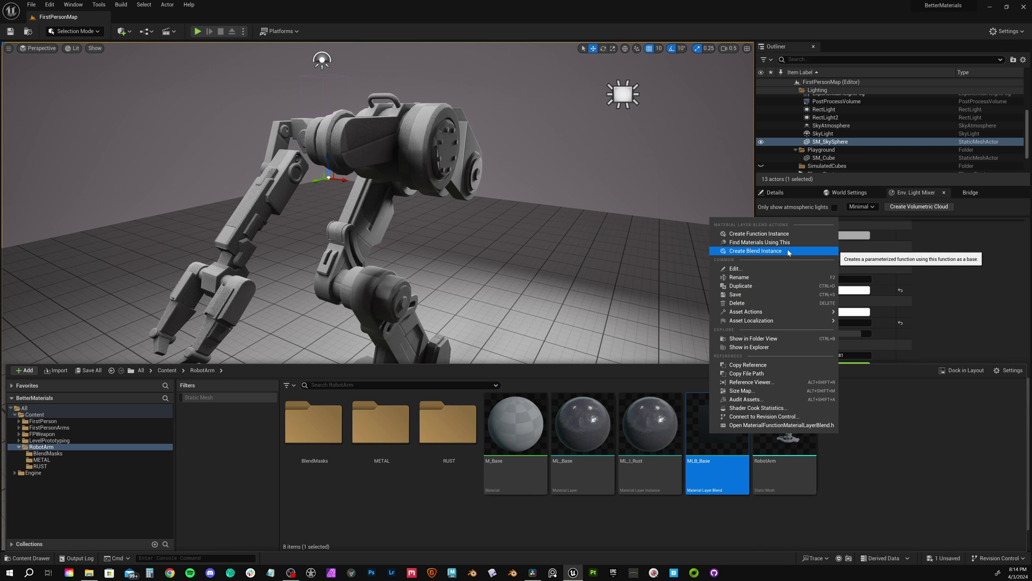
{"action": "left_click", "coordinate": [886, 499]}
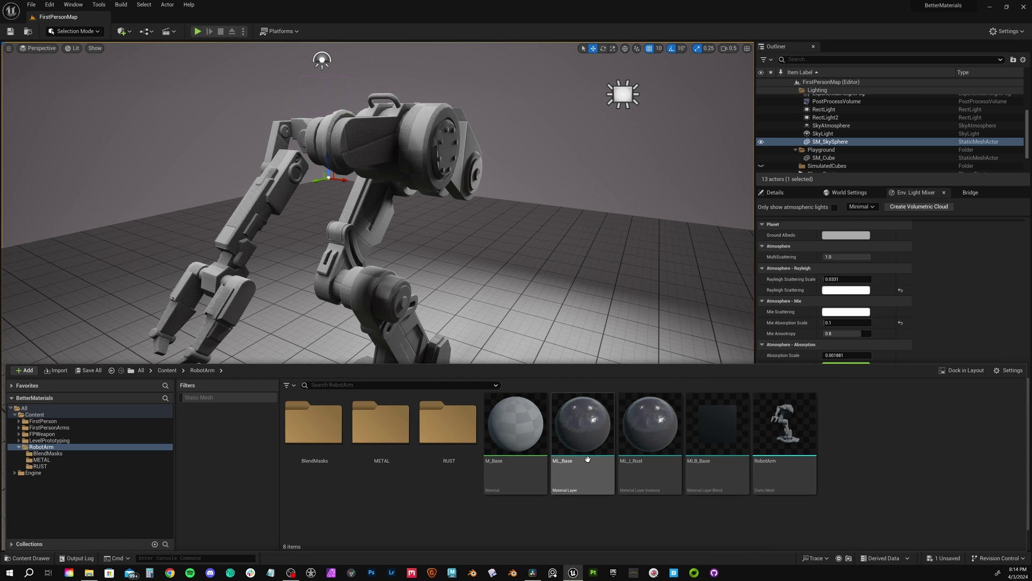
{"action": "left_click", "coordinate": [580, 433]}
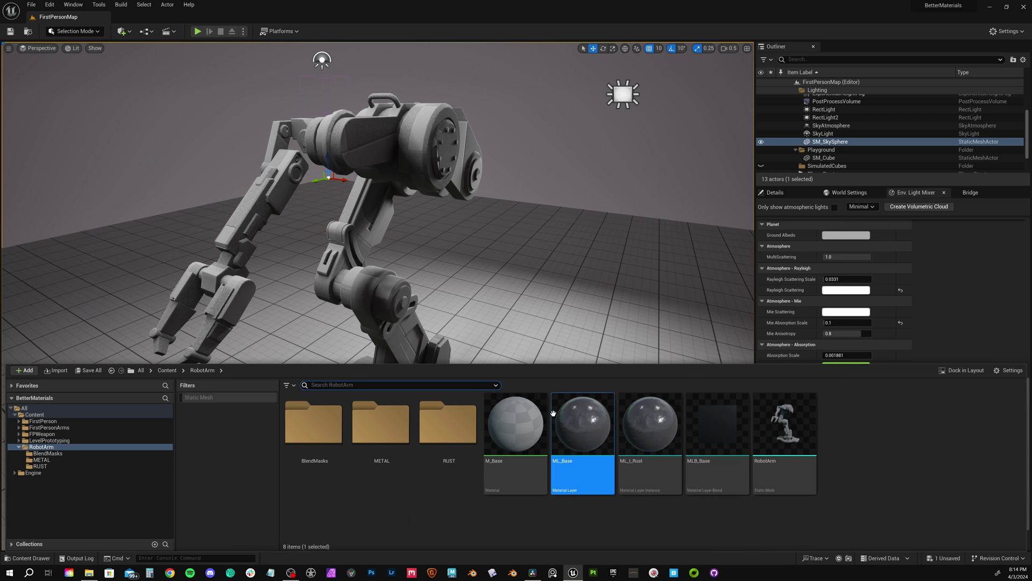
Open the M_Base material and enable Use Material Attributes
{"action": "double_click", "coordinate": [518, 426]}
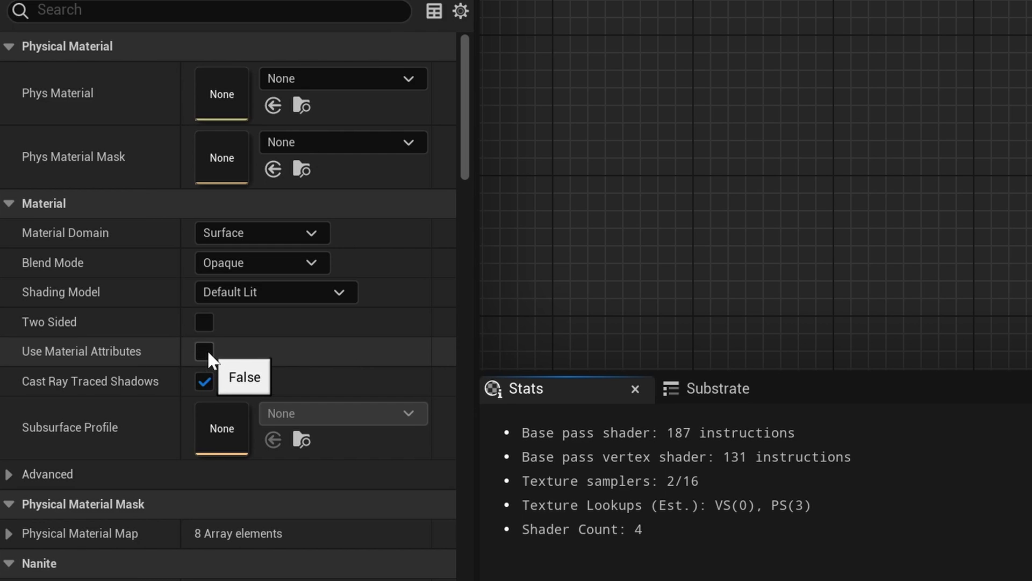
{"action": "left_click", "coordinate": [207, 354]}
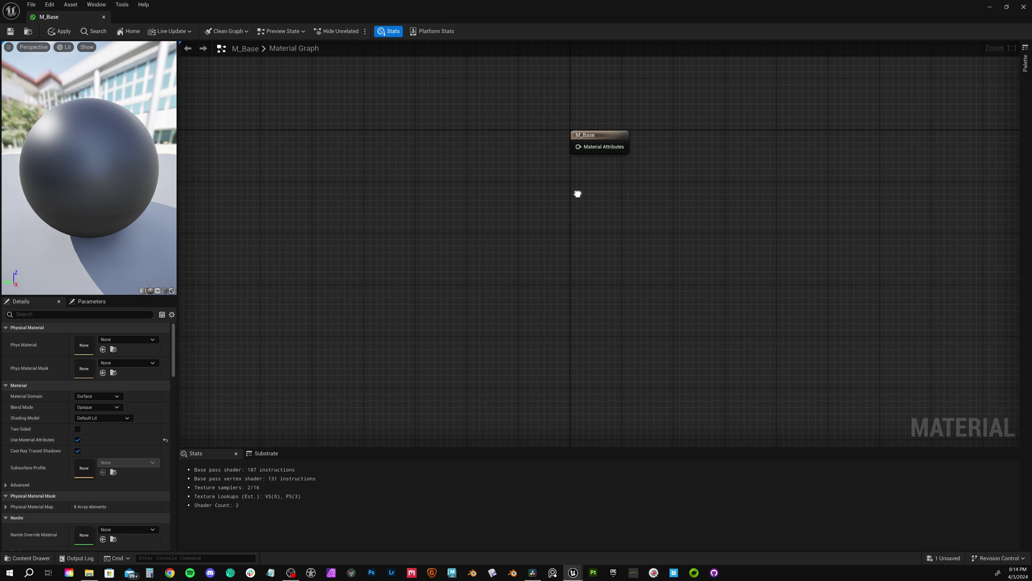
Add a Material Attribute Layers node to the M_Base graph and place it well before the M_Base output node
{"action": "right_click_drag", "start_coordinate": [579, 191], "coordinate": [672, 237]}
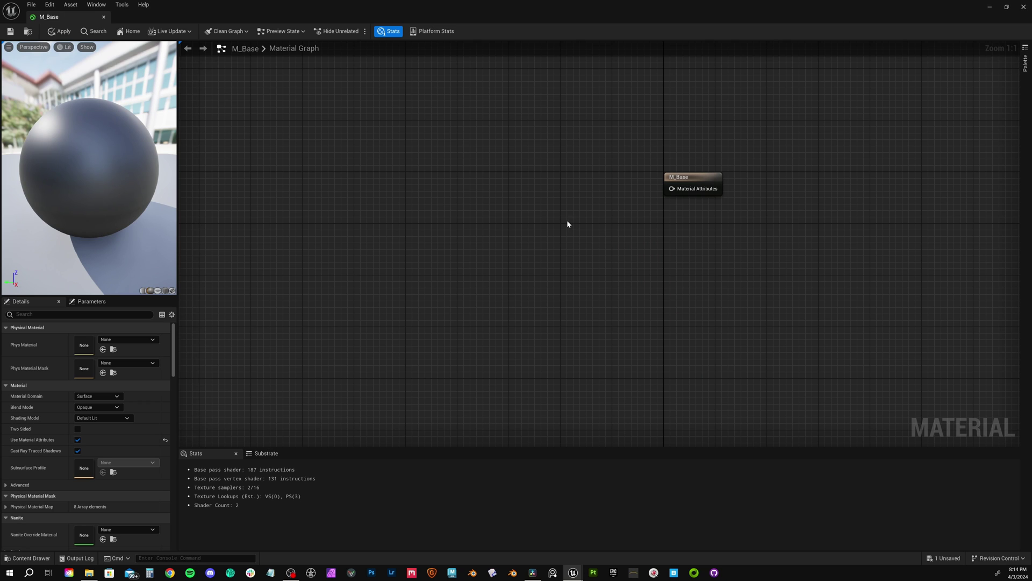
{"action": "right_click", "coordinate": [522, 213]}
{"action": "type", "text": "layer"}
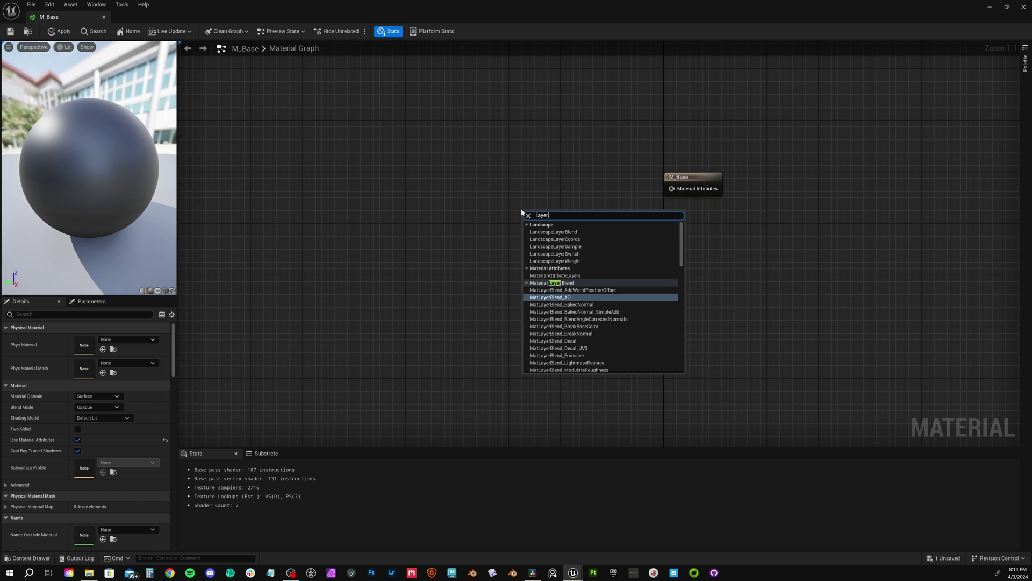
{"action": "type", "text": "s"}
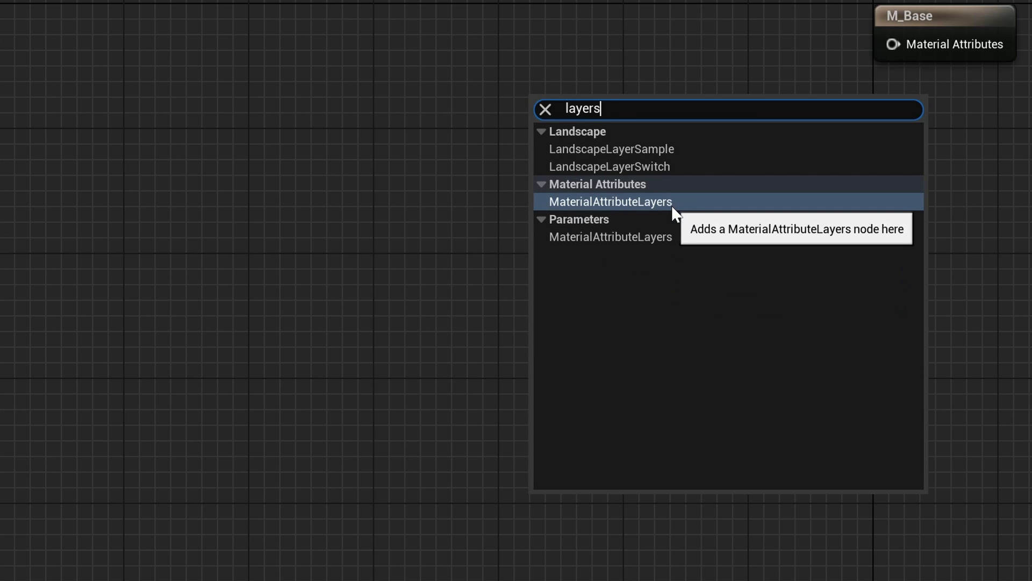
{"action": "left_click", "coordinate": [673, 209]}
{"action": "left_click_drag", "start_coordinate": [561, 218], "coordinate": [304, 186]}
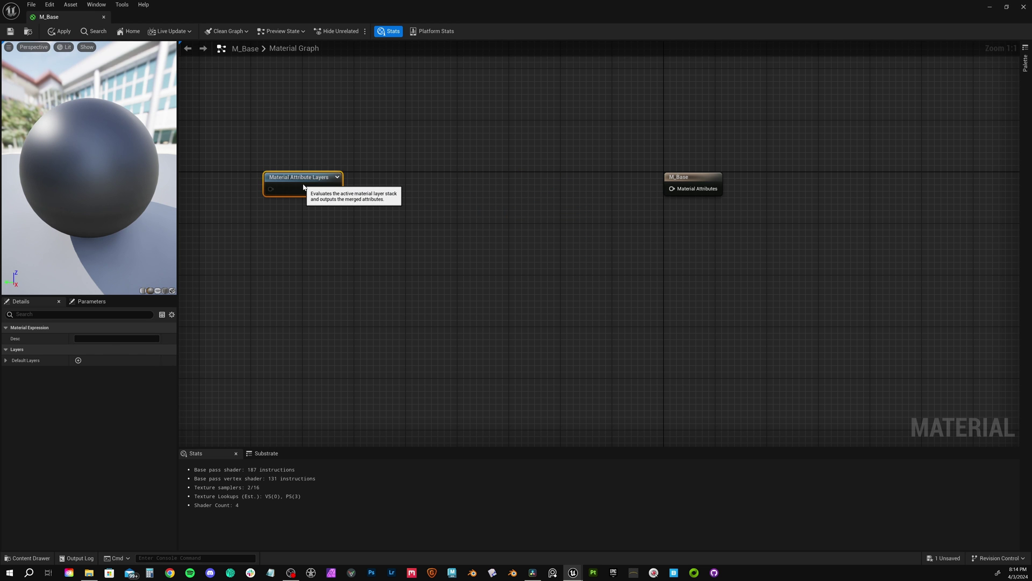
Add a GetMaterialAttributes node and feed it from the output of the Material Attribute Layers node
{"action": "right_click", "coordinate": [488, 196]}
{"action": "type", "text": "get ma"}
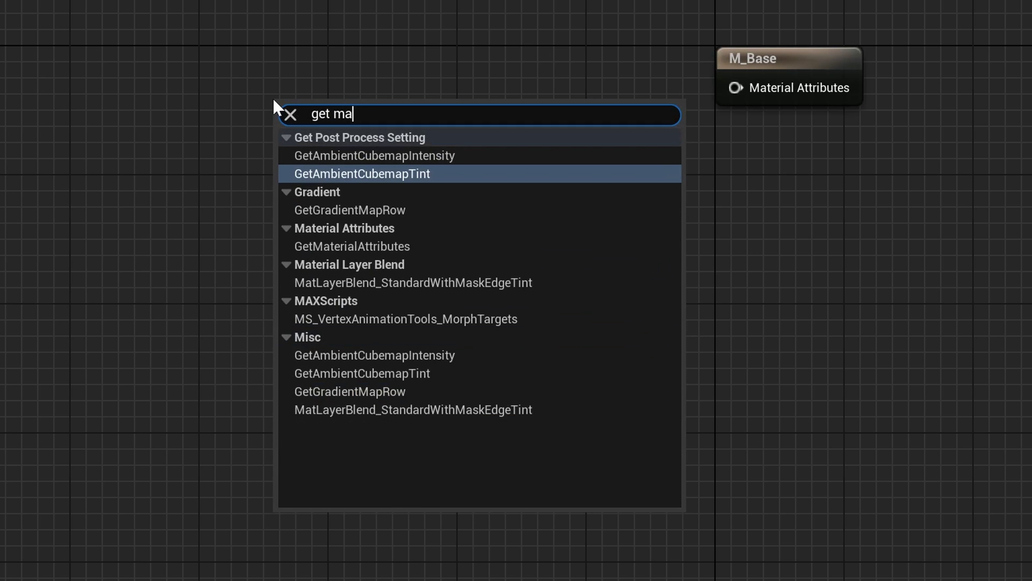
{"action": "type", "text": "teria"}
{"action": "key", "text": "Escape"}
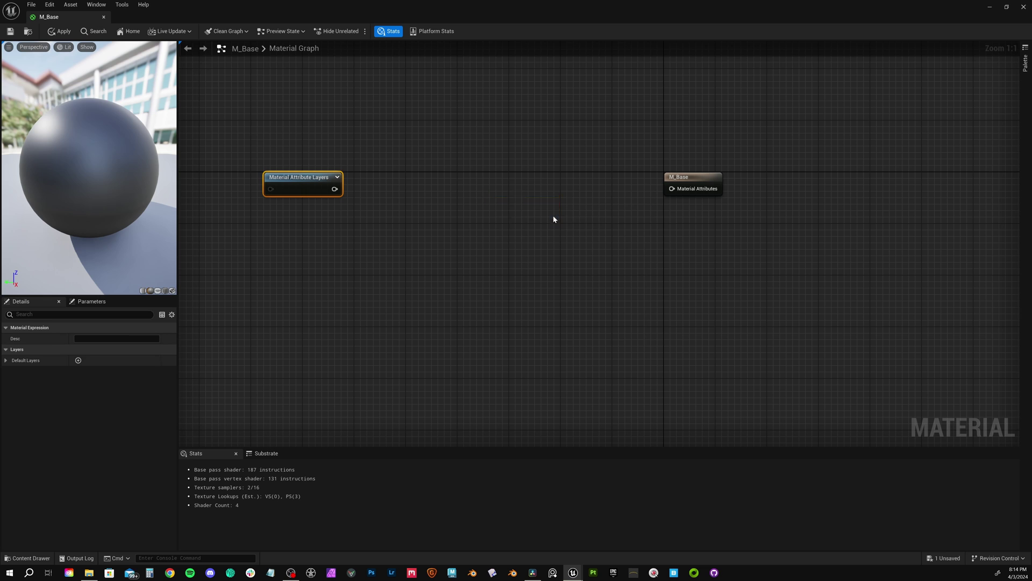
{"action": "left_click_drag", "start_coordinate": [492, 189], "coordinate": [374, 189]}
Add a SetMaterialAttributes node and wire it between GetMaterialAttributes and the Material Attributes input of M_Base
{"action": "right_click", "coordinate": [520, 193]}
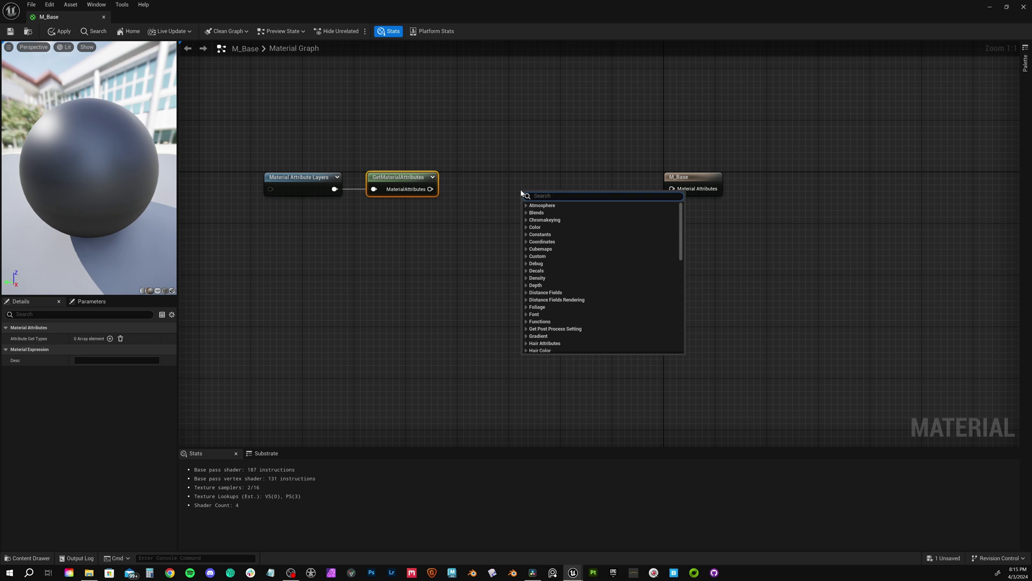
{"action": "type", "text": "set ma"}
{"action": "type", "text": "terial"}
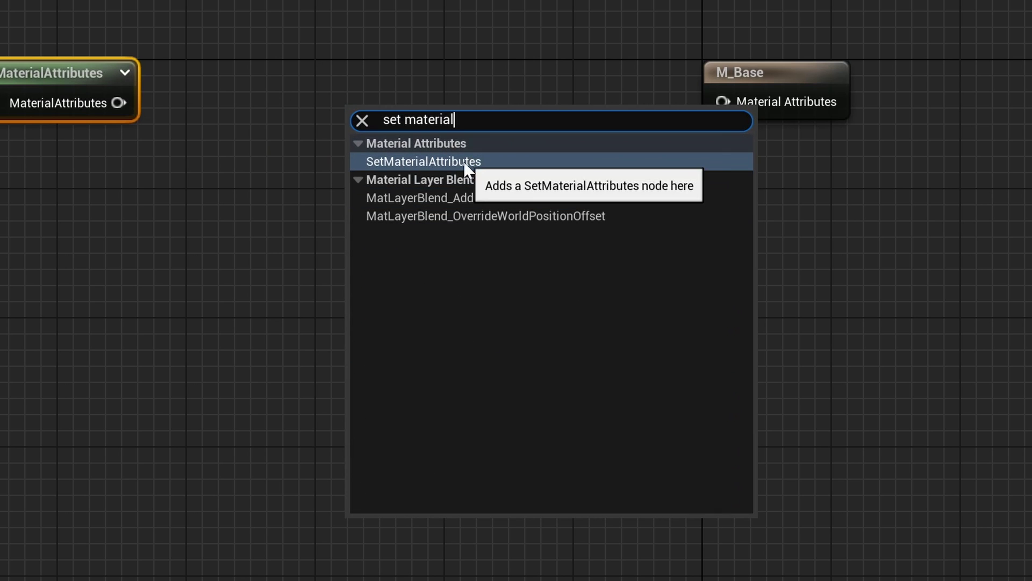
{"action": "left_click", "coordinate": [501, 163]}
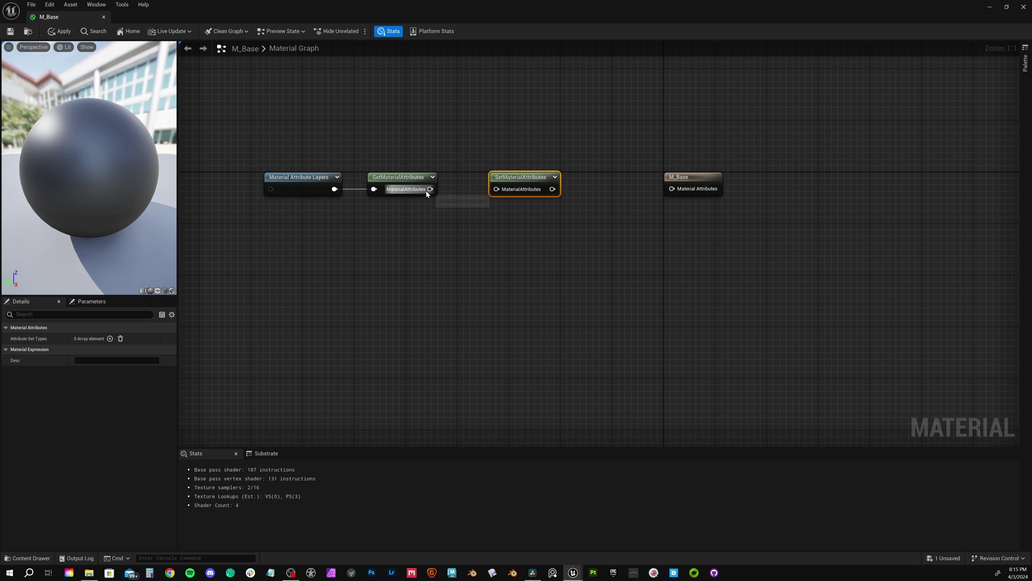
{"action": "left_click_drag", "start_coordinate": [430, 189], "coordinate": [679, 193]}
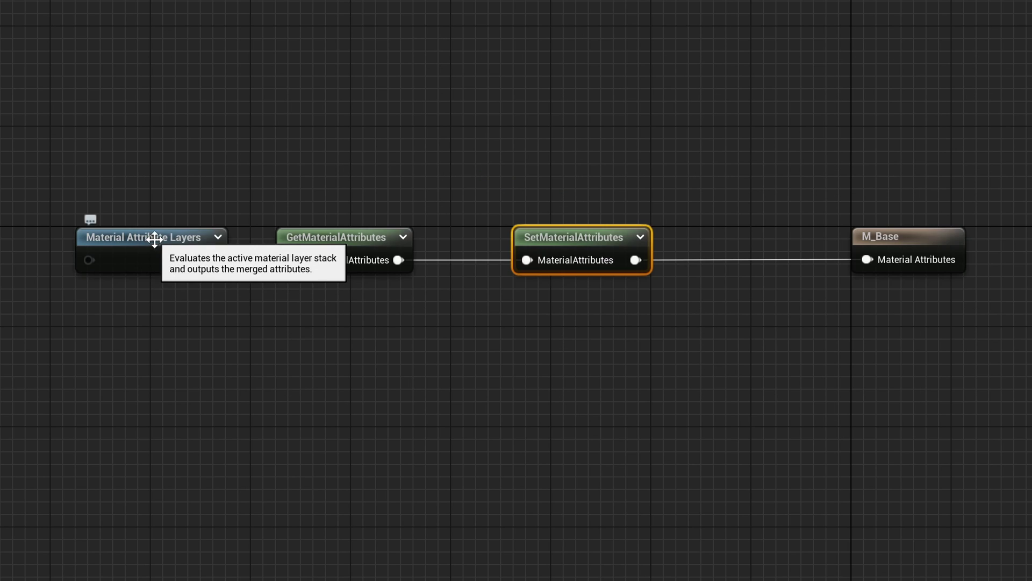
Add one more layer above Background in the Material Attribute Layers node's default layers
{"action": "left_click", "coordinate": [146, 268]}
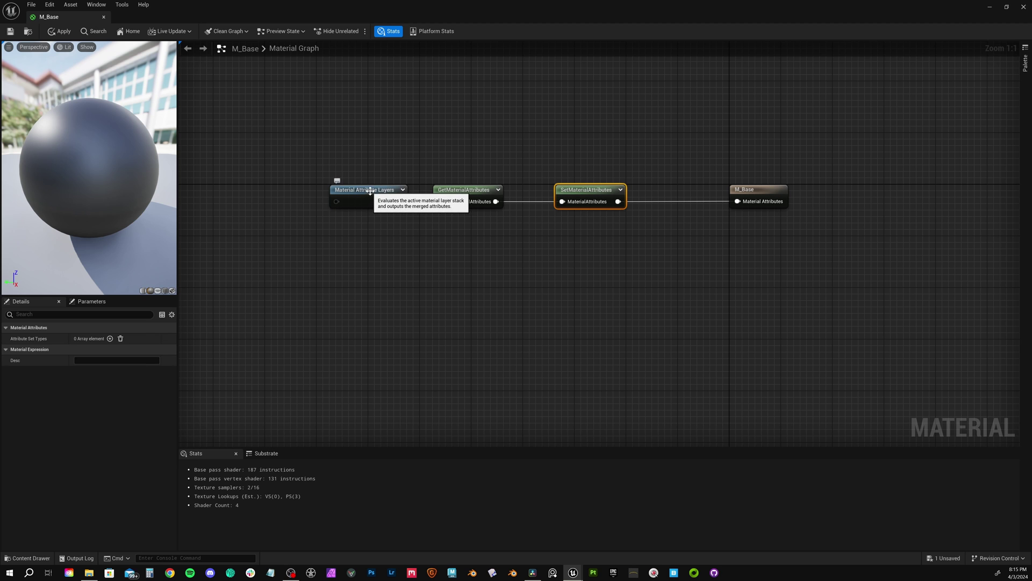
{"action": "left_click", "coordinate": [339, 187]}
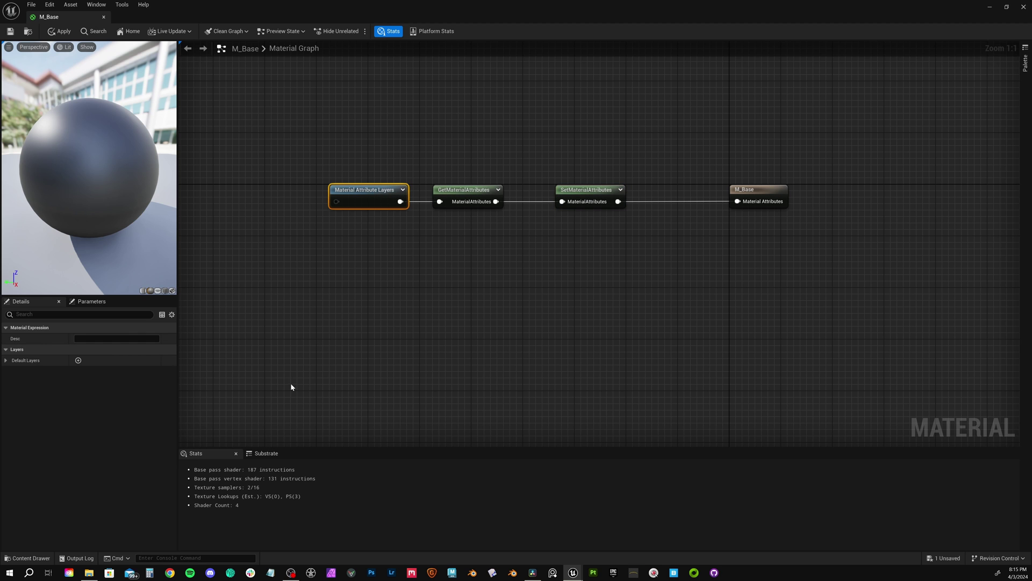
{"action": "left_click", "coordinate": [6, 361]}
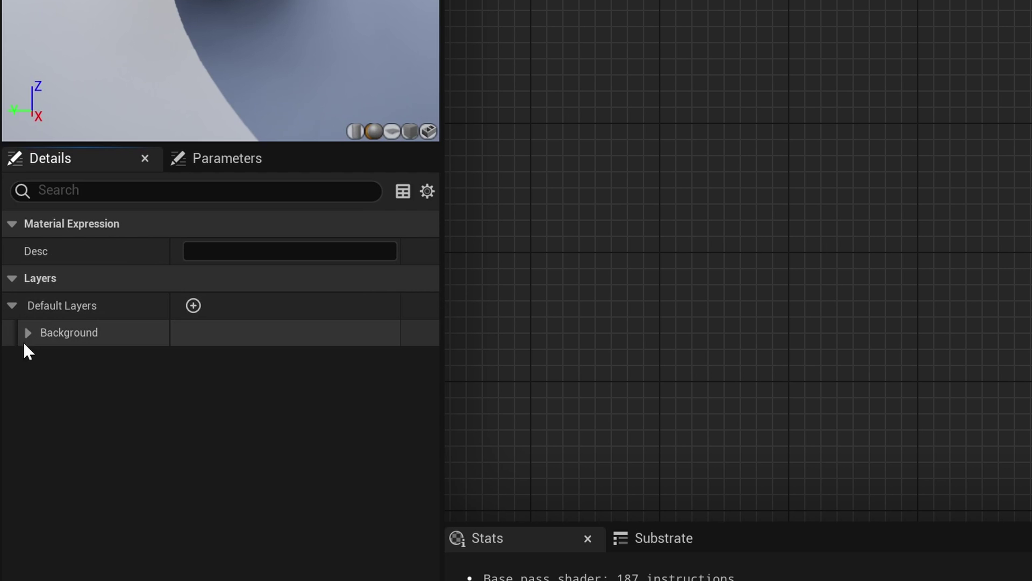
{"action": "left_click", "coordinate": [12, 371]}
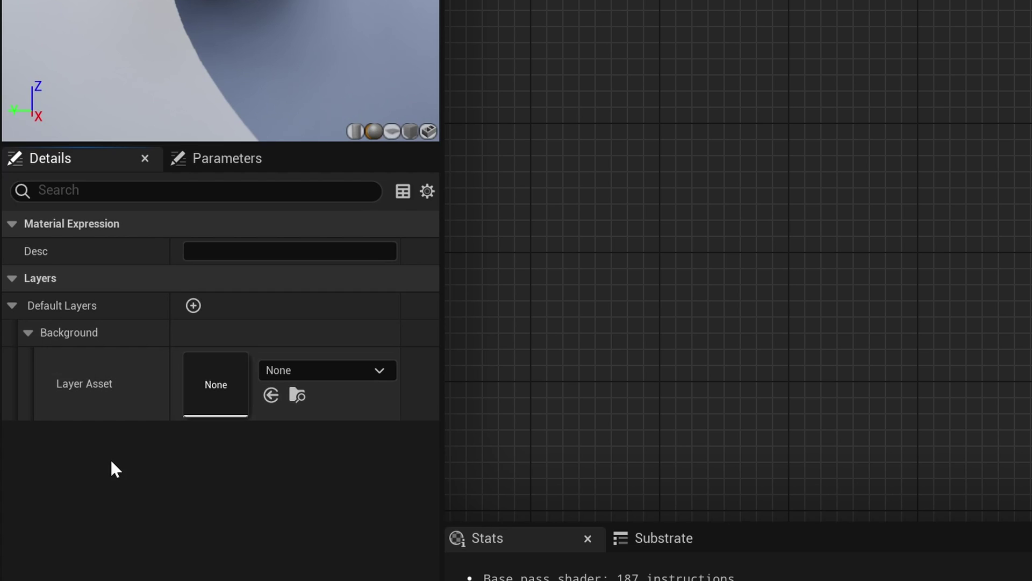
{"action": "left_click", "coordinate": [193, 305]}
{"action": "left_click", "coordinate": [24, 334]}
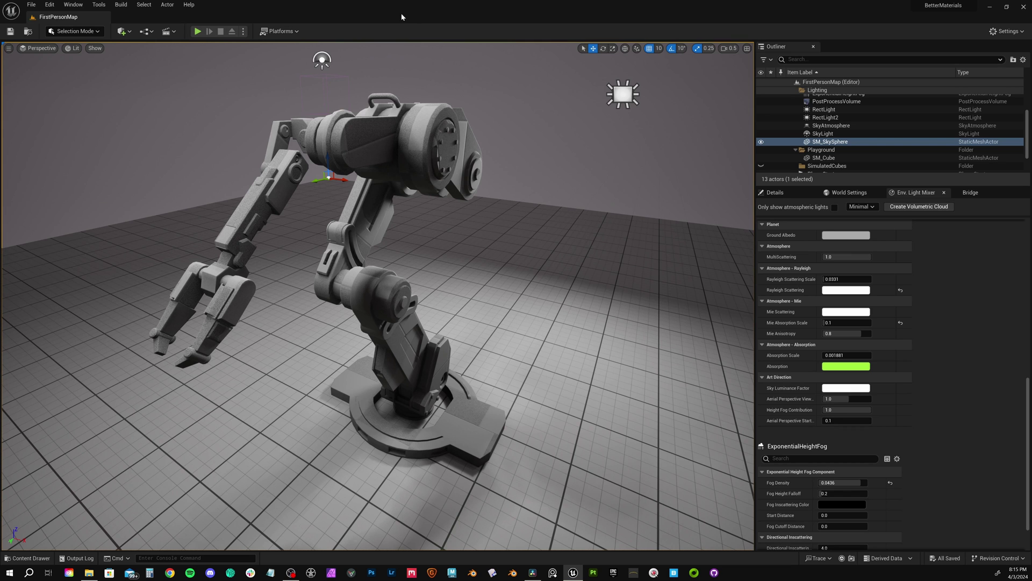
Create a material instance from M_Base and name it MI_RobotArm
{"action": "key", "text": "ctrl+space"}
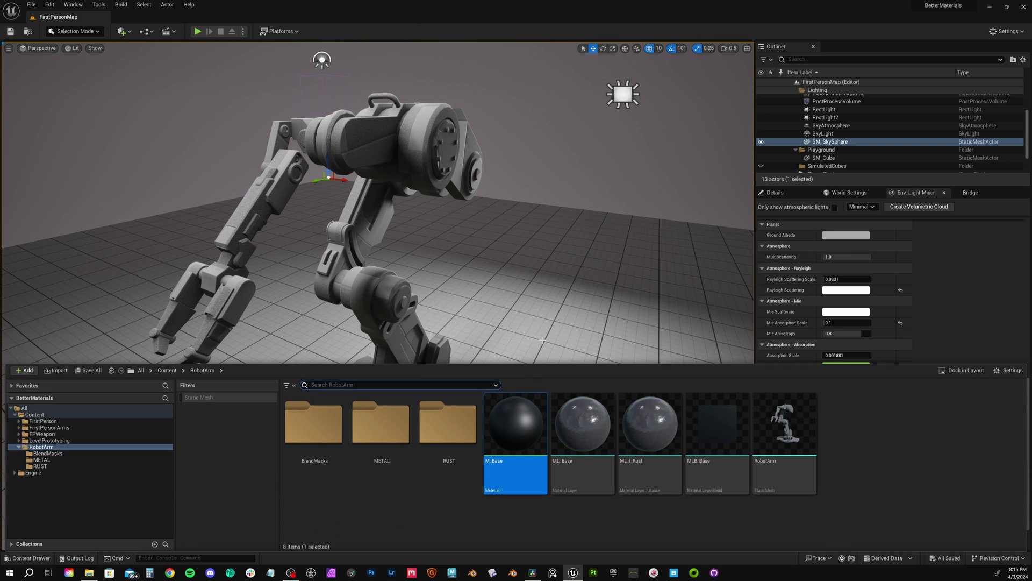
{"action": "right_click", "coordinate": [519, 433]}
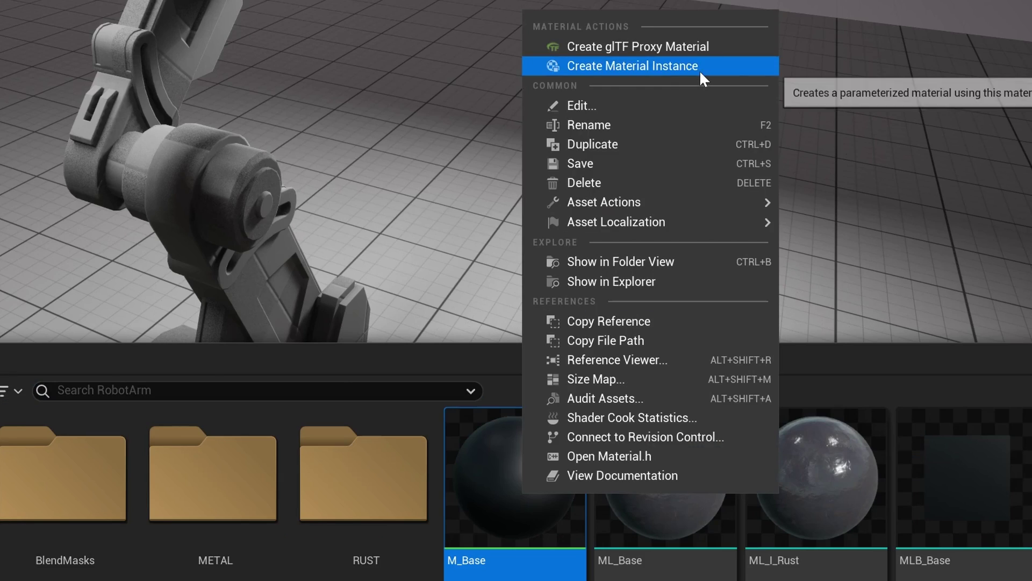
{"action": "left_click", "coordinate": [596, 240]}
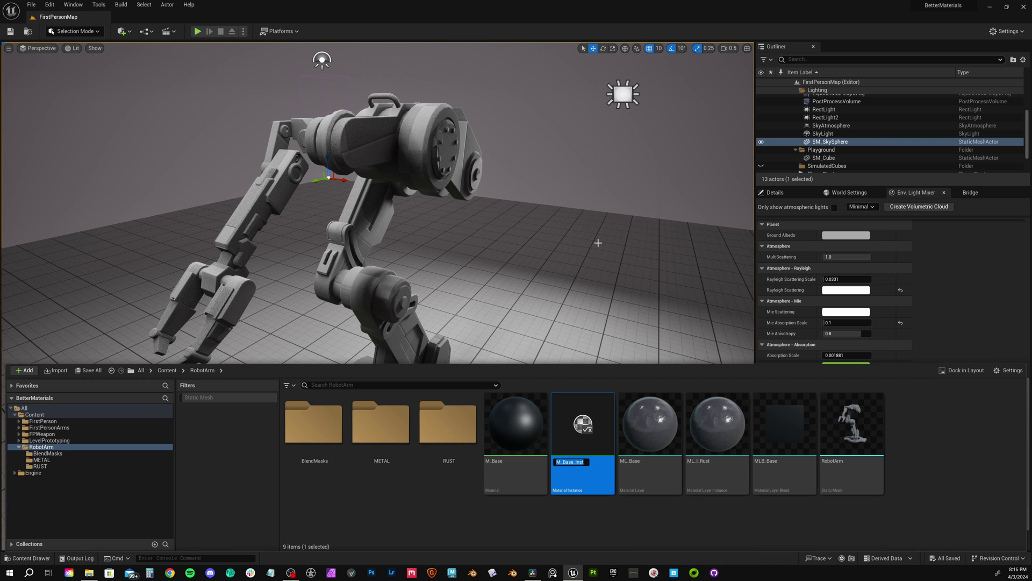
{"action": "type", "text": "MI"}
{"action": "type", "text": "_"}
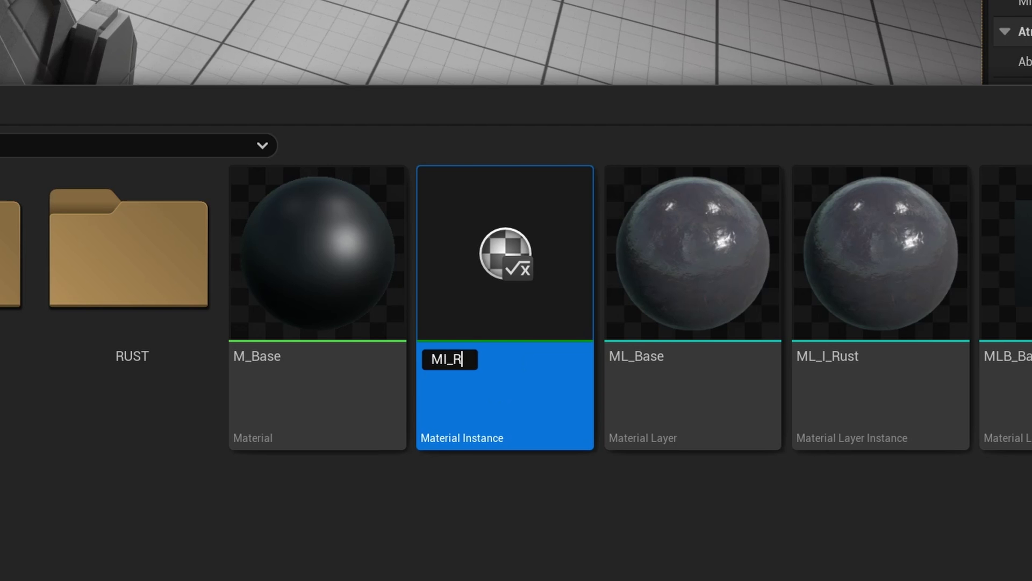
{"action": "type", "text": "Robot"}
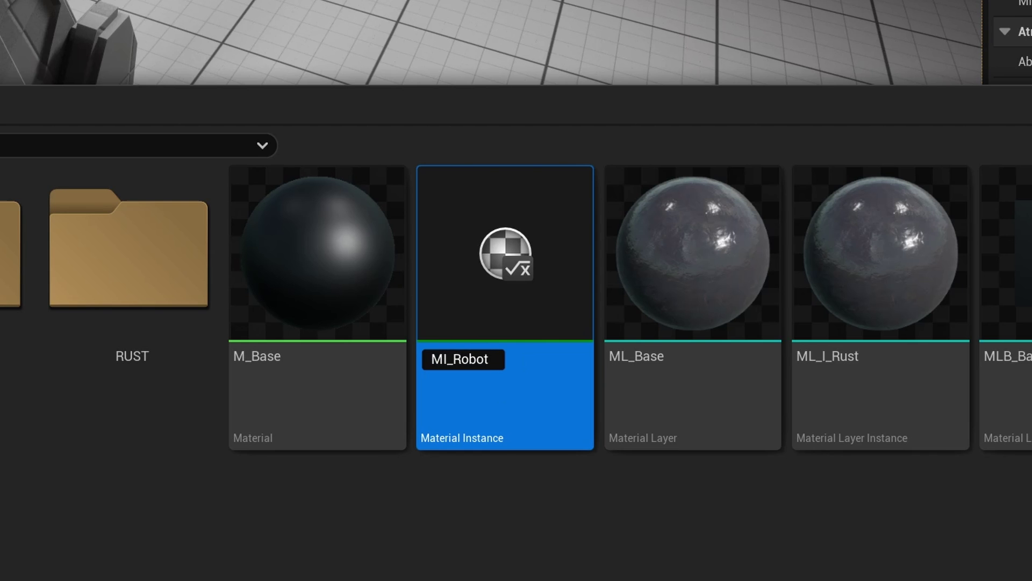
{"action": "type", "text": "Arm"}
{"action": "key", "text": "Return"}
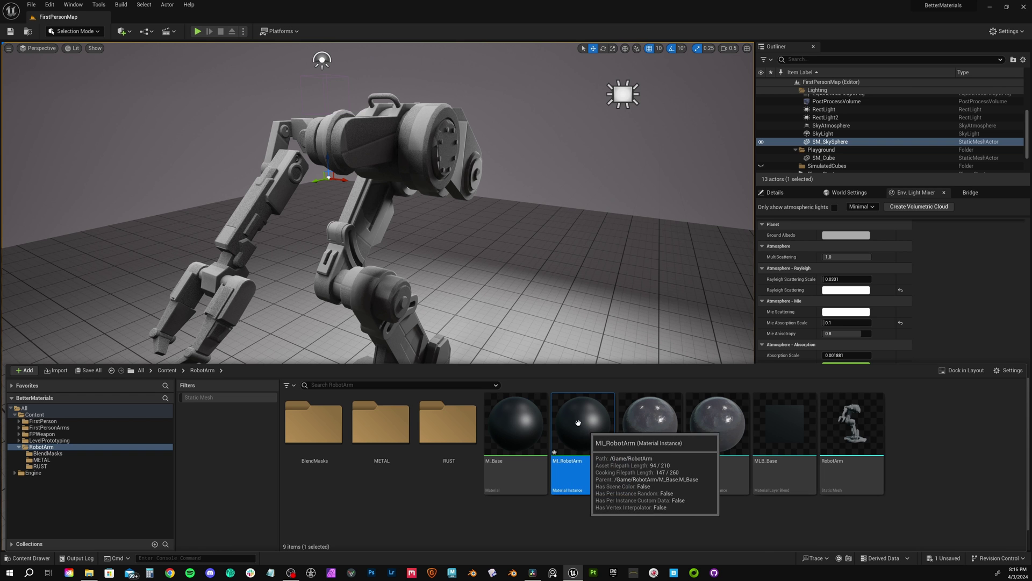
Apply MI_RobotArm to the robot arm in the level, and assign ML_Base as the instance's Background layer asset
{"action": "left_click_drag", "start_coordinate": [578, 423], "coordinate": [420, 158]}
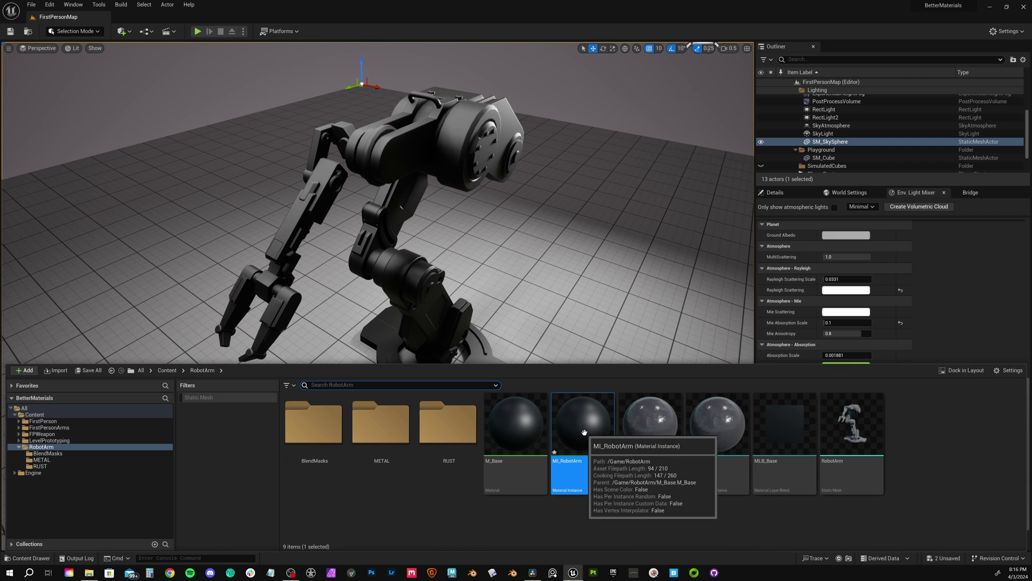
{"action": "double_click", "coordinate": [585, 436]}
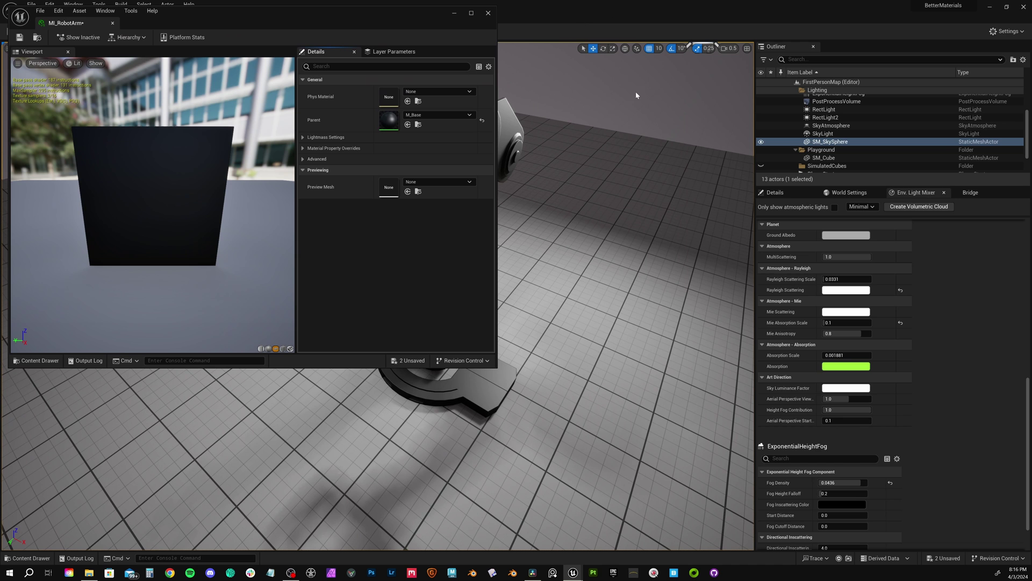
{"action": "key", "text": "ctrl+space"}
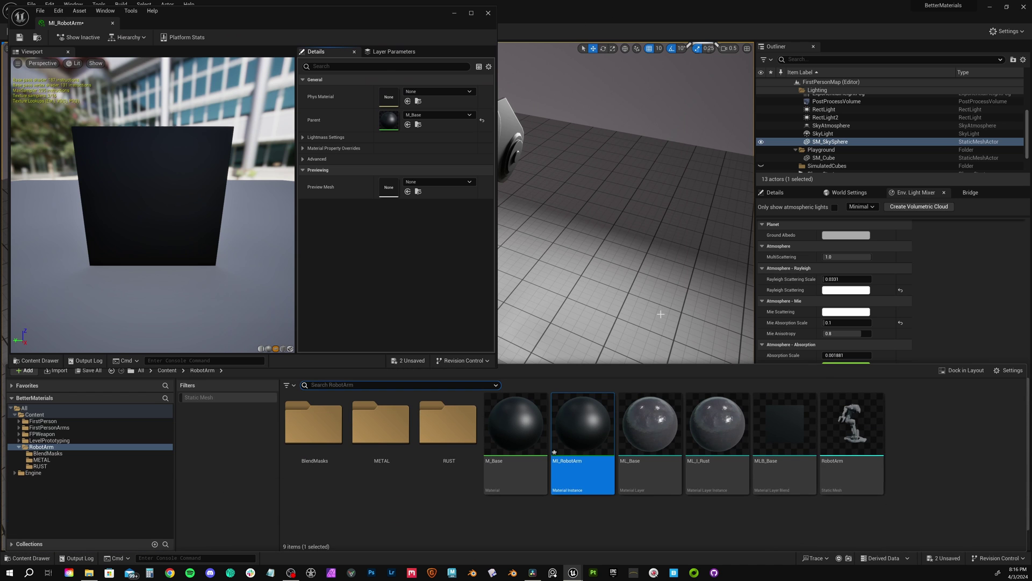
{"action": "left_click", "coordinate": [394, 51]}
{"action": "left_click_drag", "start_coordinate": [650, 424], "coordinate": [420, 116]}
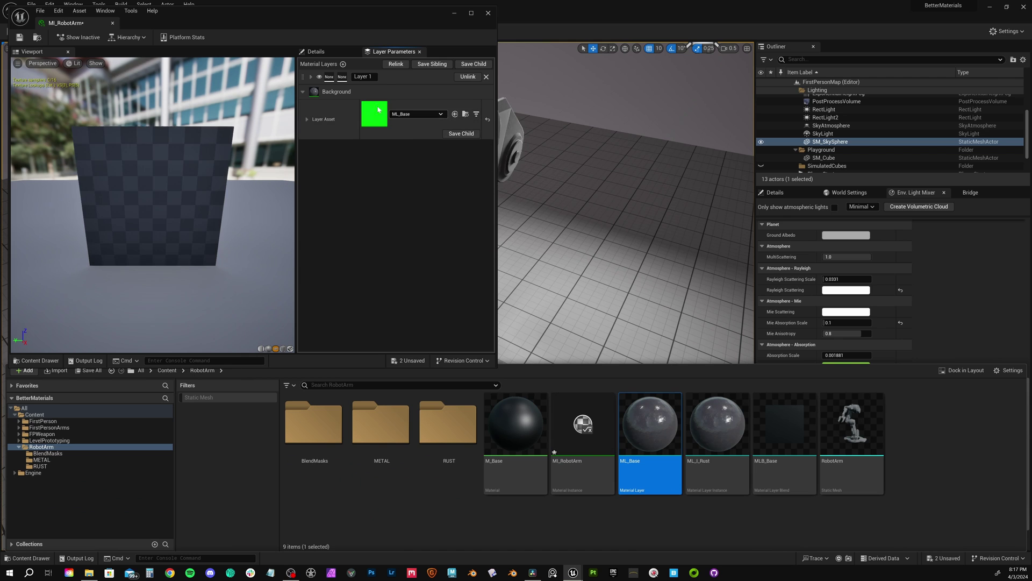
Assign ML_I_Rust as Layer 1's layer asset and MLB_Base as its blend asset in MI_RobotArm
{"action": "left_click", "coordinate": [310, 77]}
{"action": "key", "text": "ctrl+space"}
{"action": "left_click_drag", "start_coordinate": [717, 425], "coordinate": [439, 119]}
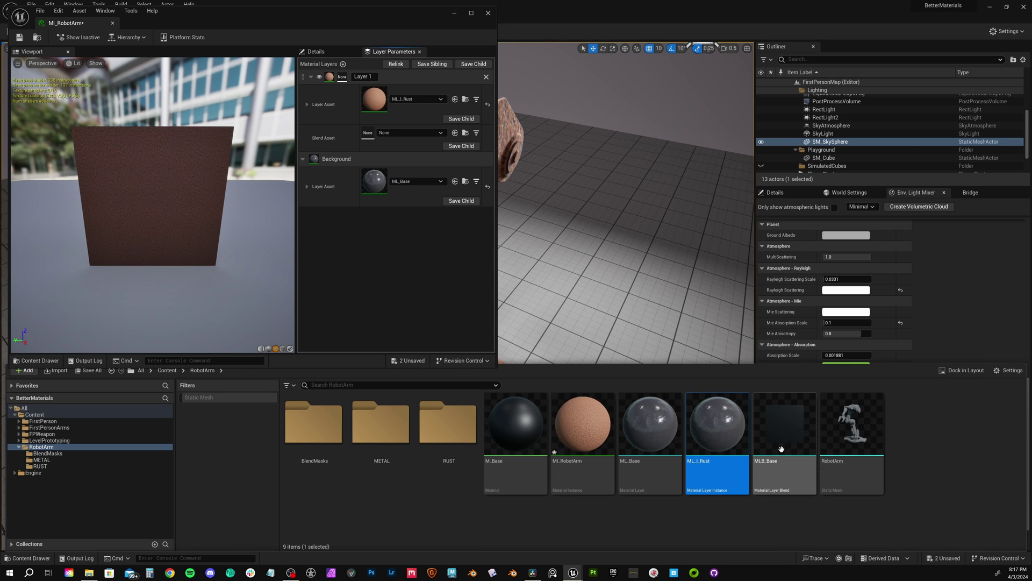
{"action": "left_click_drag", "start_coordinate": [785, 425], "coordinate": [414, 134]}
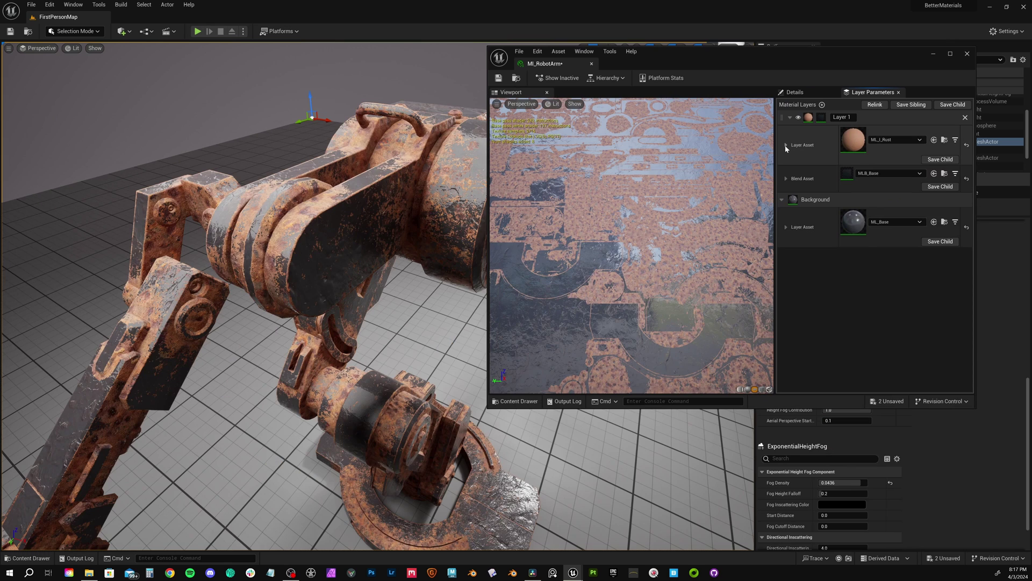
Set the Tiling of Layer 1's ML_I_Rust asset to 10
{"action": "left_click", "coordinate": [786, 145]}
{"action": "left_click", "coordinate": [790, 178]}
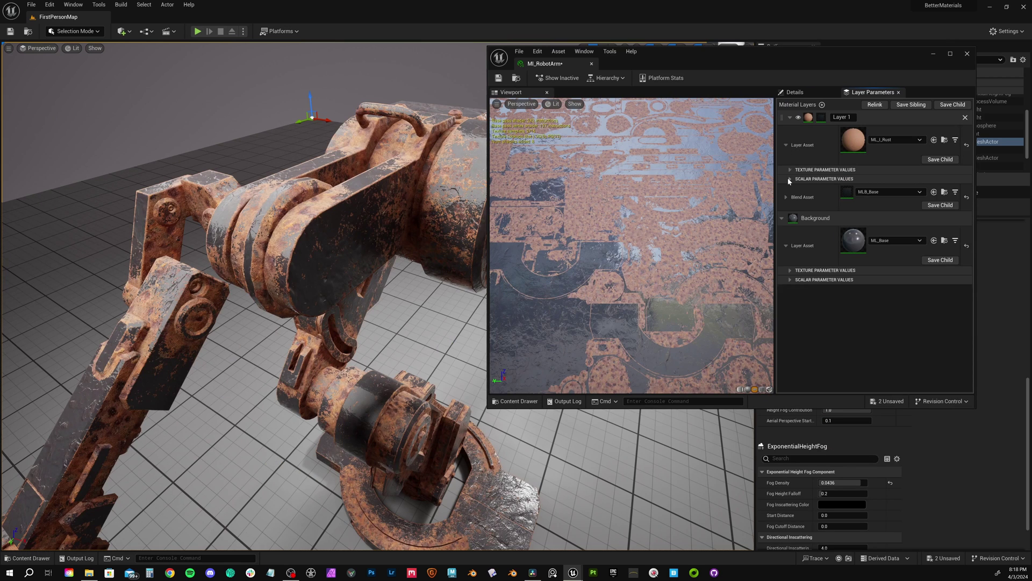
{"action": "left_click", "coordinate": [805, 189]}
{"action": "left_click", "coordinate": [858, 190]}
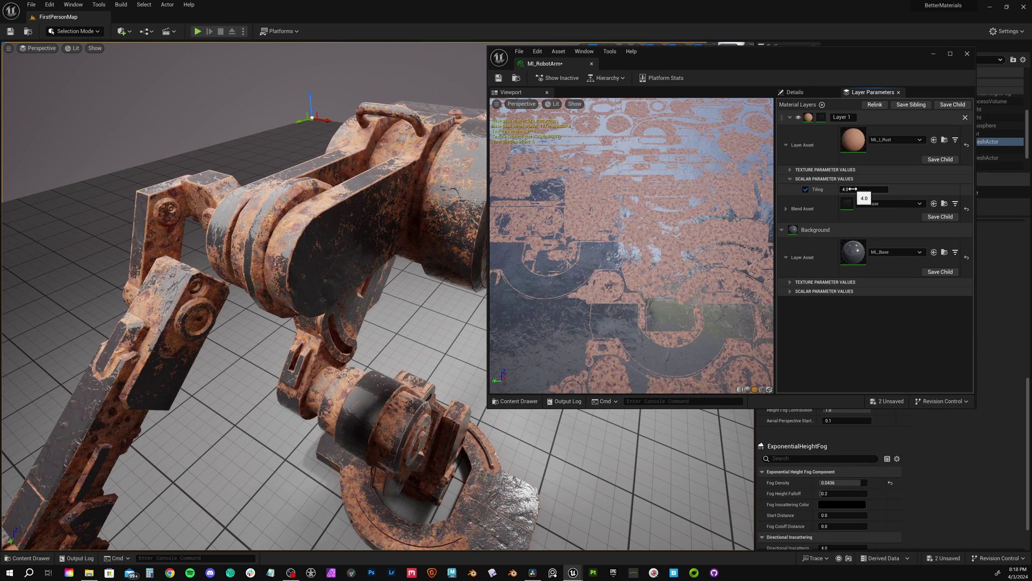
{"action": "type", "text": "10"}
{"action": "key", "text": "Return"}
Override the Tiling of the Background layer's ML_Base asset and set it to 3
{"action": "left_click", "coordinate": [790, 291]}
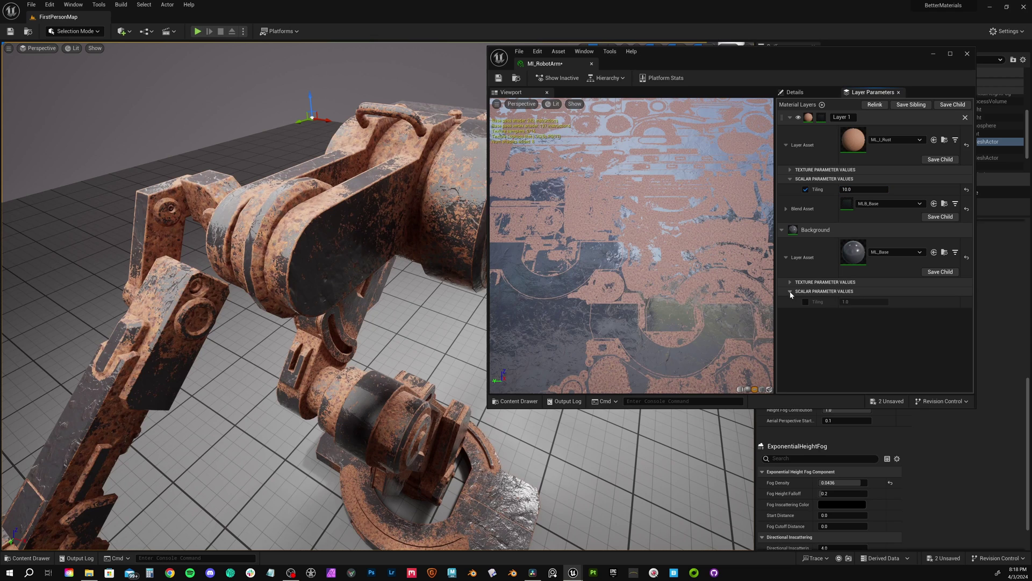
{"action": "left_click", "coordinate": [806, 302]}
{"action": "left_click", "coordinate": [864, 301]}
{"action": "type", "text": "3"}
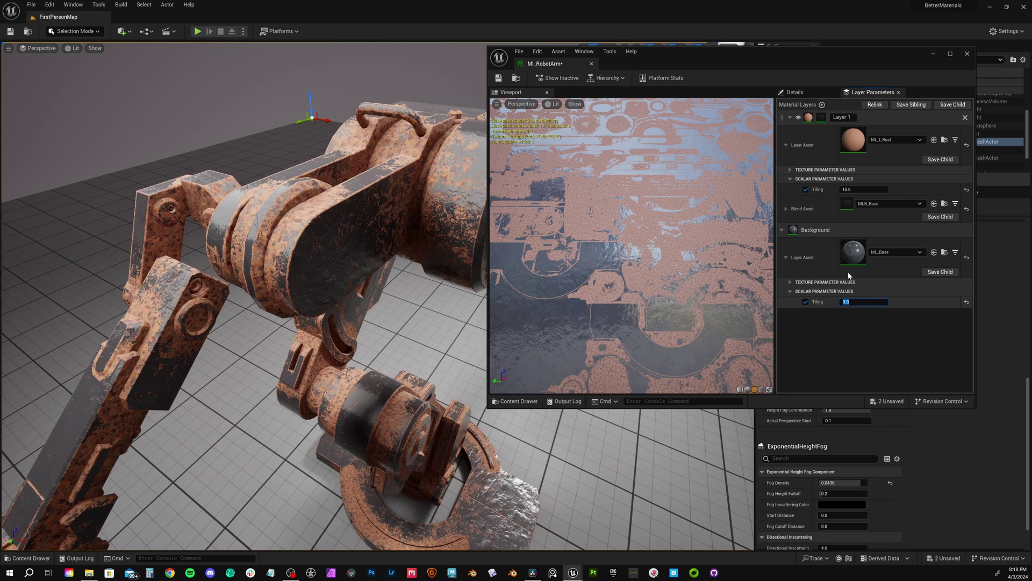
{"action": "key", "text": "Return"}
Override Mask Spread in Layer 1's MLB_Base blend, trying 0 before raising it to about 0.352
{"action": "left_click", "coordinate": [786, 209]}
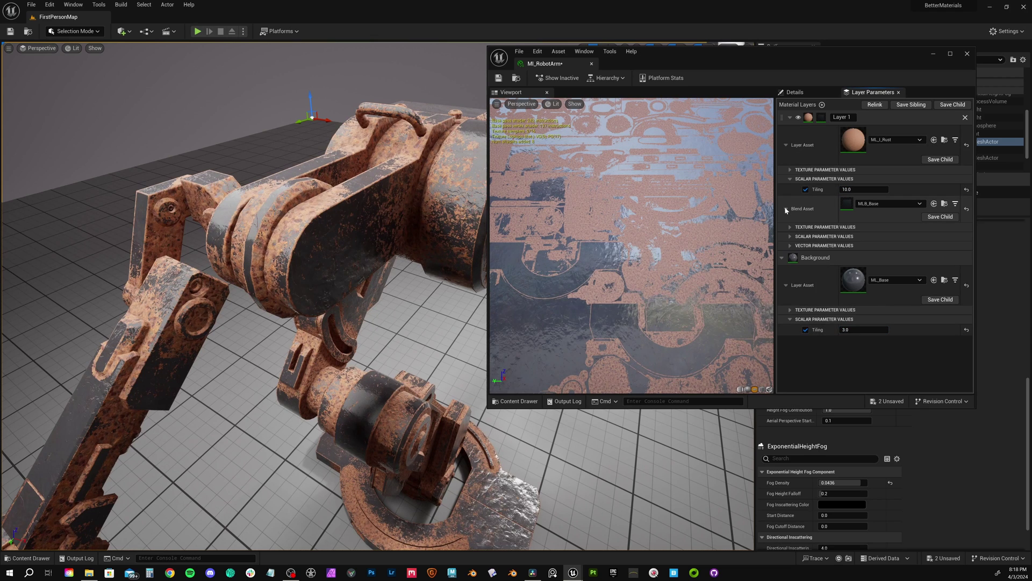
{"action": "left_click", "coordinate": [790, 236]}
{"action": "left_click", "coordinate": [805, 247]}
{"action": "left_click", "coordinate": [863, 247]}
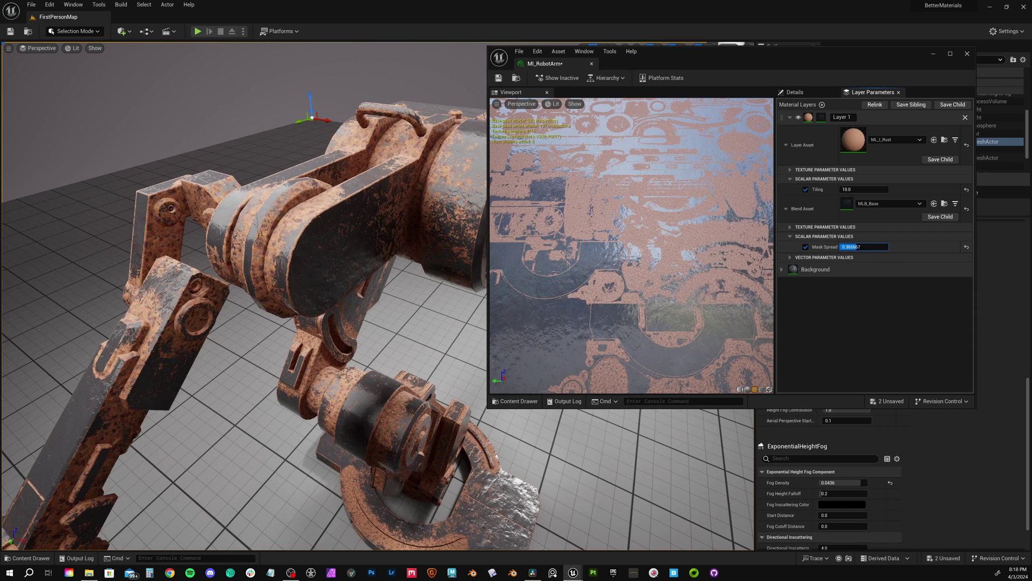
{"action": "type", "text": "0"}
{"action": "key", "text": "Return"}
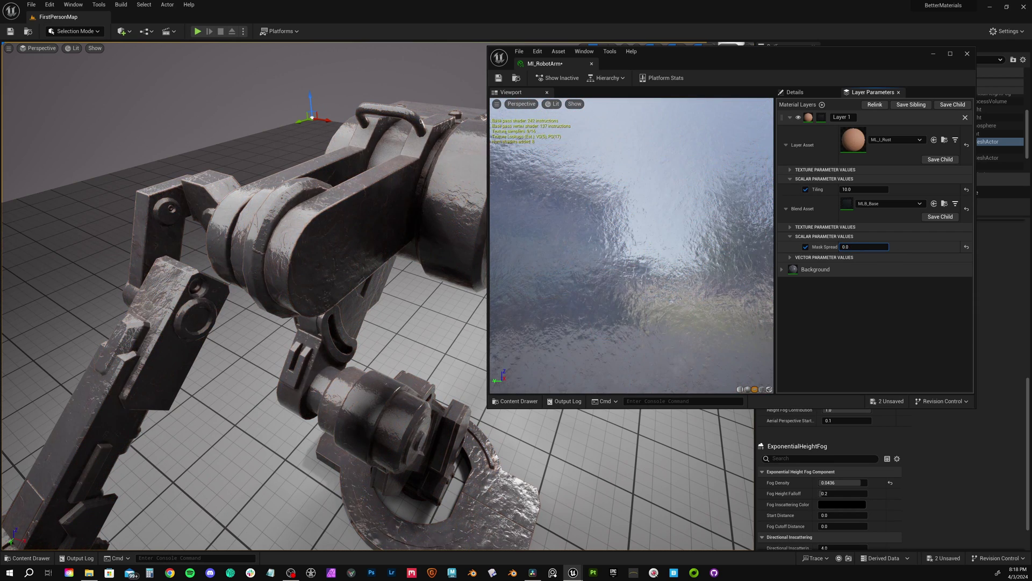
{"action": "left_click_drag", "start_coordinate": [835, 249], "coordinate": [868, 249]}
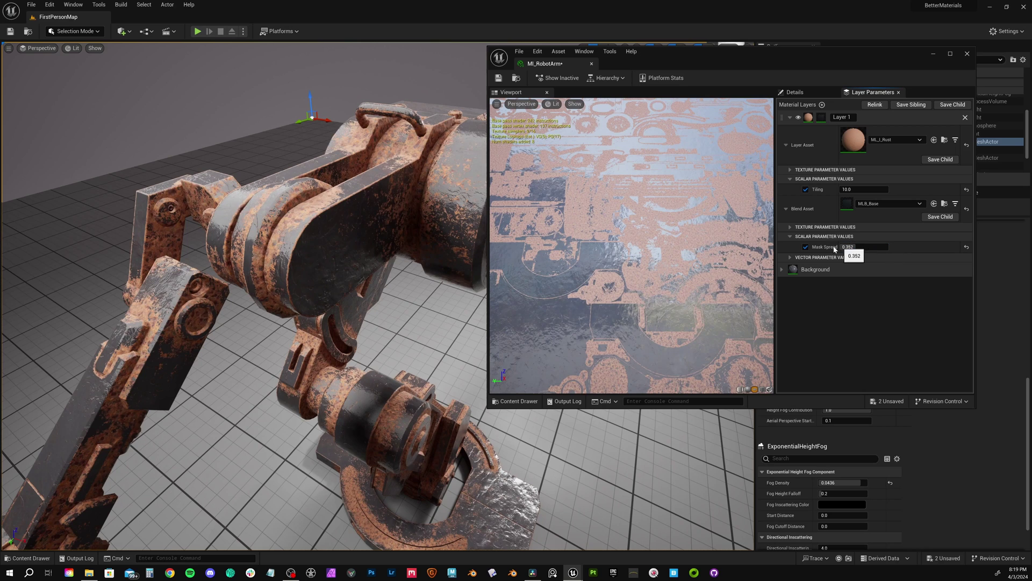
Preview the green channel alone in Layer 1's MLB_Base Mask by setting R to 0 and G to 1, and reset G to 0
{"action": "left_click", "coordinate": [789, 258]}
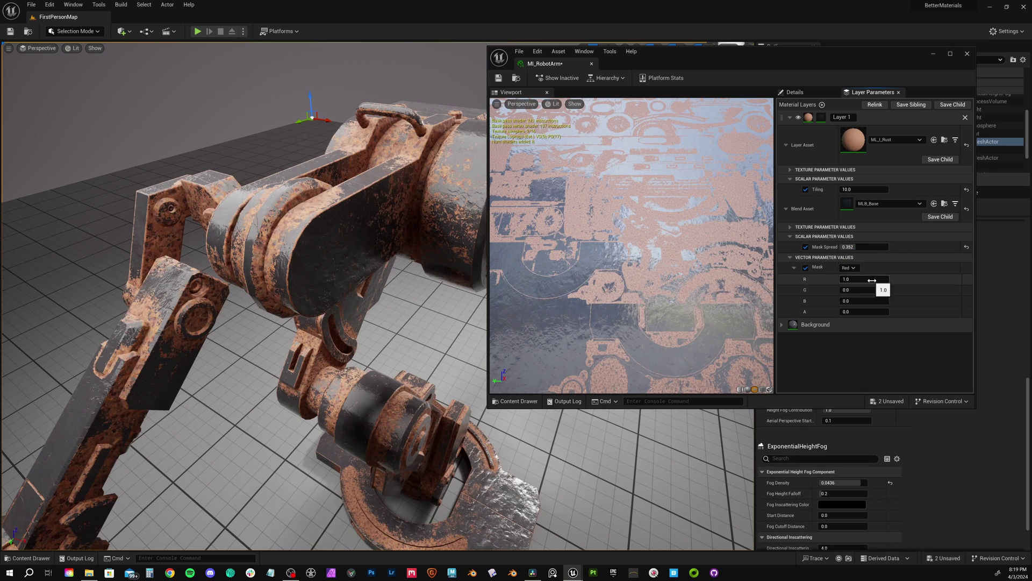
{"action": "type", "text": "0"}
{"action": "key", "text": "Tab"}
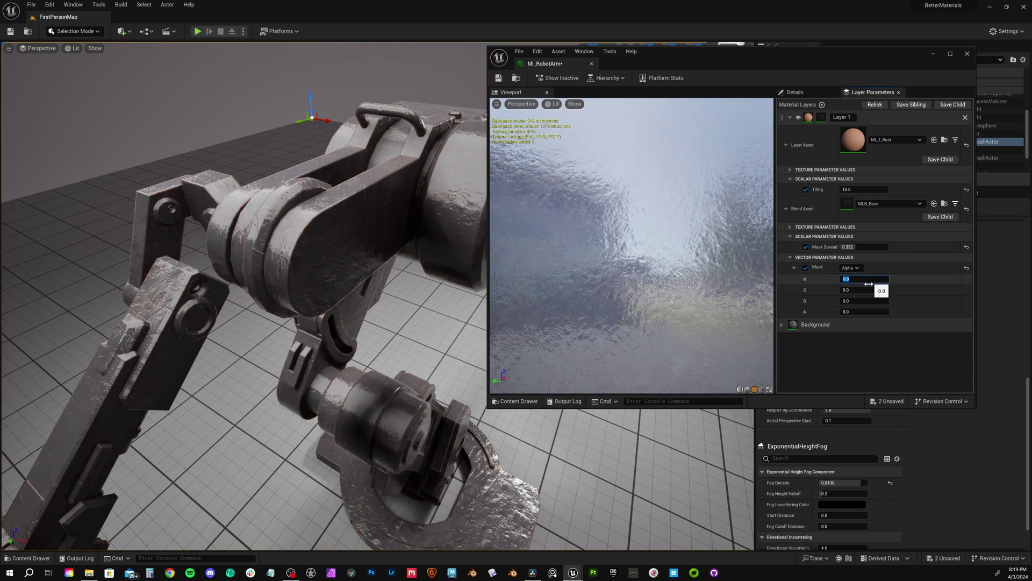
{"action": "key", "text": "Return"}
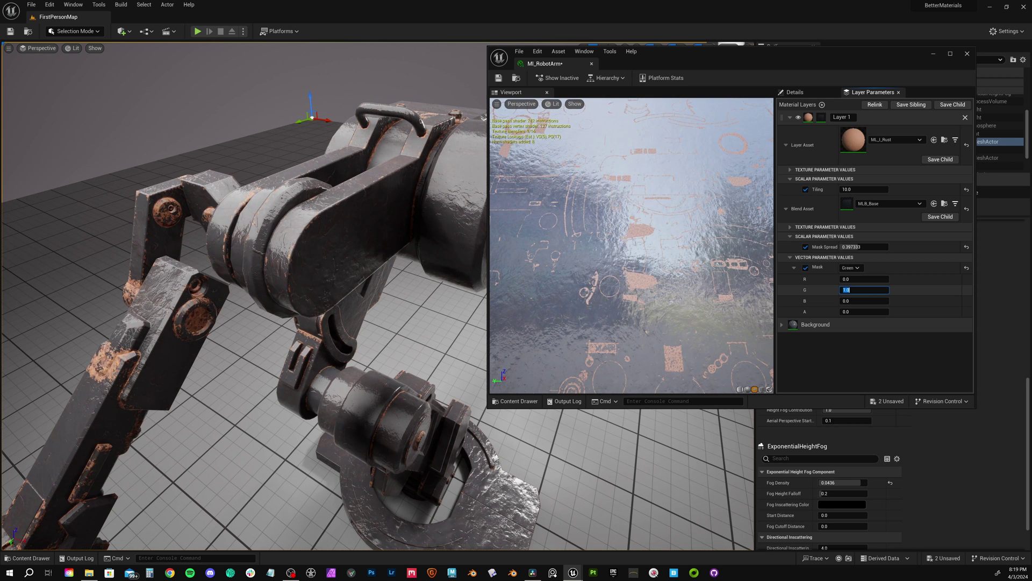
{"action": "type", "text": "0"}
{"action": "key", "text": "Tab"}
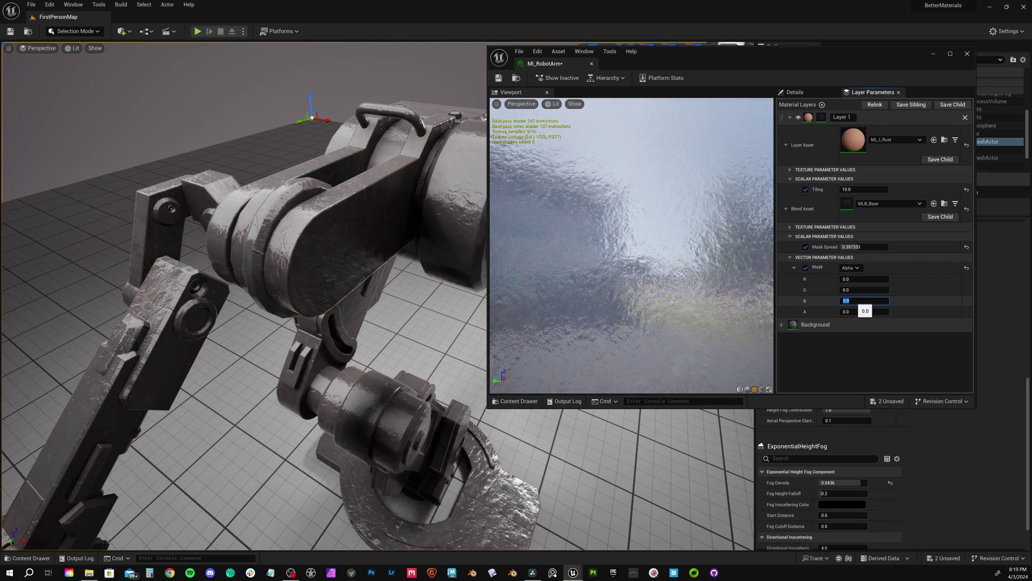
Preview the blue channel in Layer 1's blend Mask with B at 1, and return to red with B 0 and R 1
{"action": "type", "text": "1"}
{"action": "key", "text": "Return"}
{"action": "type", "text": "0"}
{"action": "left_click", "coordinate": [864, 279]}
{"action": "type", "text": "1"}
{"action": "key", "text": "Return"}
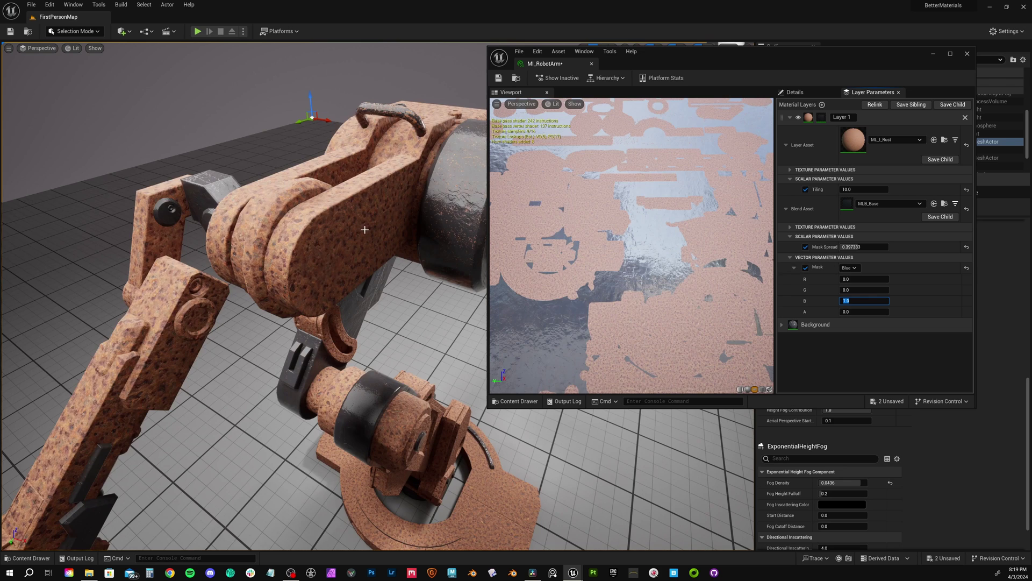
Try negative channel weights in Layer 1's blend Mask, with G at -0.5 and B at -0.5 and -0.1, and reset both to 0
{"action": "left_click", "coordinate": [864, 290]}
{"action": "type", "text": "-.5"}
{"action": "key", "text": "Return"}
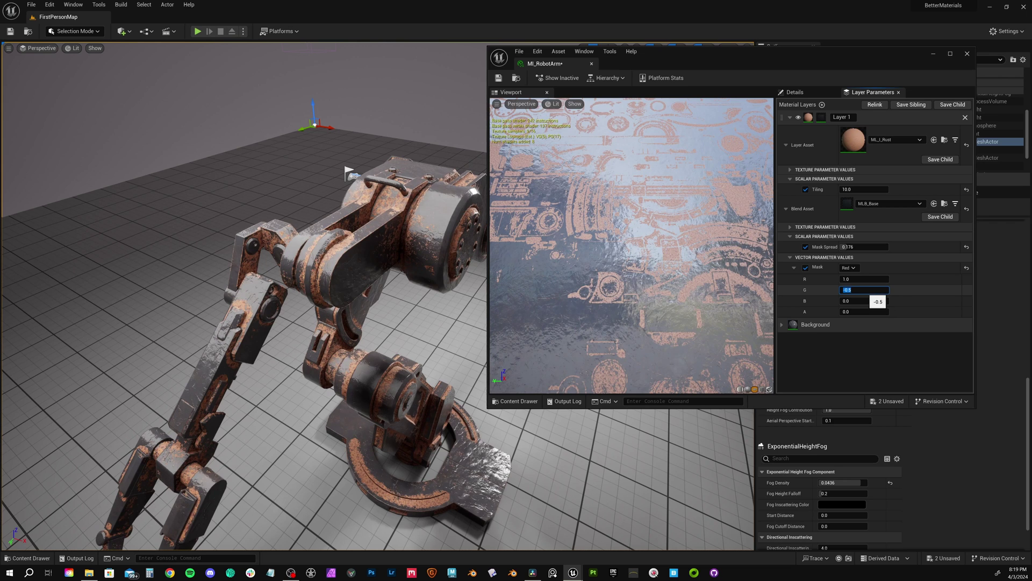
{"action": "left_click", "coordinate": [864, 301]}
{"action": "type", "text": "-.5"}
{"action": "key", "text": "Return"}
{"action": "type", "text": "-.1"}
{"action": "key", "text": "Return"}
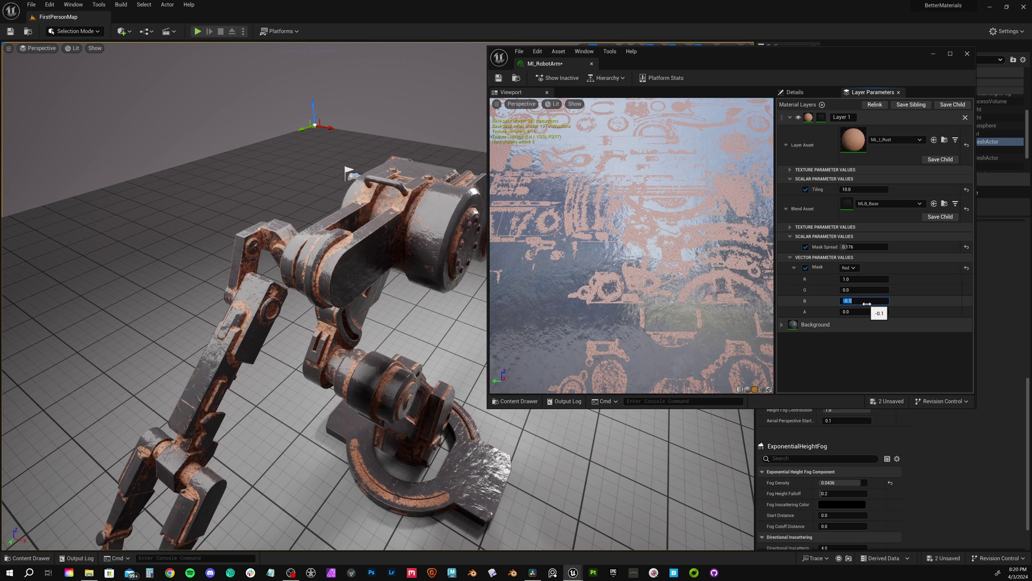
{"action": "type", "text": "0"}
{"action": "key", "text": "Return"}
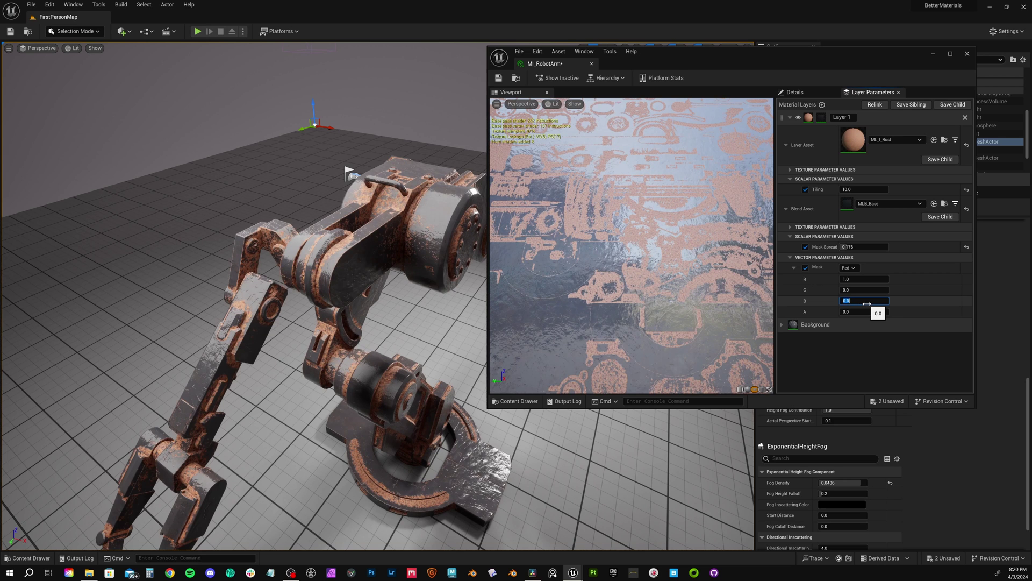
{"action": "left_click", "coordinate": [863, 290]}
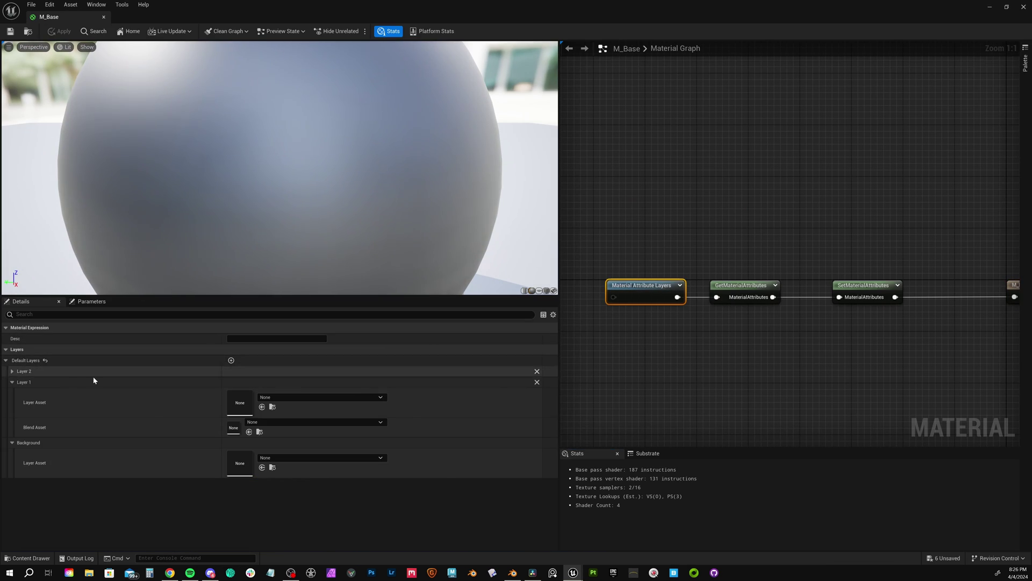
Expand Layer 2 in the default layers of M_Base's Material Attribute Layers node
{"action": "left_click", "coordinate": [13, 371]}
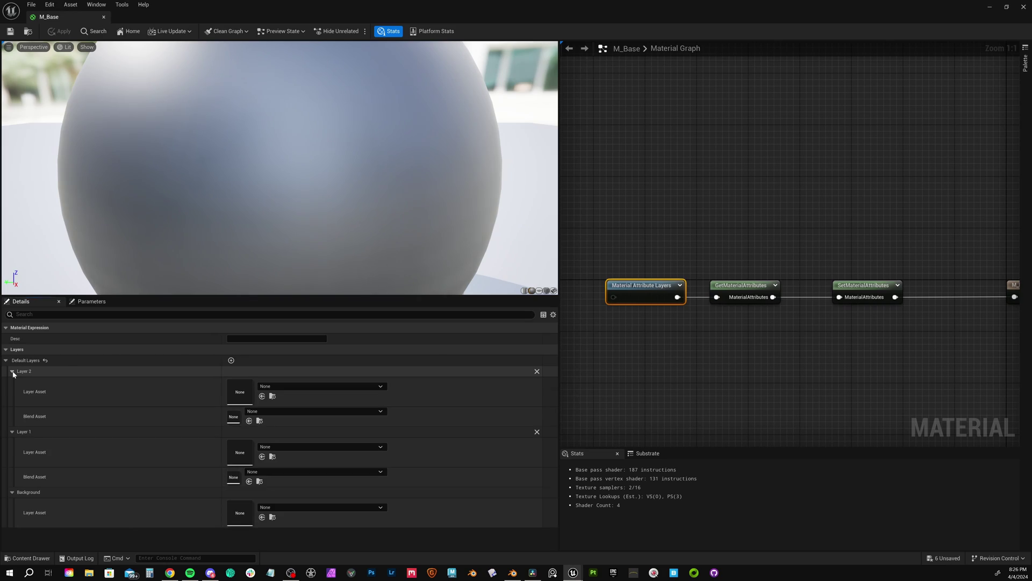